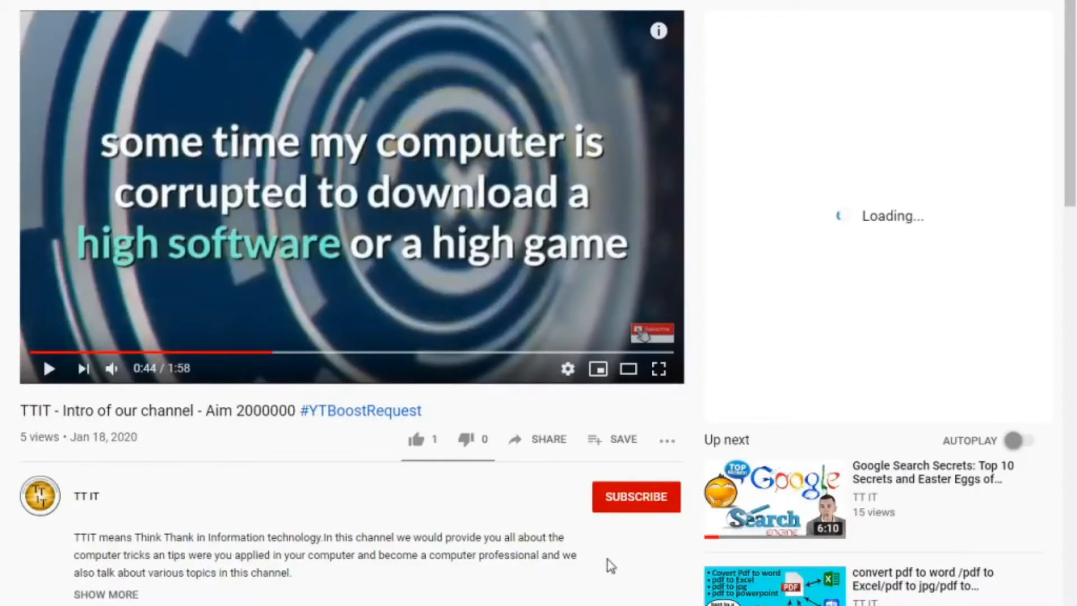
Subscribe to the TT IT channel and choose a notification setting for it
{"action": "left_click", "coordinate": [615, 503]}
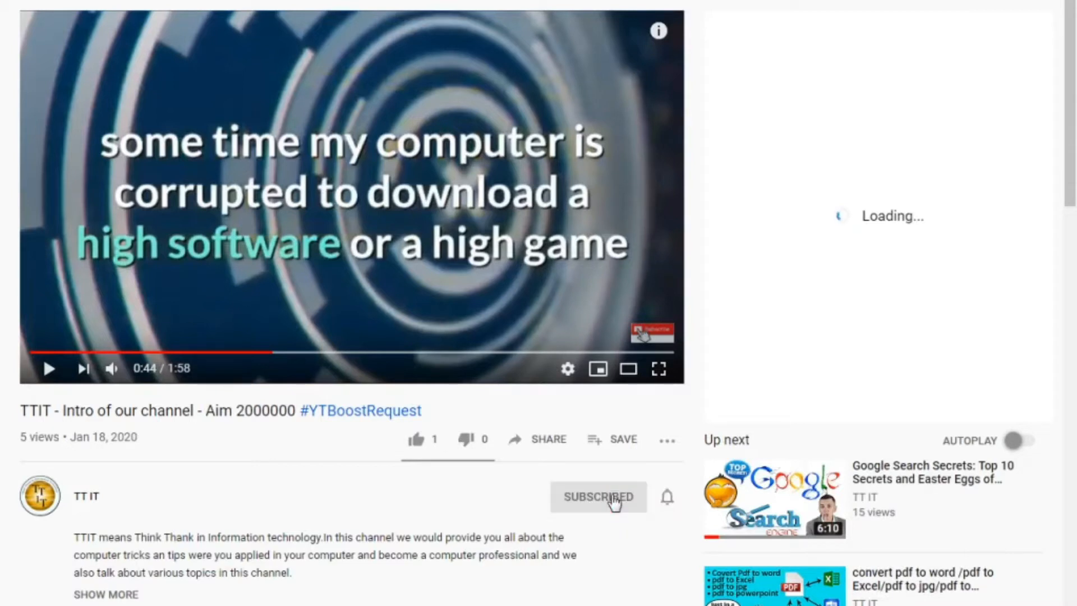
{"action": "left_click", "coordinate": [667, 499]}
{"action": "left_click", "coordinate": [672, 539]}
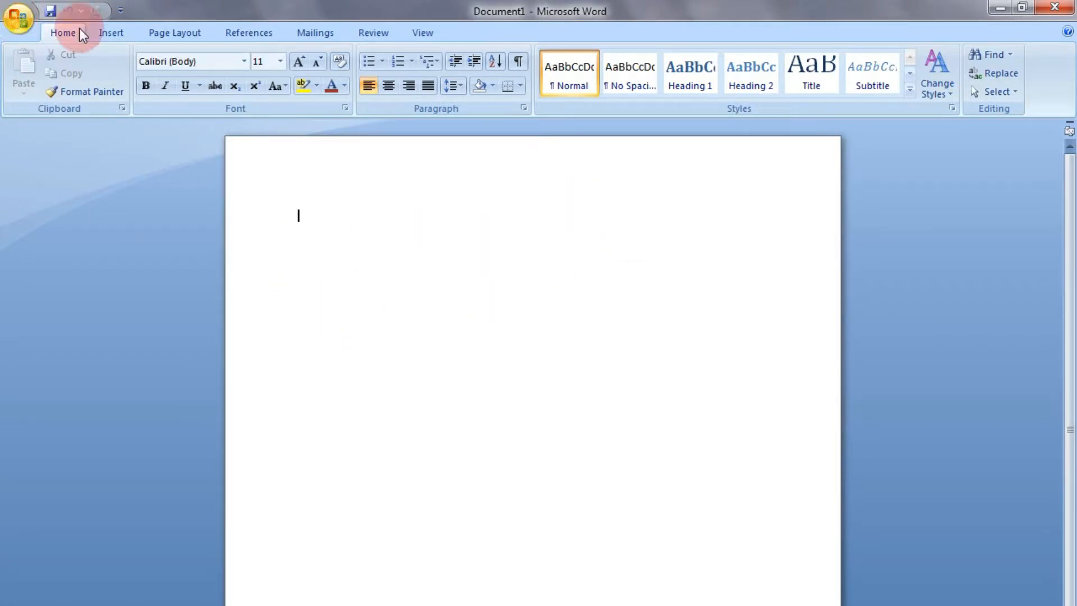
Open the page with more themes on Microsoft Office Online in the browser and close the empty New Tab
{"action": "left_click", "coordinate": [182, 31]}
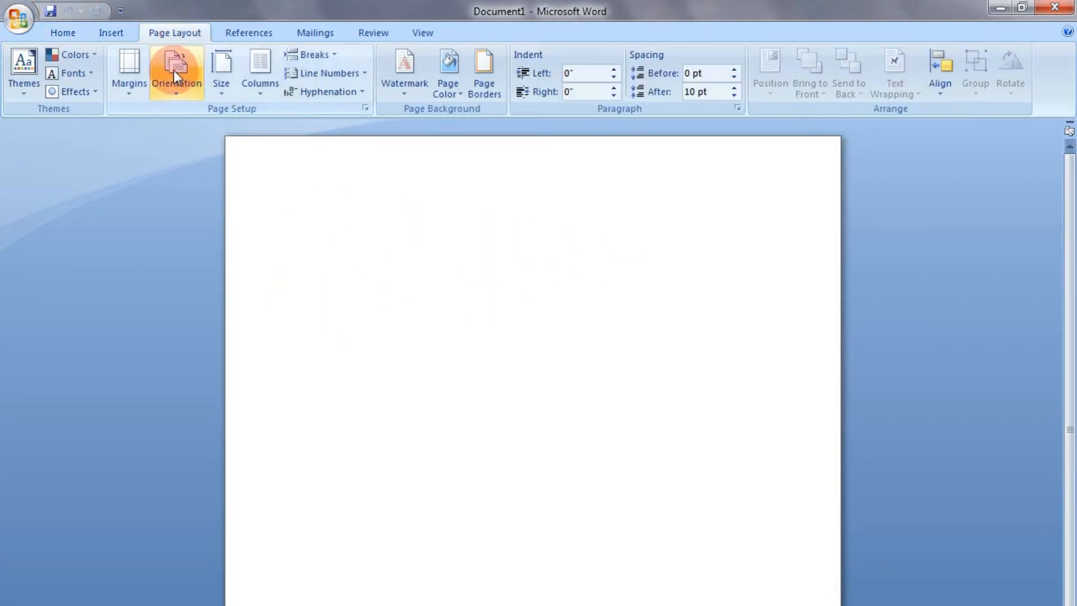
{"action": "left_click", "coordinate": [27, 80]}
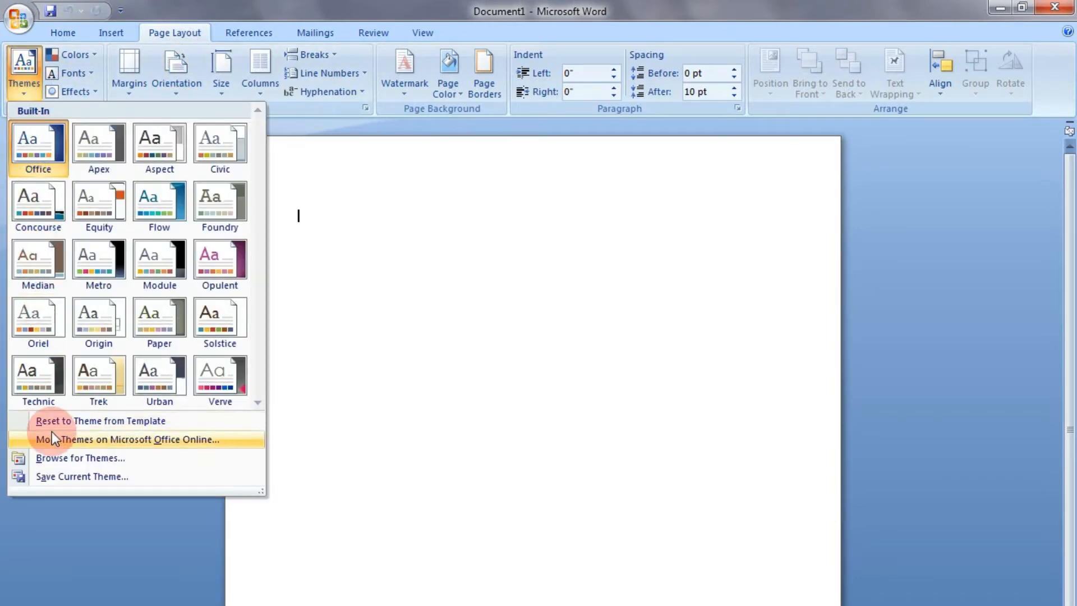
{"action": "left_click", "coordinate": [107, 439]}
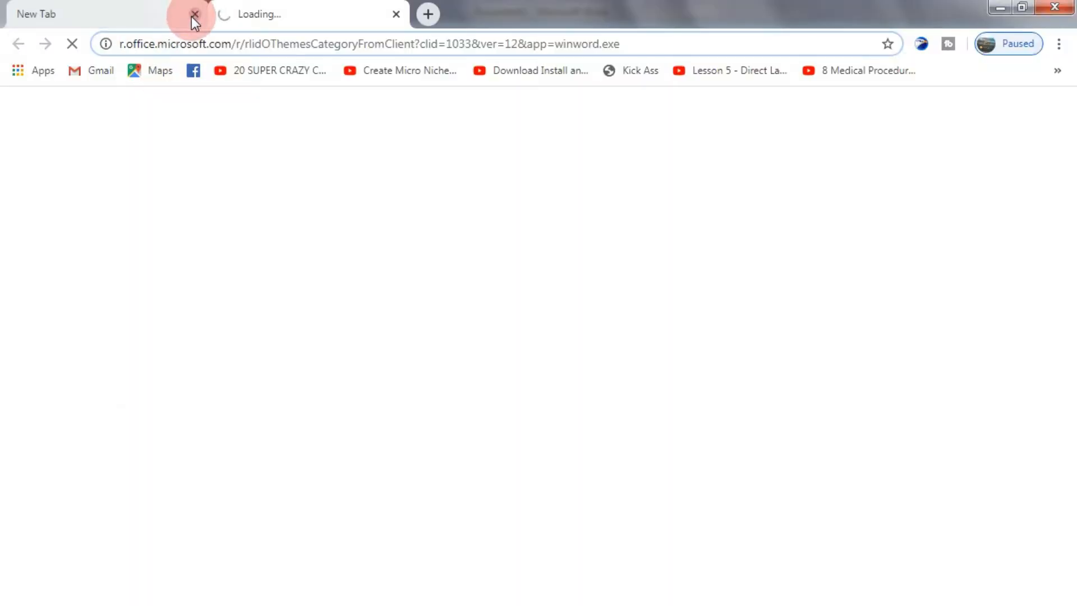
{"action": "left_click", "coordinate": [194, 14]}
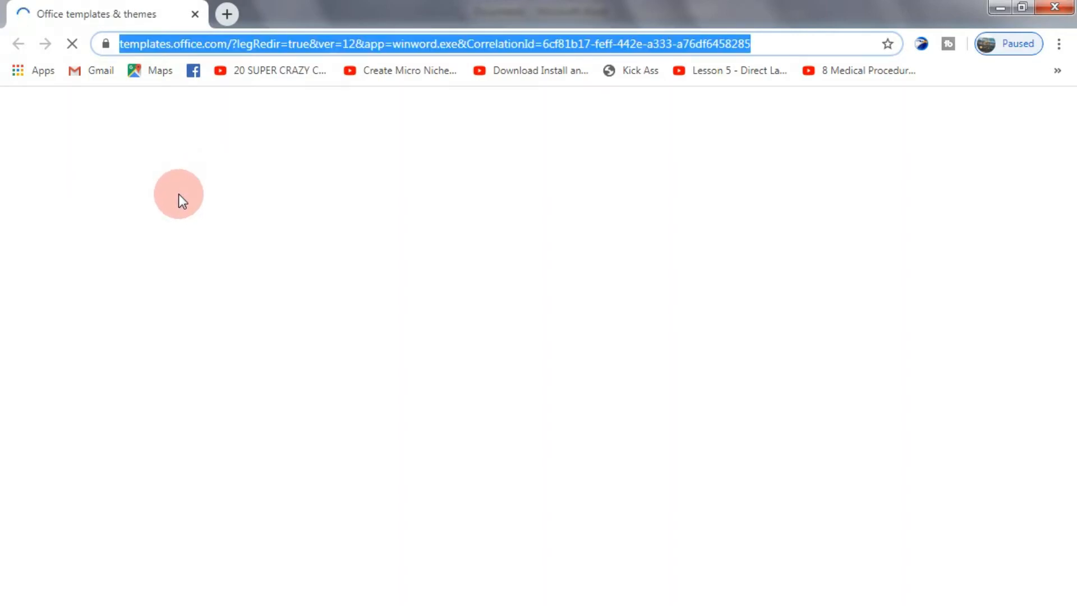
Search the Office templates and themes site for CV
{"action": "left_click", "coordinate": [247, 292]}
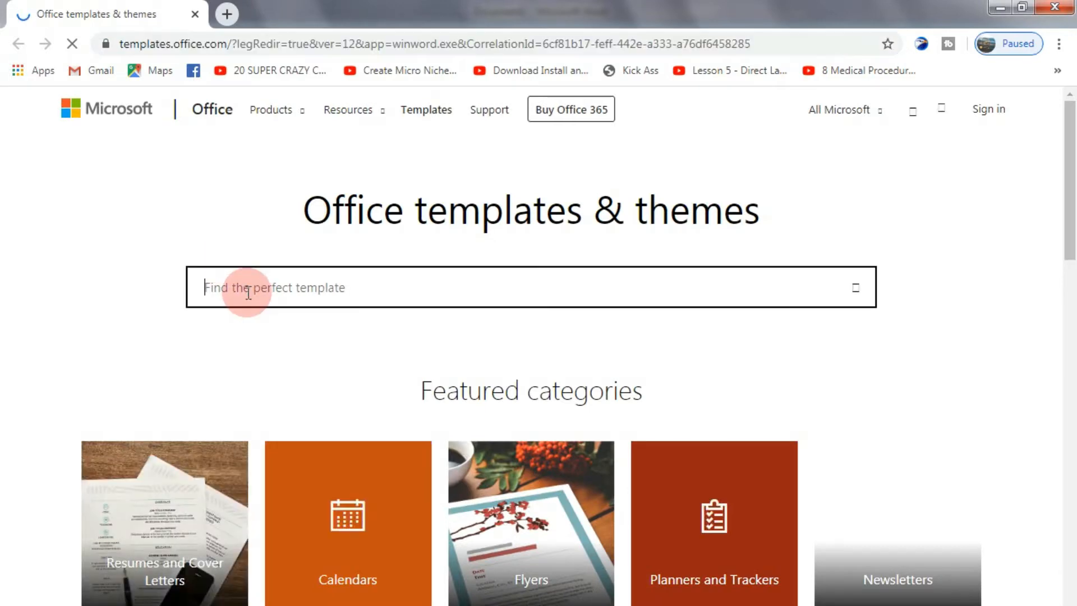
{"action": "type", "text": "cv"}
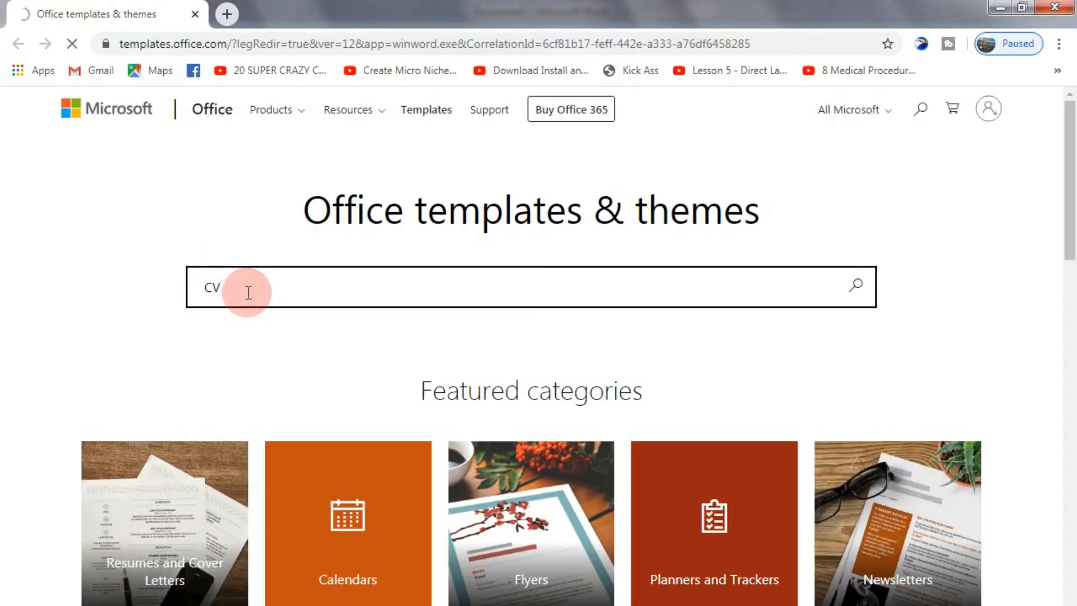
{"action": "key", "text": "Return"}
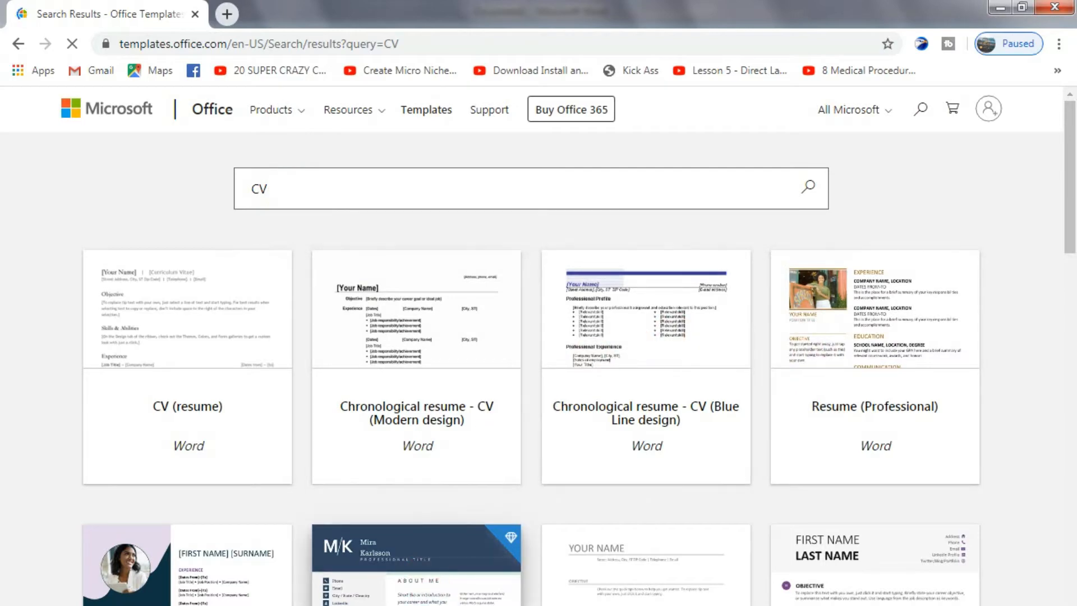
Find the Blue spheres cover letter template among the search results and download it
{"action": "scroll", "coordinate": [630, 560], "scroll_direction": "down", "scroll_amount": 4}
{"action": "scroll", "coordinate": [631, 559], "scroll_direction": "down", "scroll_amount": 10}
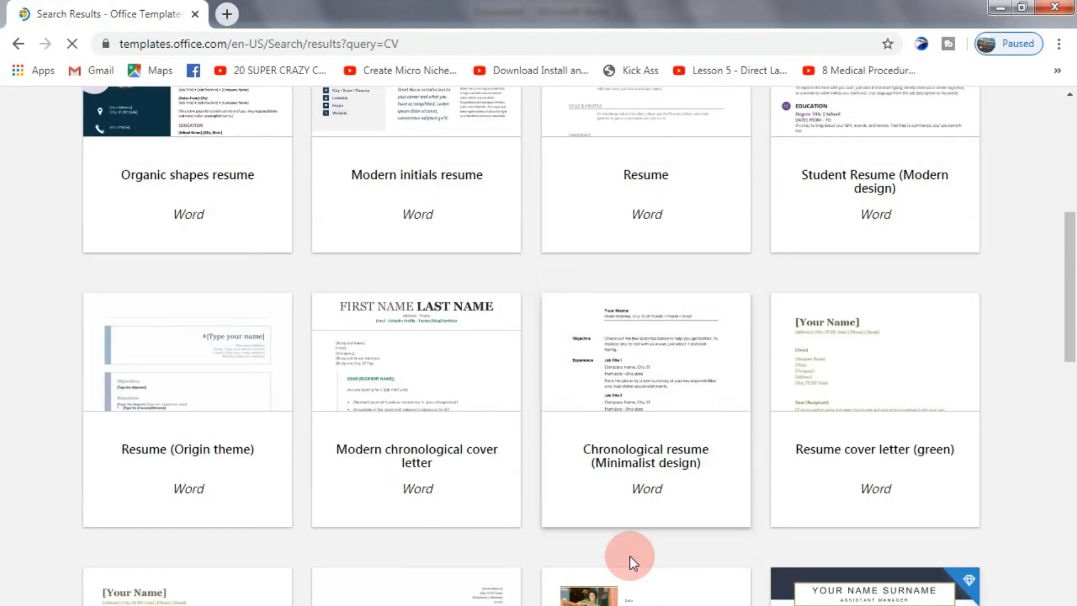
{"action": "scroll", "coordinate": [632, 562], "scroll_direction": "down", "scroll_amount": 12}
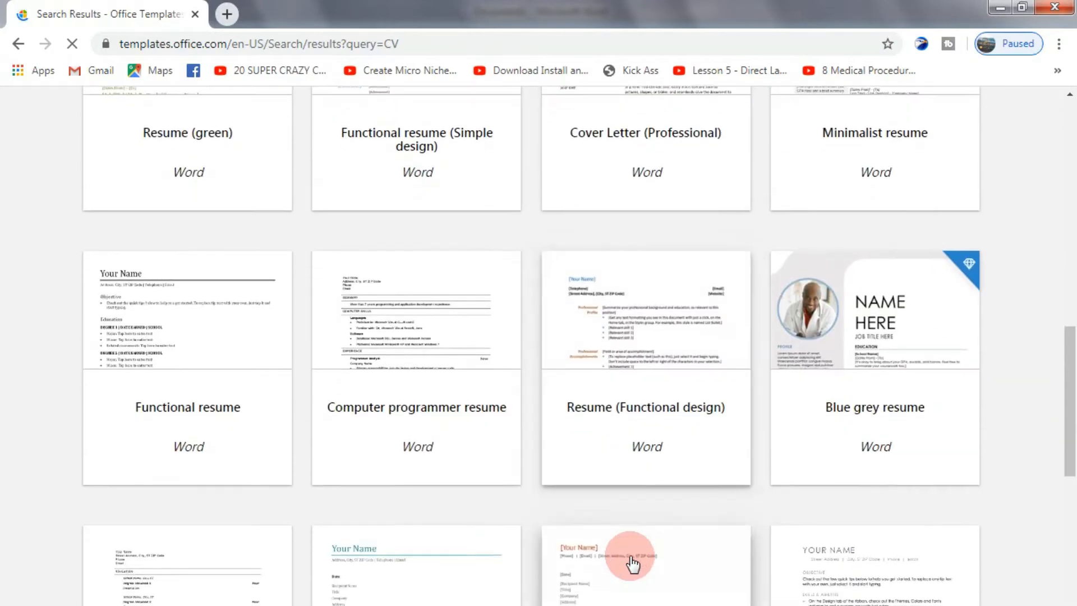
{"action": "scroll", "coordinate": [633, 563], "scroll_direction": "down", "scroll_amount": 8}
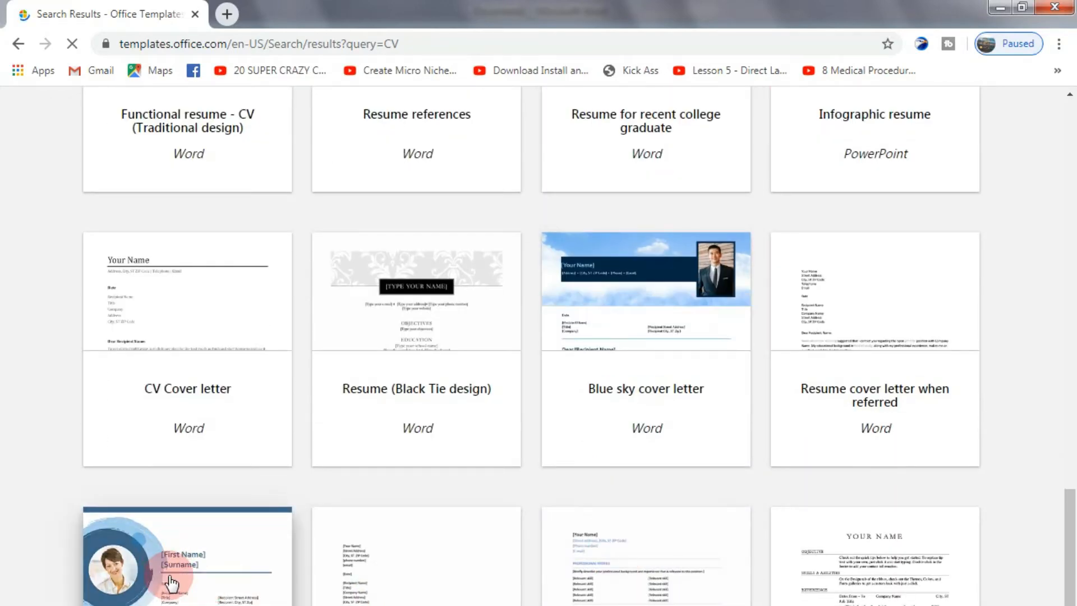
{"action": "scroll", "coordinate": [167, 593], "scroll_direction": "down", "scroll_amount": 1}
{"action": "scroll", "coordinate": [168, 593], "scroll_direction": "down", "scroll_amount": 3}
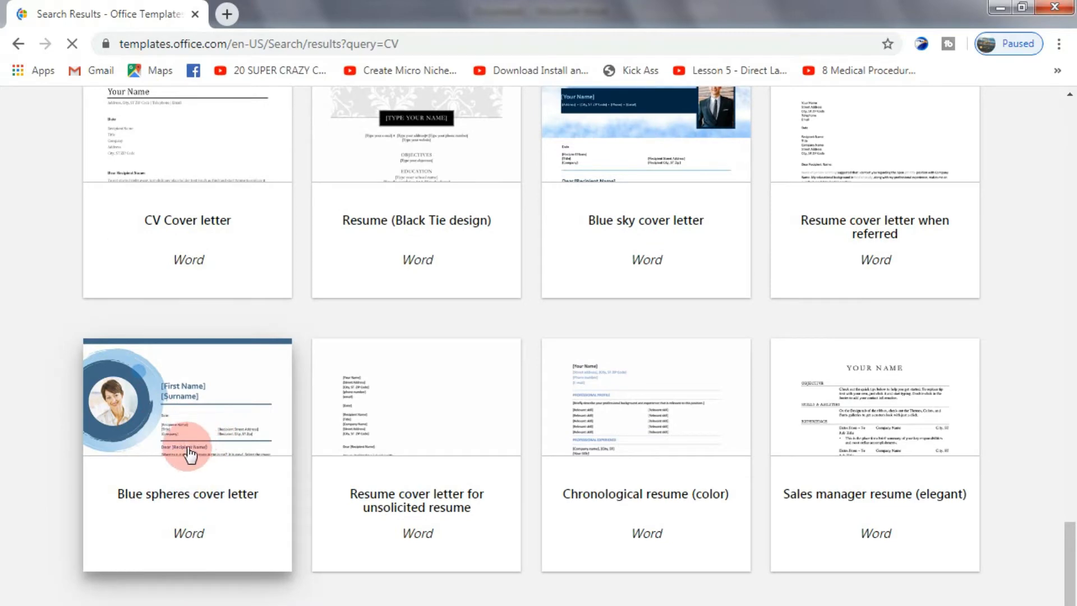
{"action": "scroll", "coordinate": [618, 533], "scroll_direction": "down", "scroll_amount": 3}
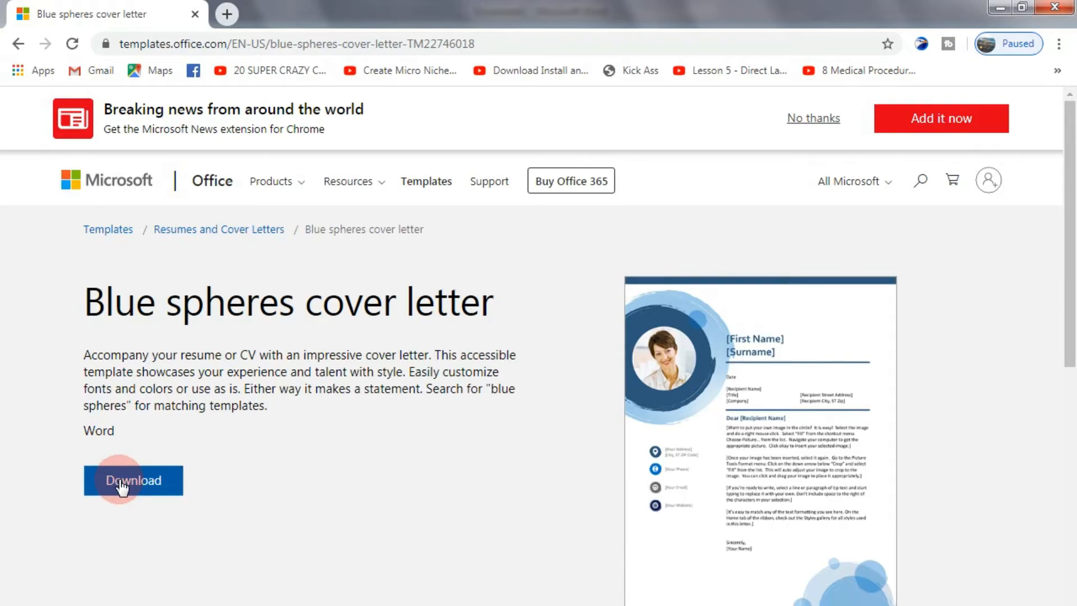
{"action": "left_click", "coordinate": [122, 489]}
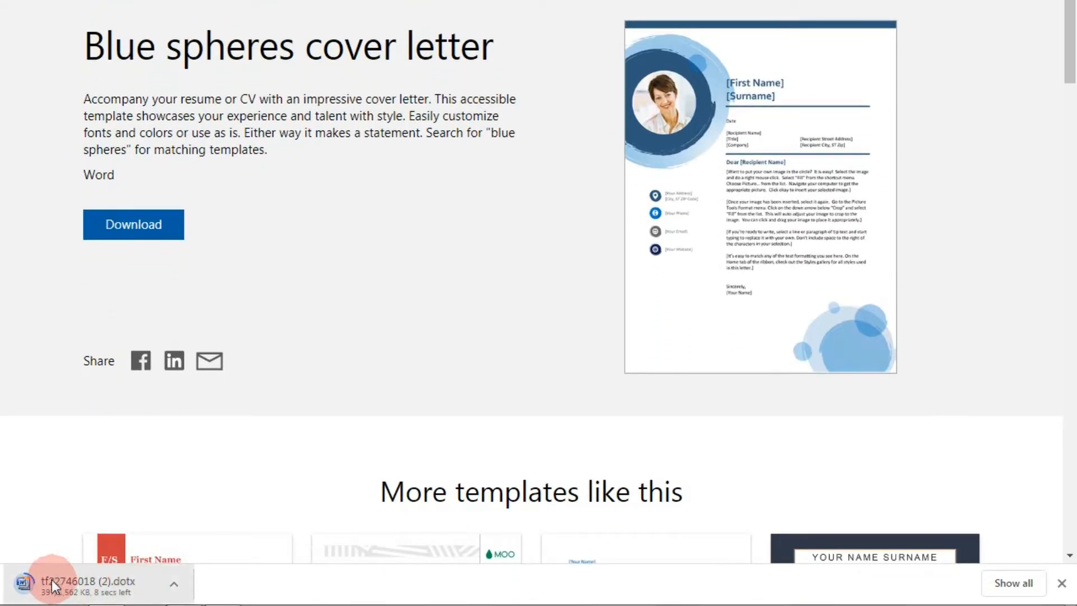
Show the downloaded template in its folder and open tf22746018 (2) in Word
{"action": "left_click", "coordinate": [173, 588]}
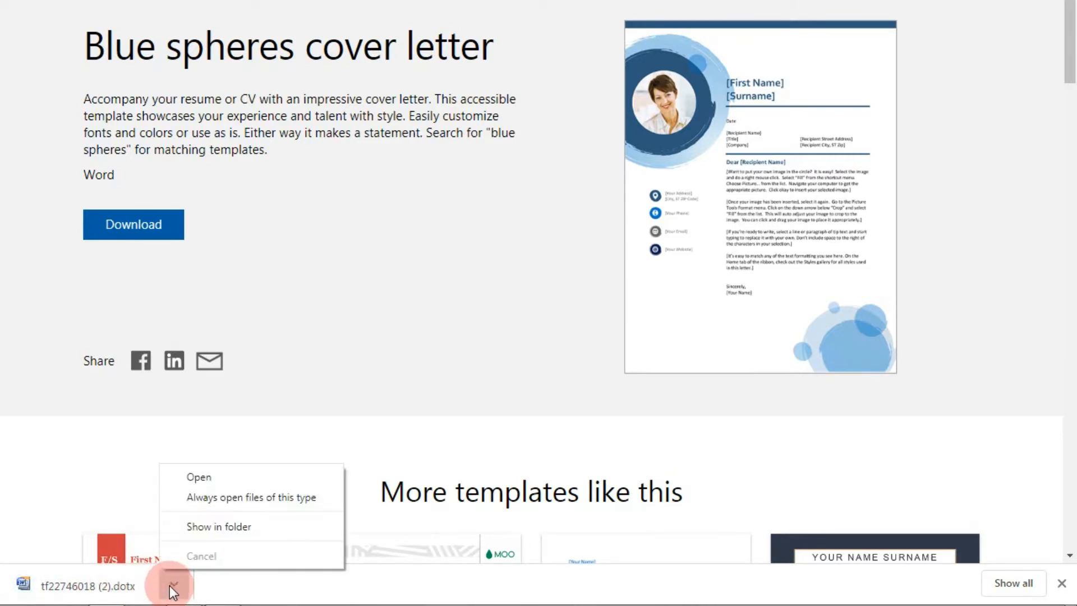
{"action": "left_click", "coordinate": [185, 526]}
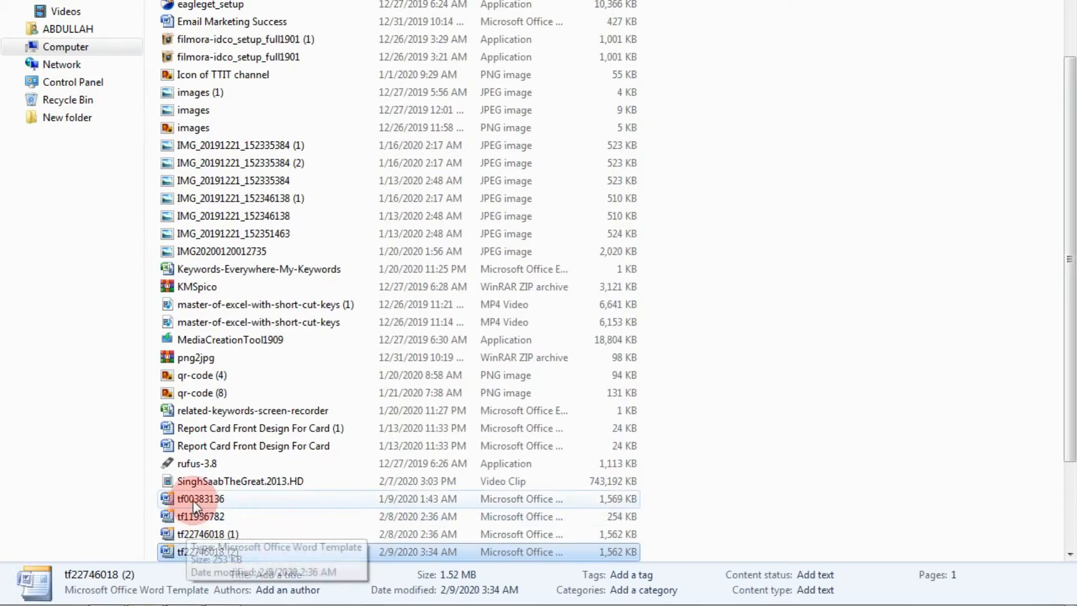
{"action": "double_click", "coordinate": [181, 552]}
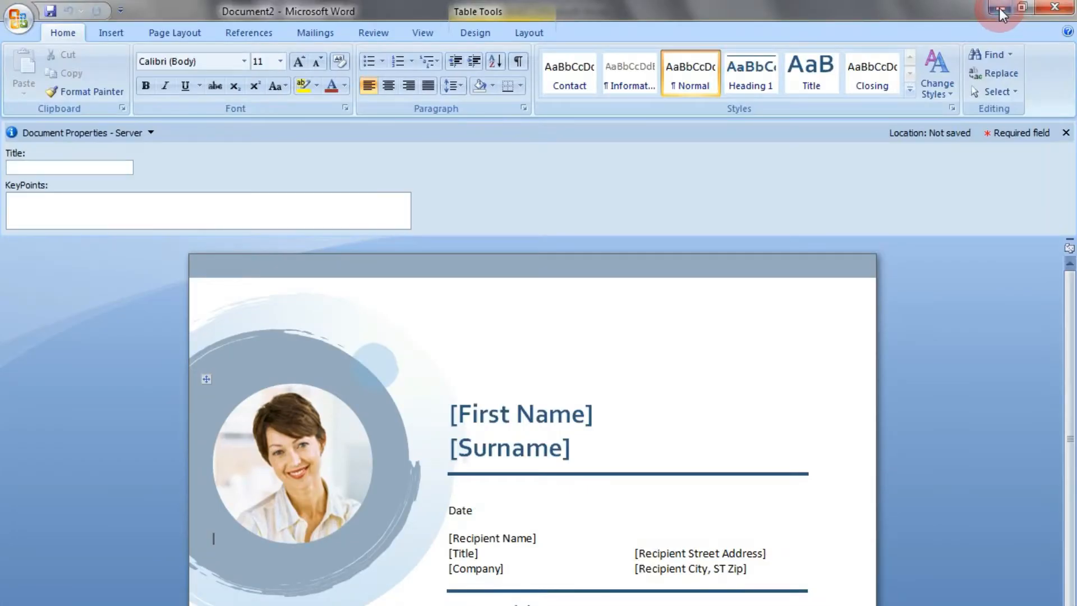
Close the blank Document1, return to the cover letter document and dismiss its Document Properties pane
{"action": "left_click", "coordinate": [999, 8]}
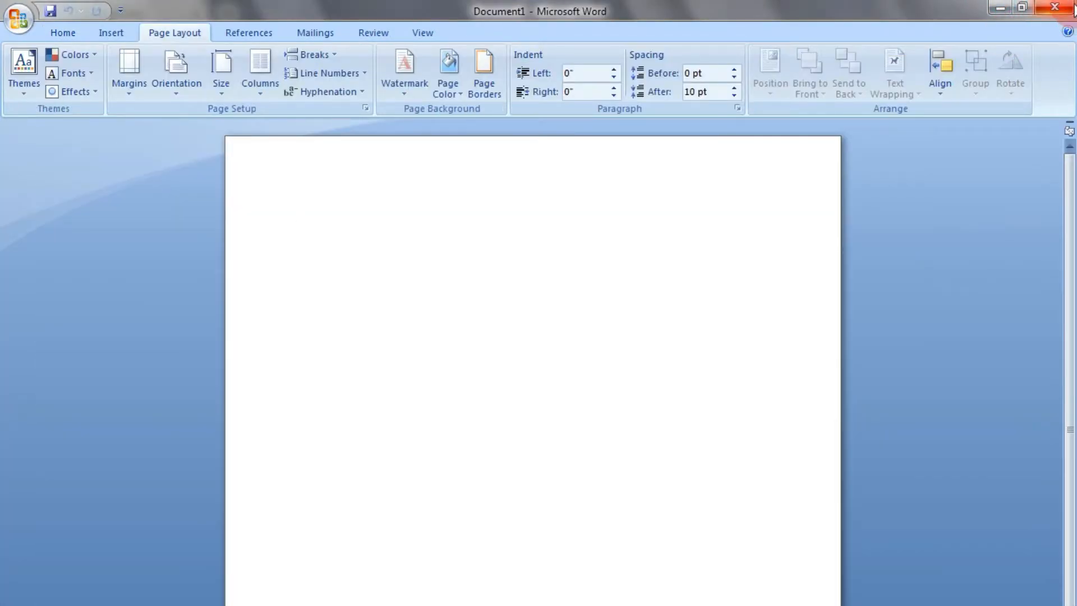
{"action": "left_click", "coordinate": [1057, 8]}
{"action": "left_click", "coordinate": [483, 604]}
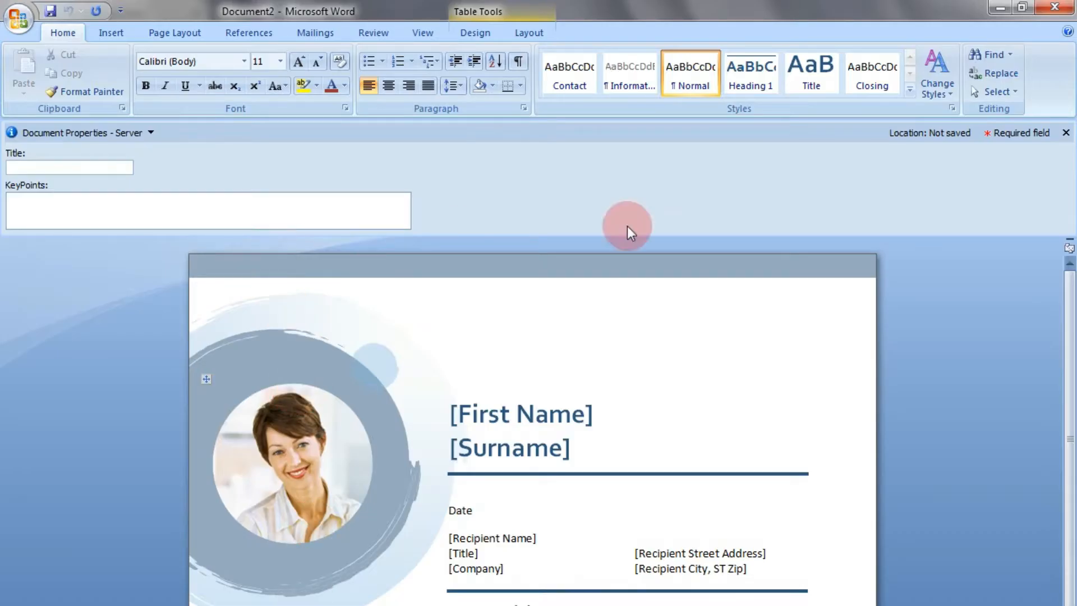
{"action": "left_click", "coordinate": [1066, 131]}
{"action": "scroll", "coordinate": [598, 291], "scroll_direction": "down", "scroll_amount": 5}
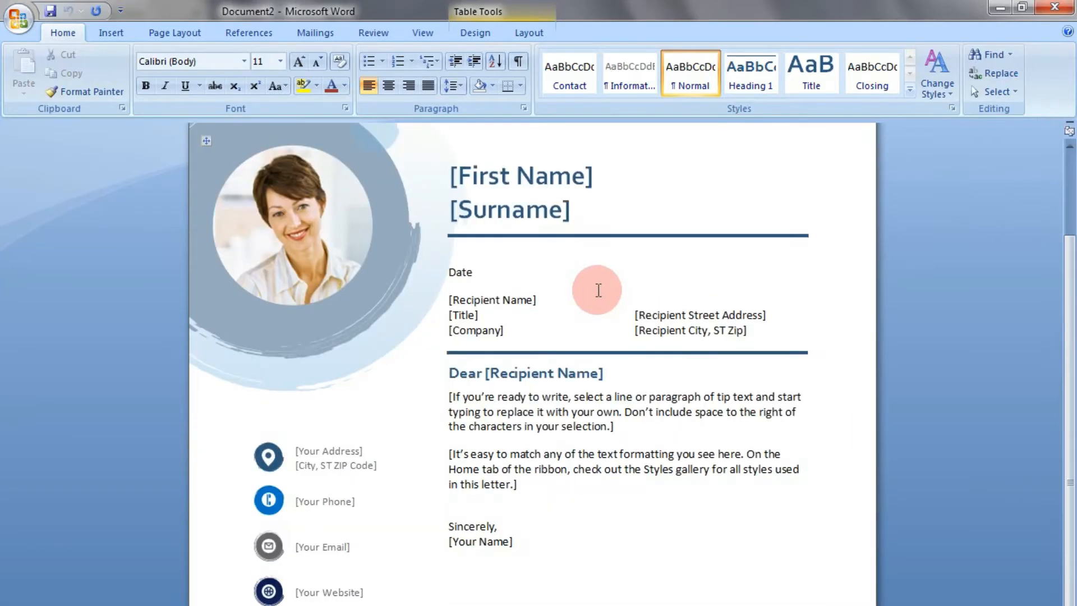
{"action": "scroll", "coordinate": [599, 290], "scroll_direction": "up", "scroll_amount": 5}
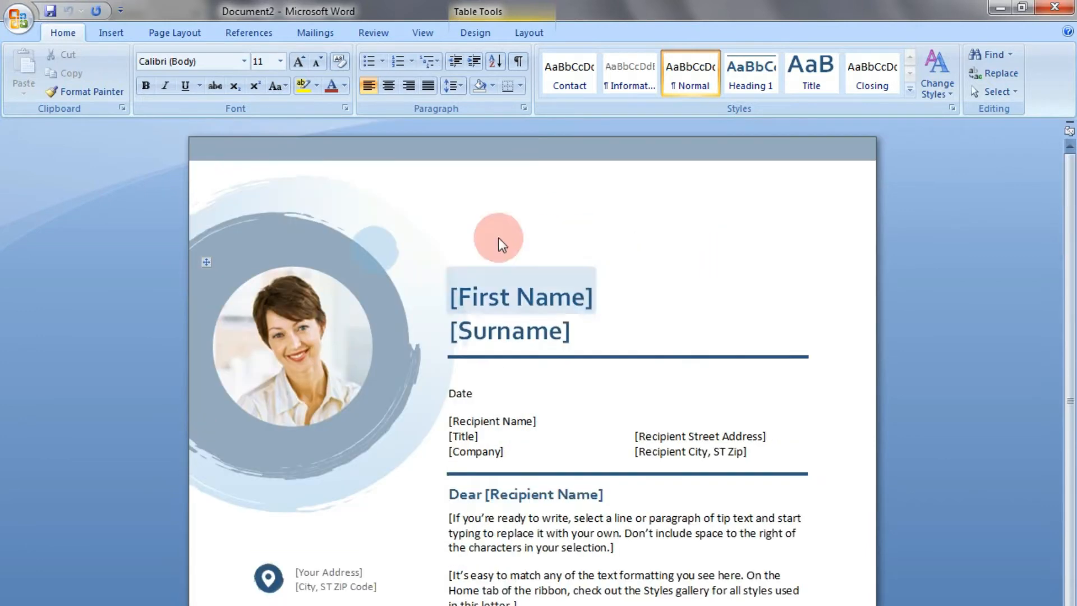
Set the cover letter's paper size to A4
{"action": "left_click", "coordinate": [180, 31]}
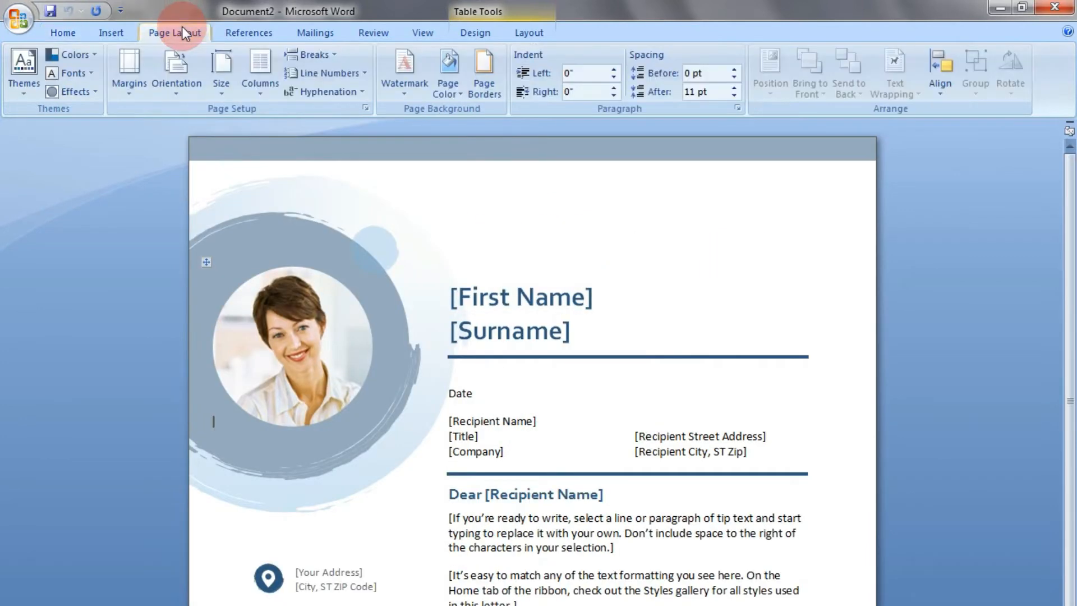
{"action": "left_click", "coordinate": [222, 71]}
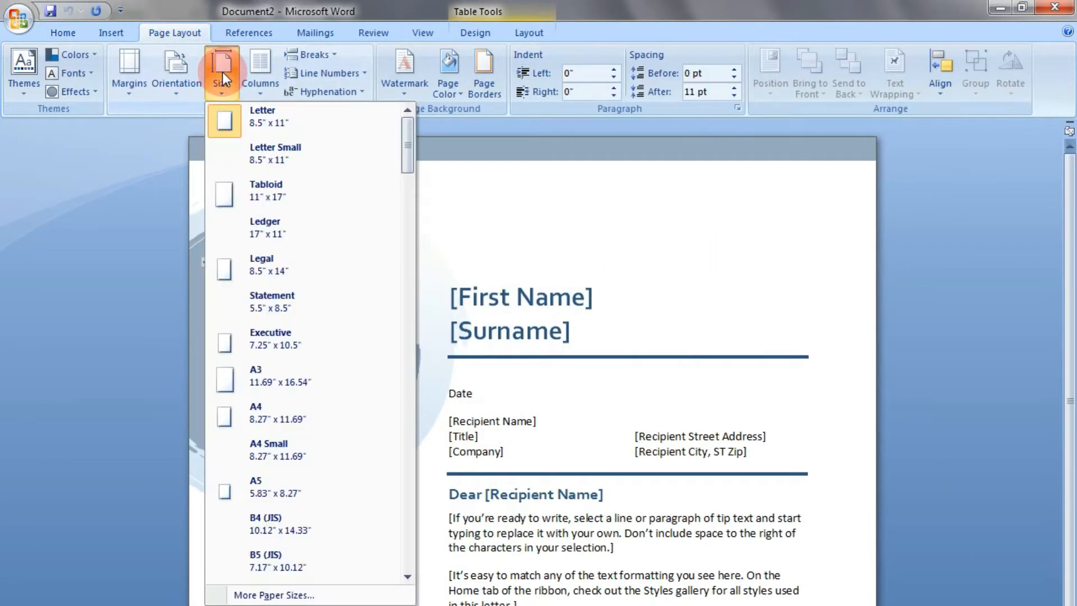
{"action": "left_click", "coordinate": [256, 413]}
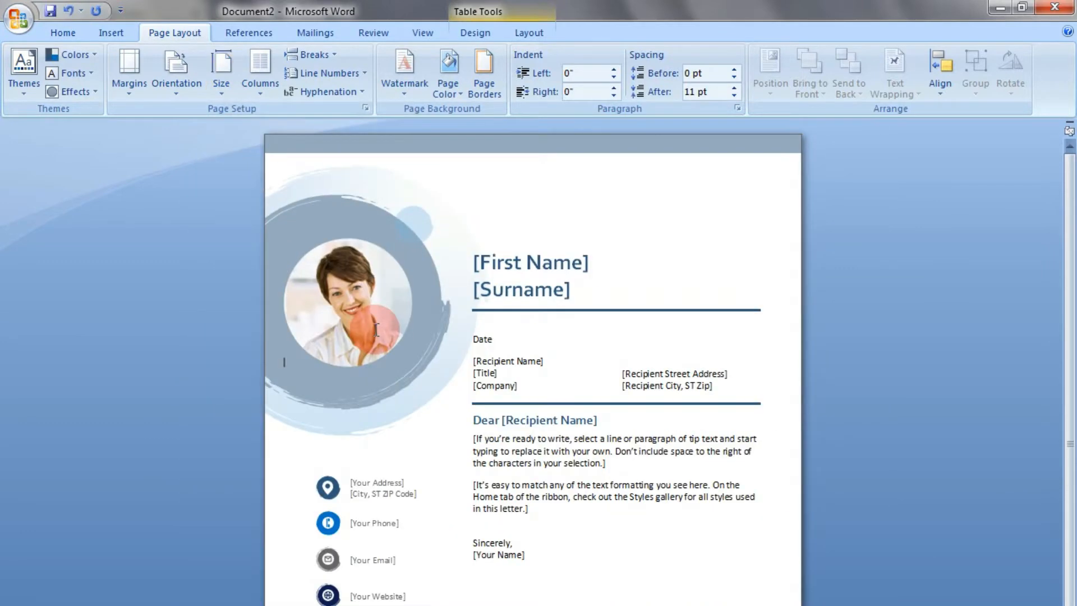
{"action": "left_click", "coordinate": [376, 330]}
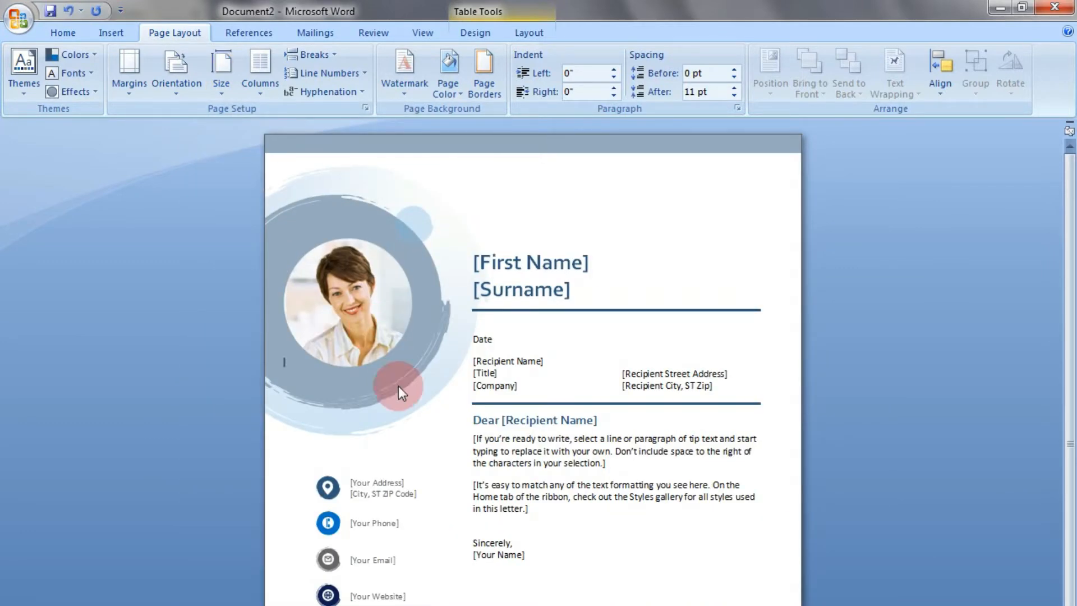
{"action": "left_click", "coordinate": [392, 490]}
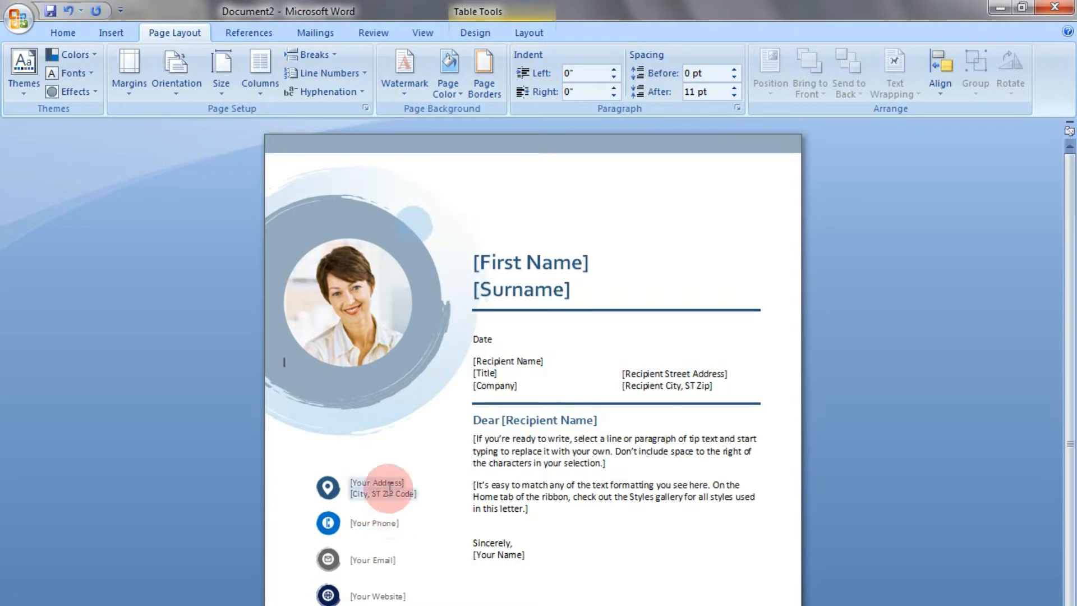
{"action": "left_click", "coordinate": [512, 583]}
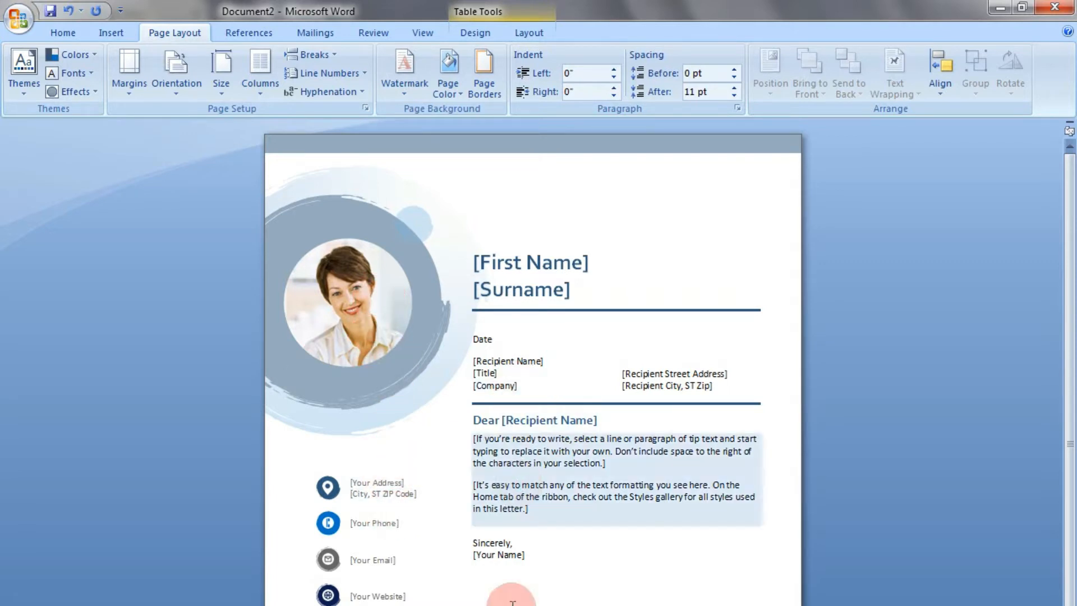
Select the cover letter's entire layout table and apply All Borders to it
{"action": "left_click", "coordinate": [276, 232]}
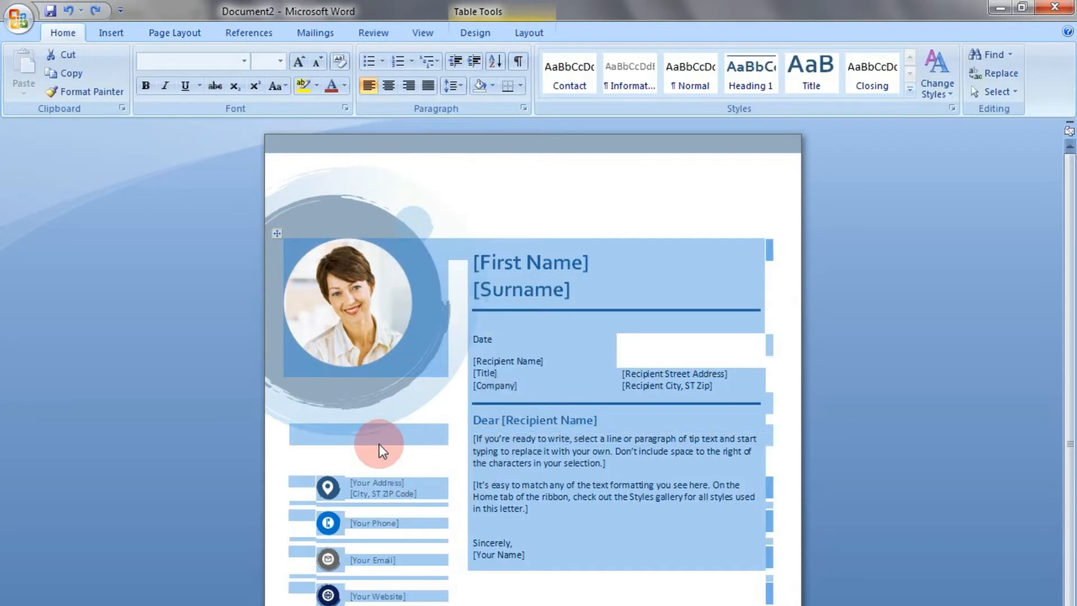
{"action": "left_click", "coordinate": [484, 34]}
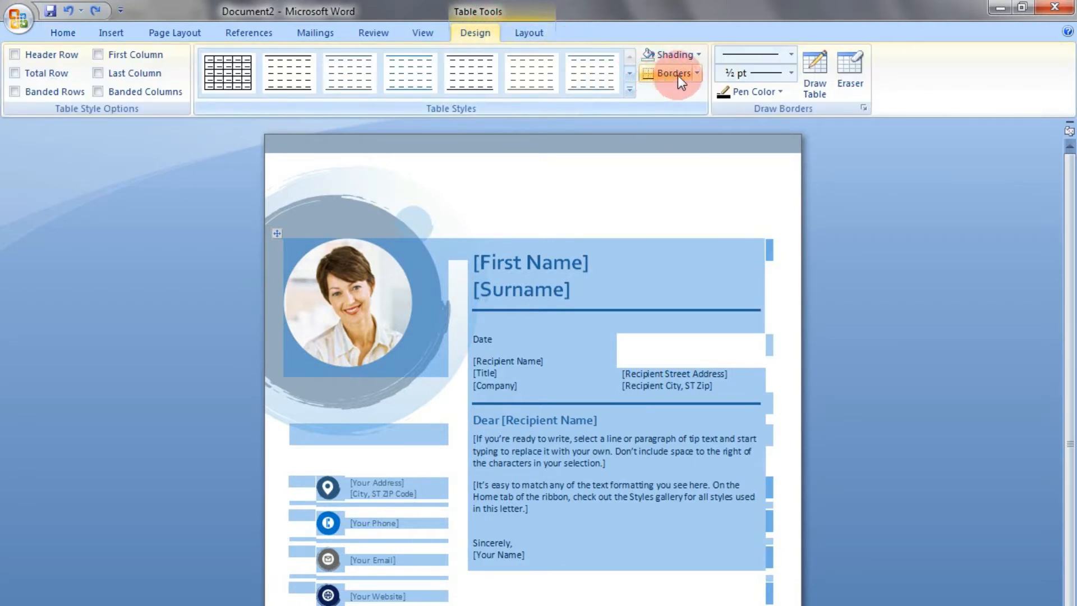
{"action": "left_click", "coordinate": [697, 73]}
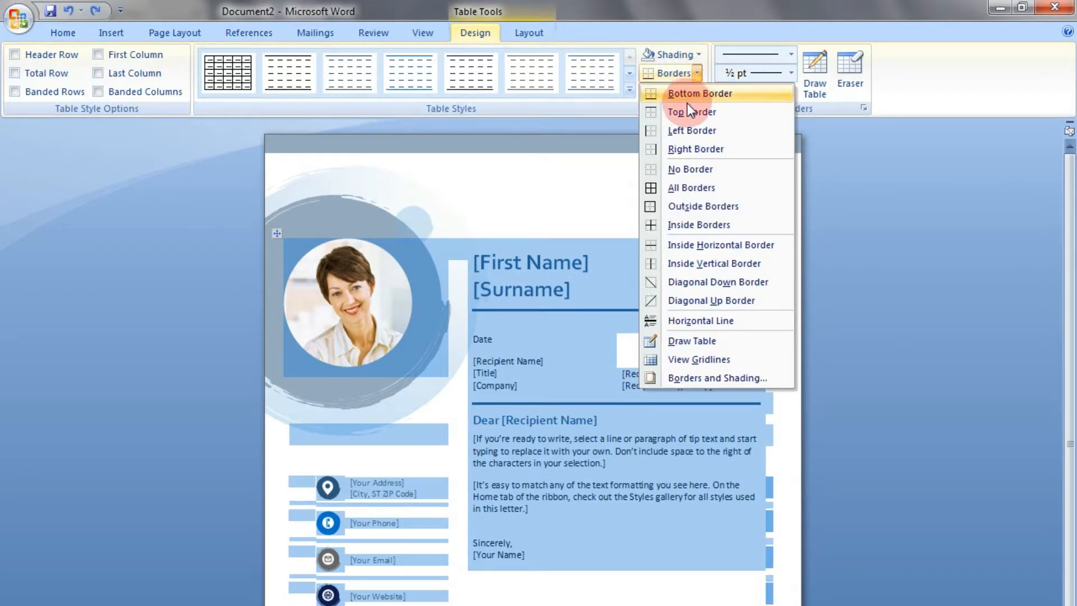
{"action": "left_click", "coordinate": [682, 189]}
Delete the entire table rows holding the photo, the name heading, the recipient details and the letter text
{"action": "left_click_drag", "start_coordinate": [552, 580], "coordinate": [367, 605]}
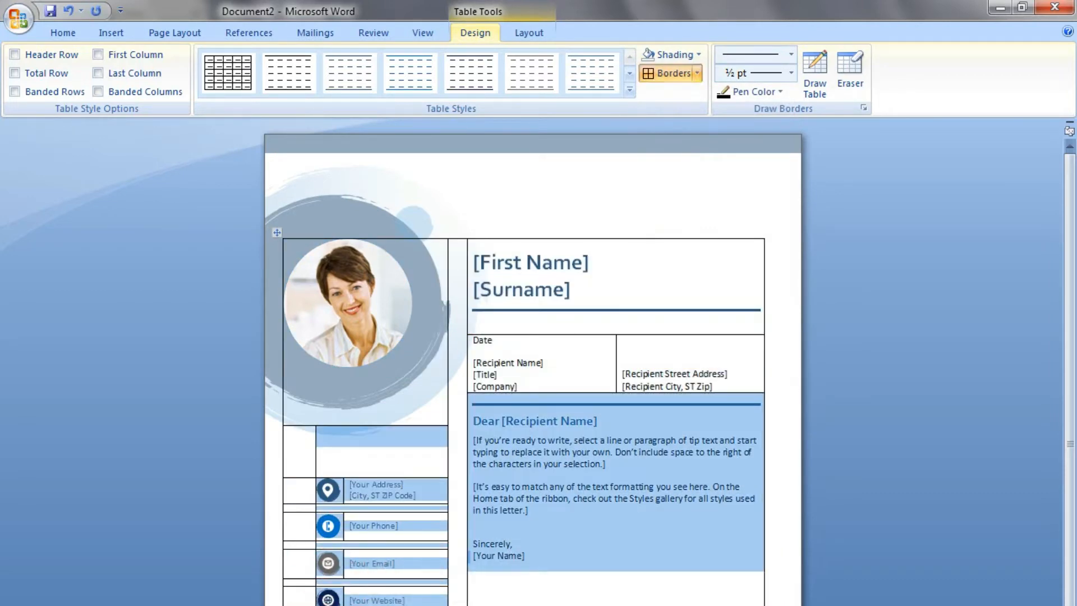
{"action": "left_click", "coordinate": [498, 556]}
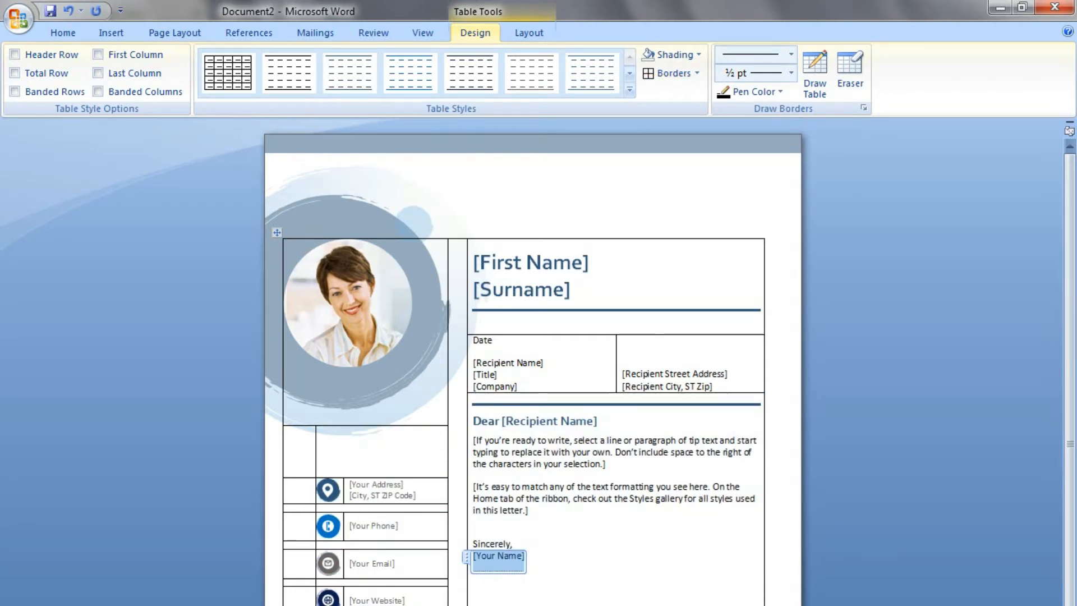
{"action": "key", "text": "shift+Up"}
{"action": "key", "text": "shift+Up"}
{"action": "key", "text": "shift+Up"}
{"action": "key", "text": "shift+Up"}
{"action": "key", "text": "shift+Up"}
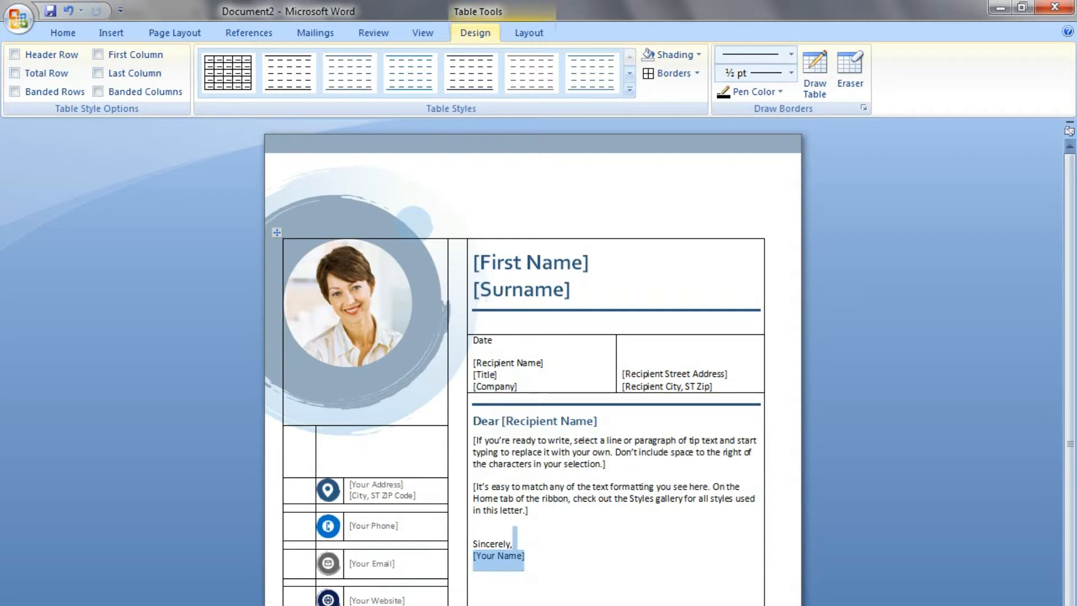
{"action": "key", "text": "shift+Up"}
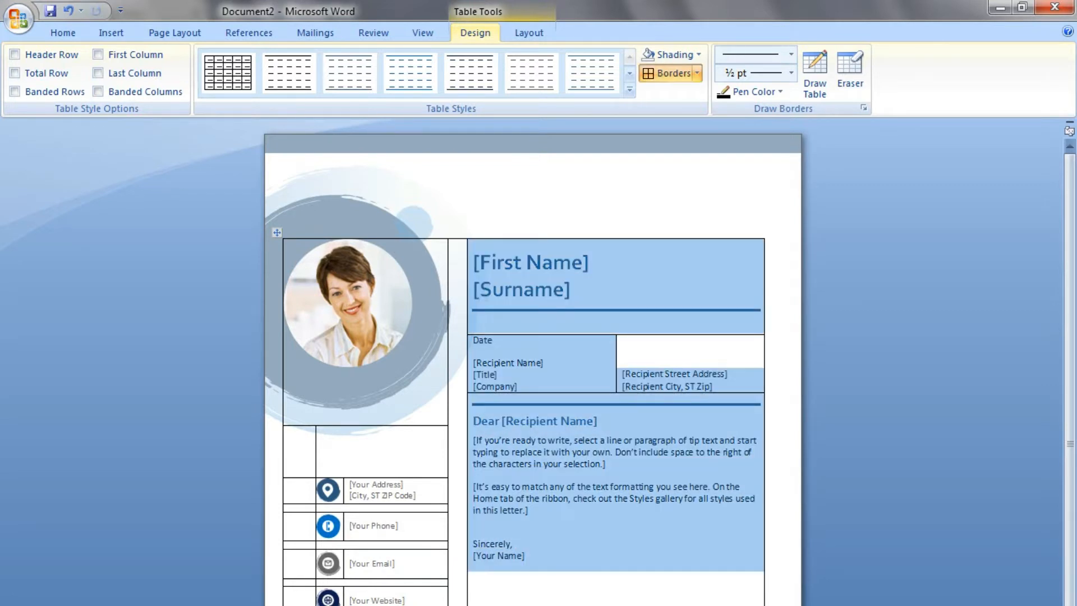
{"action": "key", "text": "shift+Up"}
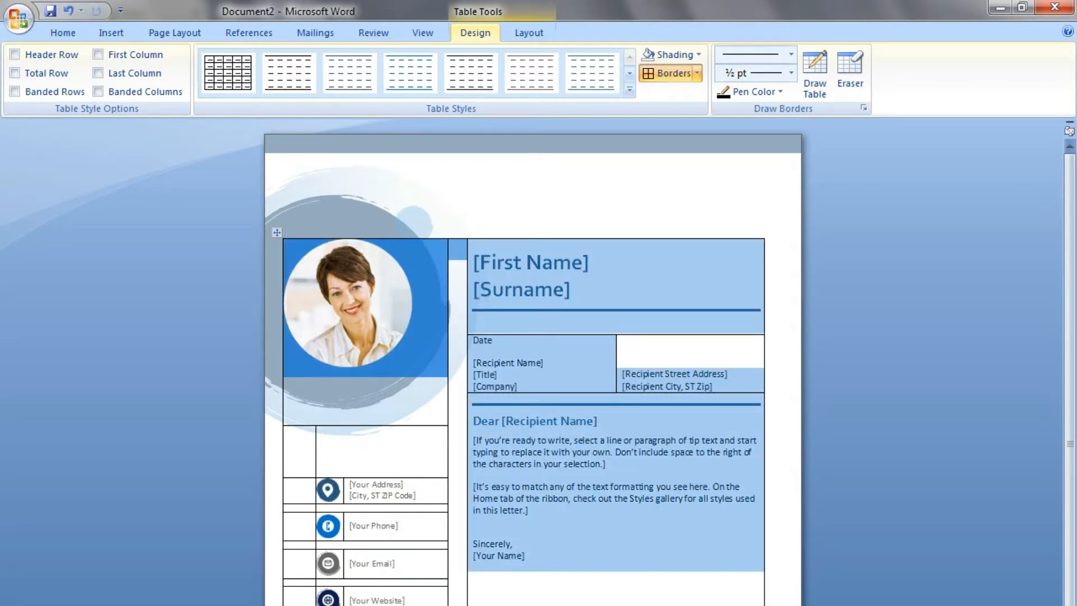
{"action": "key", "text": "BackSpace"}
{"action": "key", "text": "Down"}
{"action": "key", "text": "Down"}
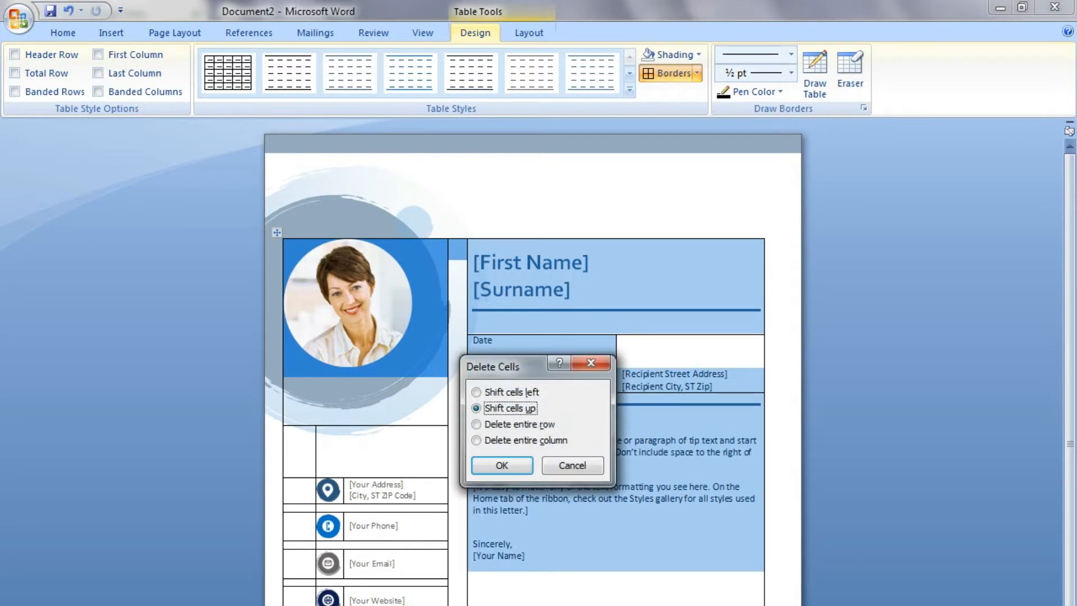
{"action": "key", "text": "Return"}
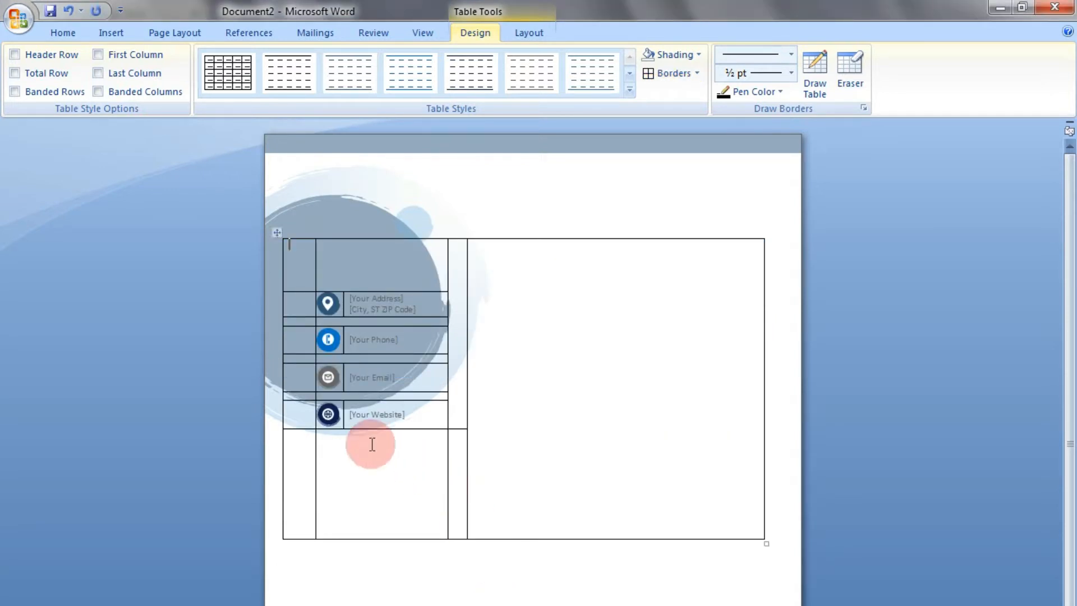
Move the four contact icons out of the table to the line below it and delete the remaining table
{"action": "left_click", "coordinate": [329, 419]}
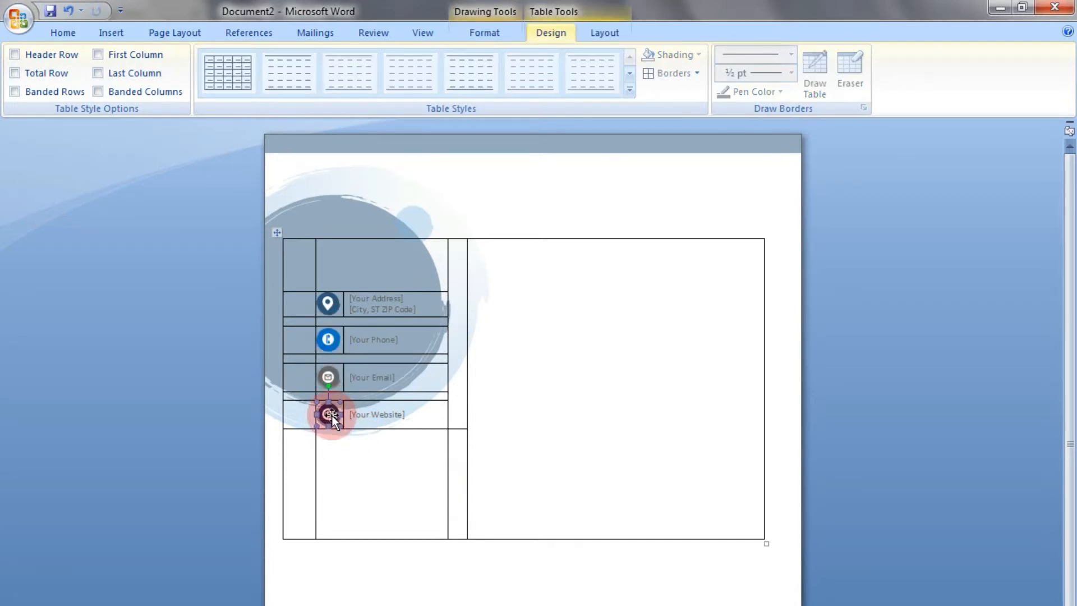
{"action": "left_click_drag", "start_coordinate": [327, 602], "coordinate": [327, 599]}
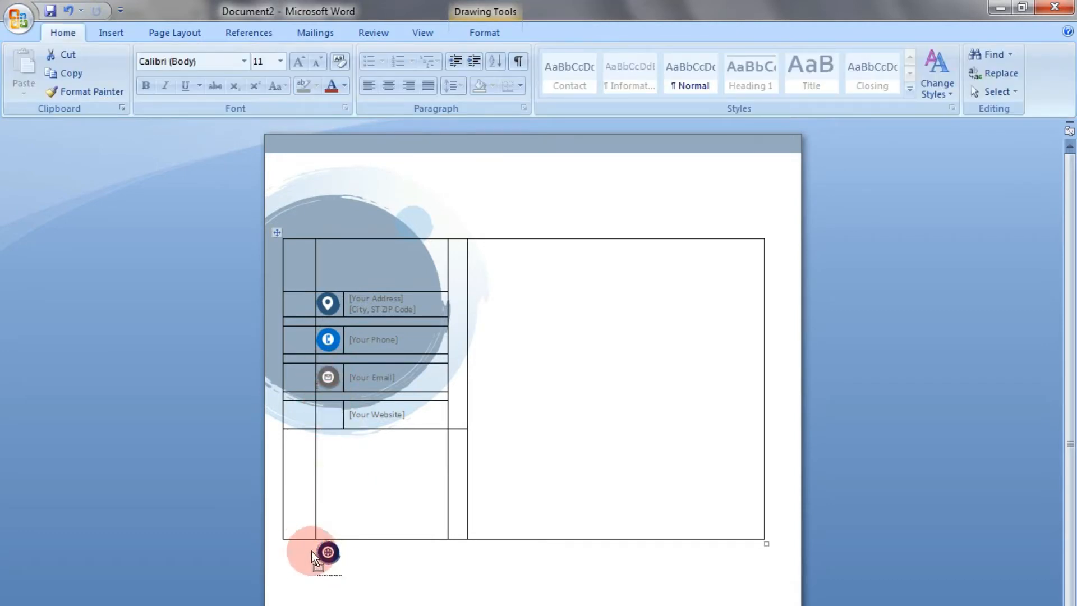
{"action": "left_click_drag", "start_coordinate": [312, 551], "coordinate": [312, 551]}
{"action": "left_click_drag", "start_coordinate": [329, 339], "coordinate": [306, 558]}
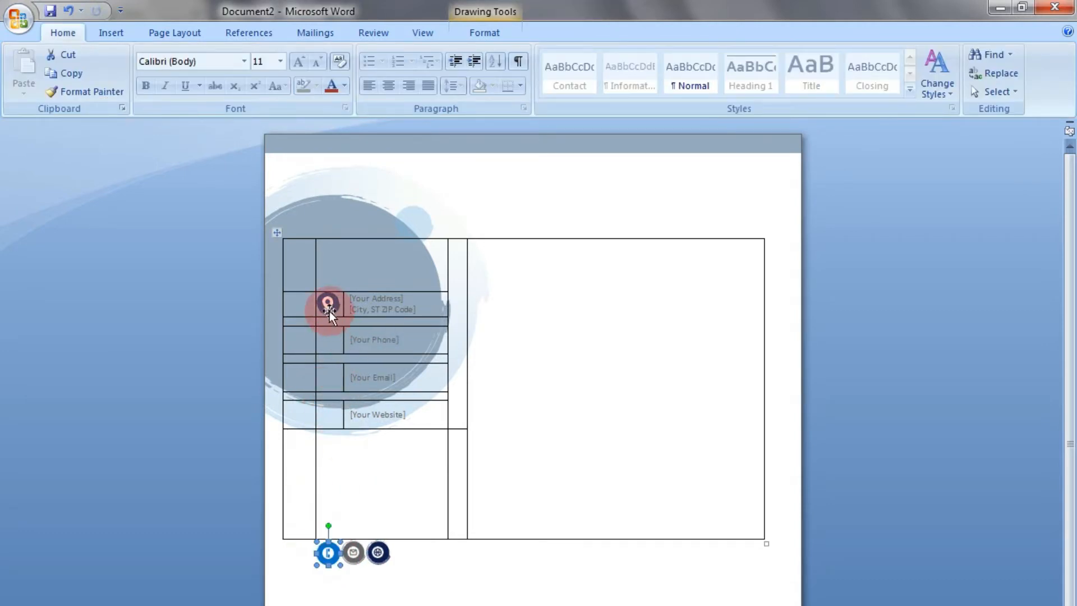
{"action": "left_click_drag", "start_coordinate": [330, 314], "coordinate": [312, 558]}
{"action": "mouse_move", "coordinate": [558, 481]}
{"action": "left_mouse_down"}
{"action": "mouse_move", "coordinate": [439, 472]}
{"action": "mouse_move", "coordinate": [295, 430]}
{"action": "left_mouse_up"}
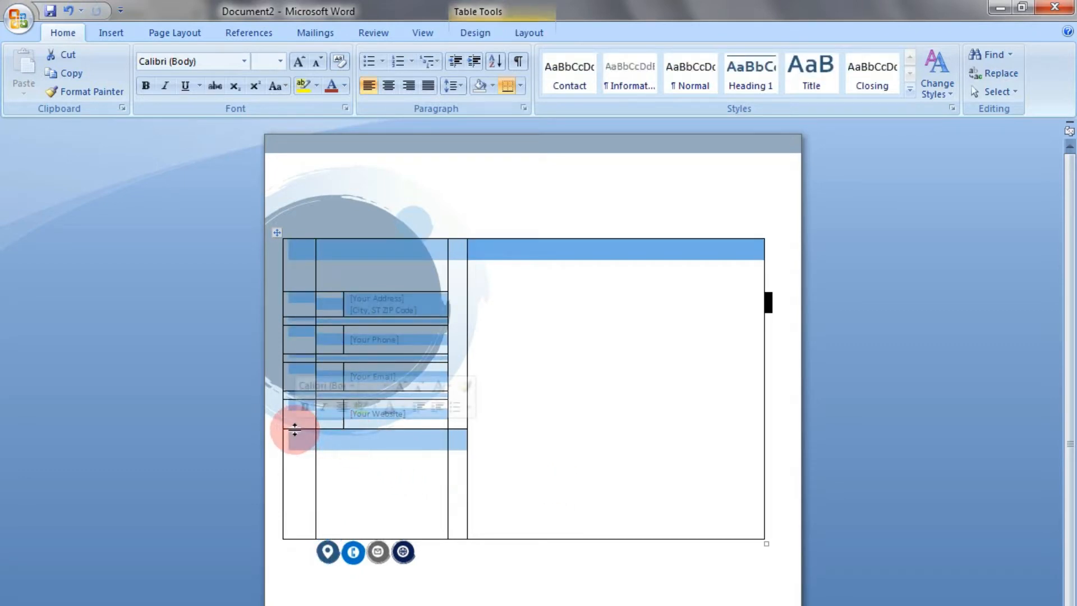
{"action": "key", "text": "BackSpace"}
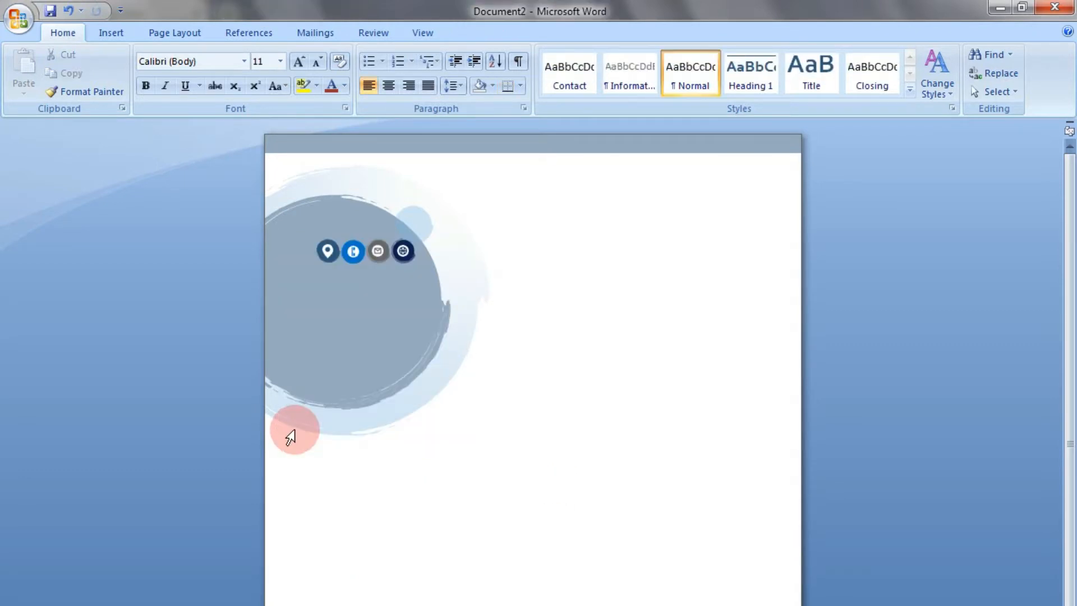
Insert a table with one column and four rows above the contact icons and narrow it to slightly more than an icon's width
{"action": "left_click", "coordinate": [326, 250]}
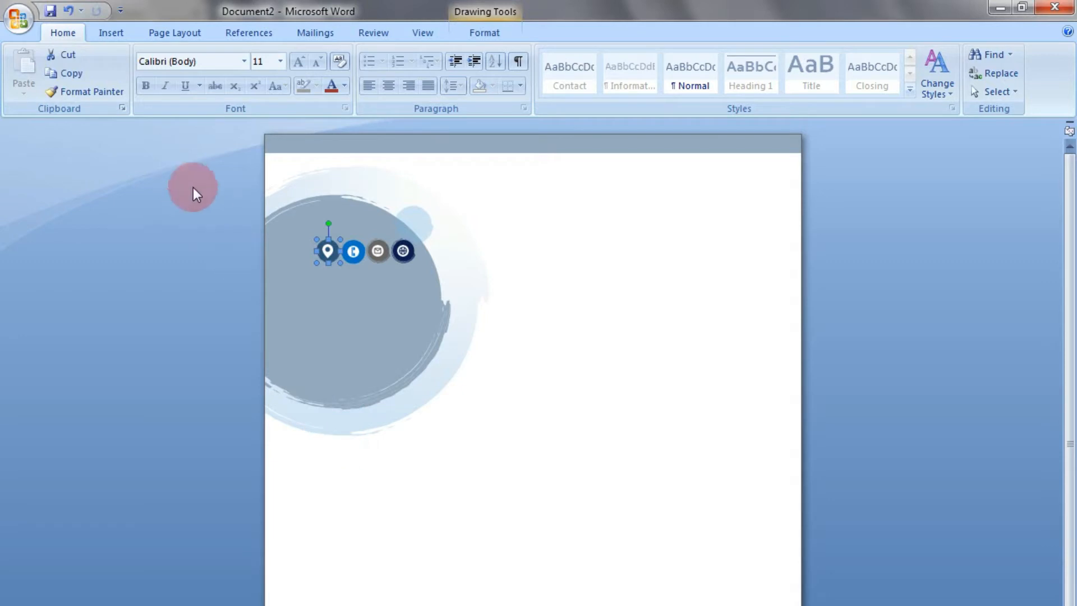
{"action": "left_click", "coordinate": [111, 33]}
{"action": "left_click", "coordinate": [336, 454]}
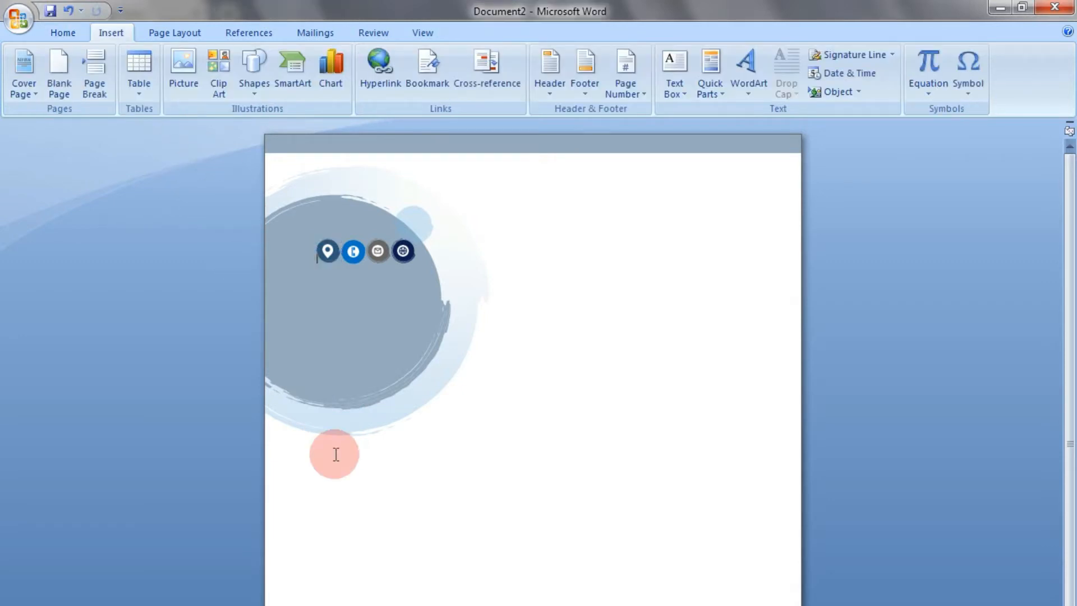
{"action": "left_click", "coordinate": [142, 92]}
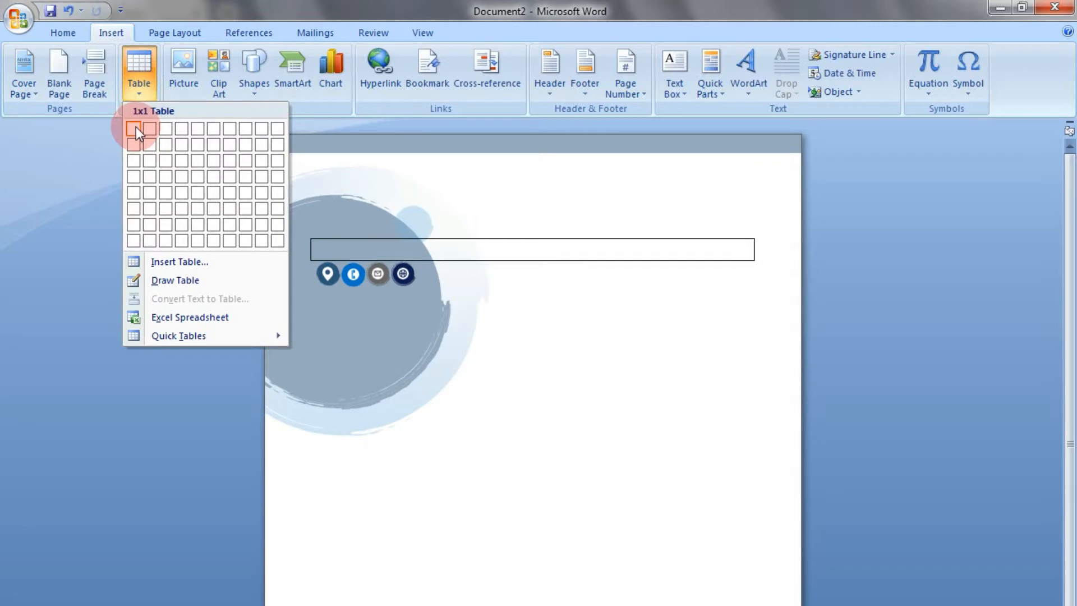
{"action": "left_click", "coordinate": [133, 179]}
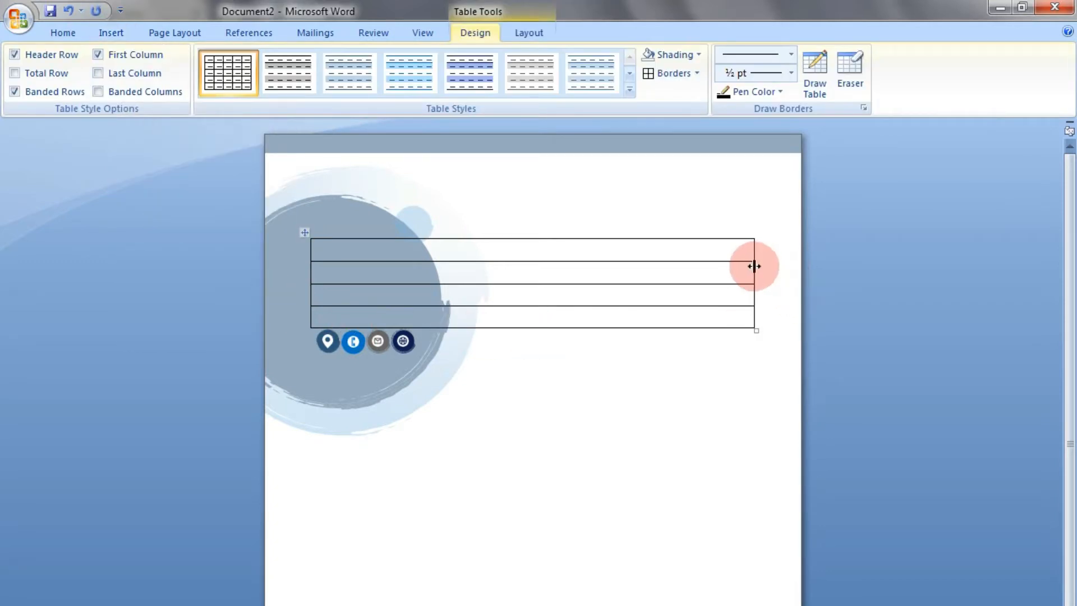
{"action": "left_click_drag", "start_coordinate": [754, 265], "coordinate": [344, 297]}
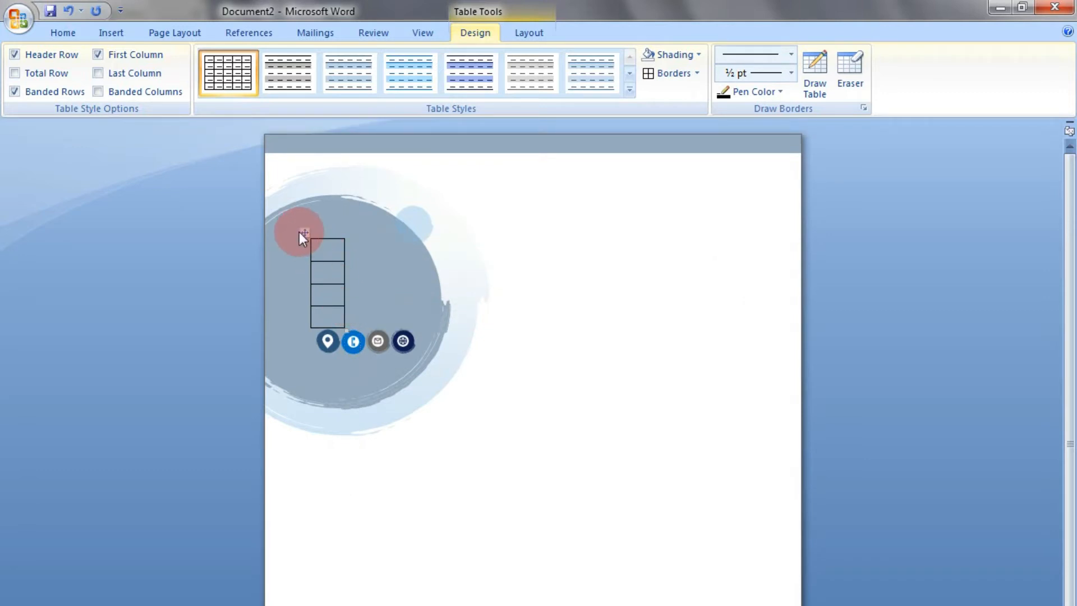
Move the narrow table below the large circle graphic and adjust its four rows to tall, roughly similar heights
{"action": "left_click_drag", "start_coordinate": [301, 231], "coordinate": [336, 604]}
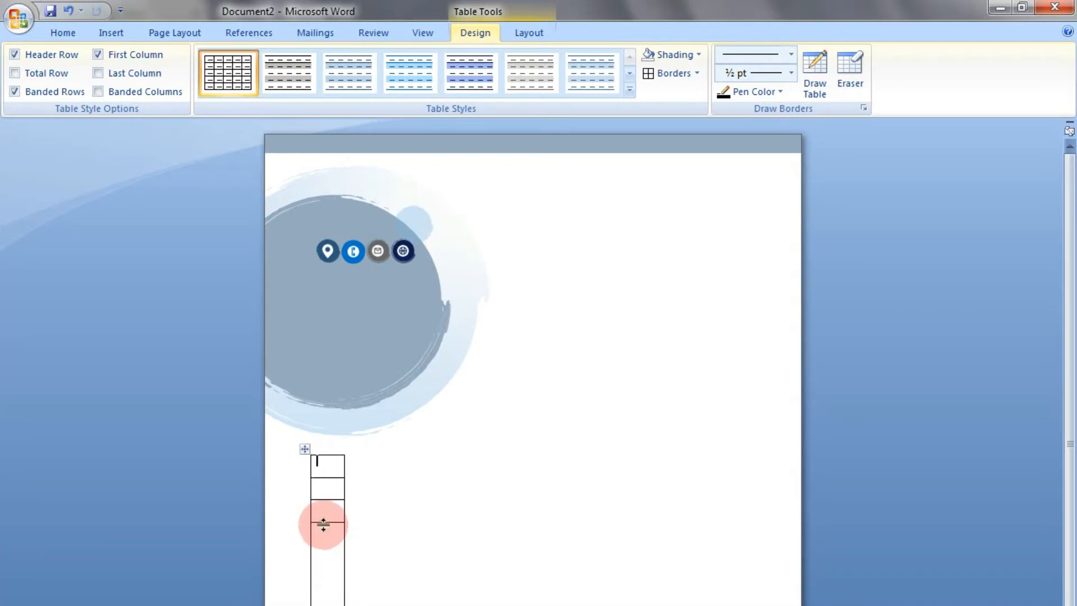
{"action": "left_click_drag", "start_coordinate": [325, 522], "coordinate": [325, 576]}
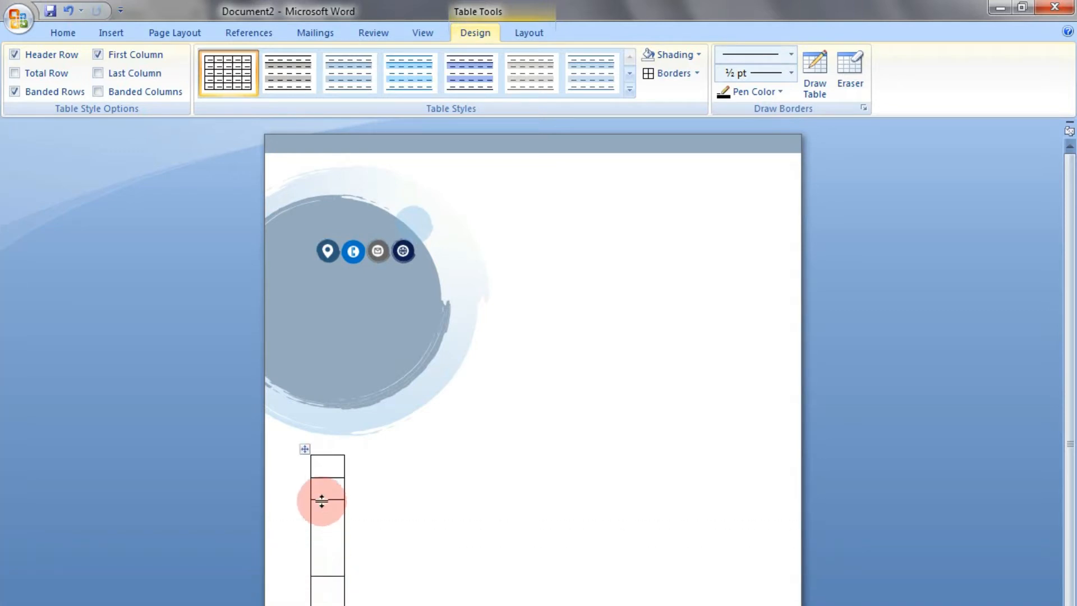
{"action": "left_click_drag", "start_coordinate": [322, 498], "coordinate": [325, 531]}
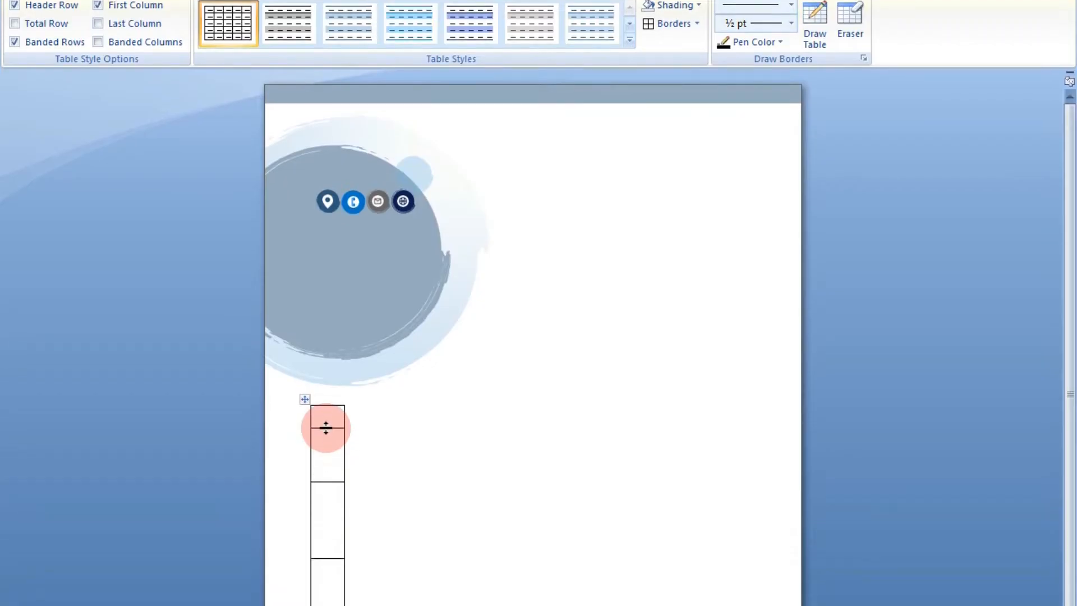
{"action": "left_click_drag", "start_coordinate": [324, 339], "coordinate": [324, 372]}
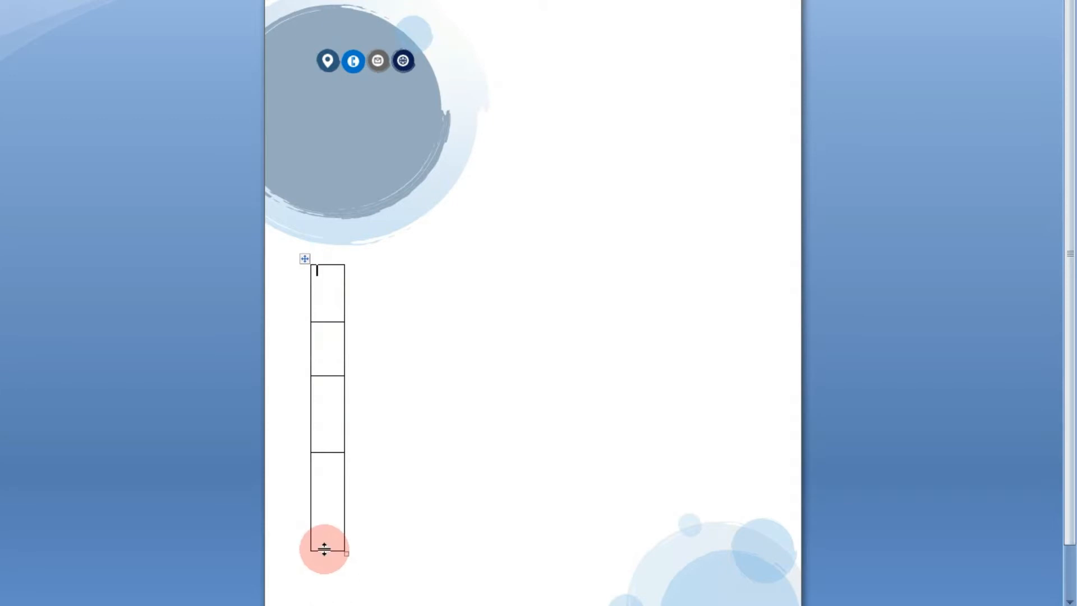
{"action": "left_click_drag", "start_coordinate": [325, 549], "coordinate": [324, 496]}
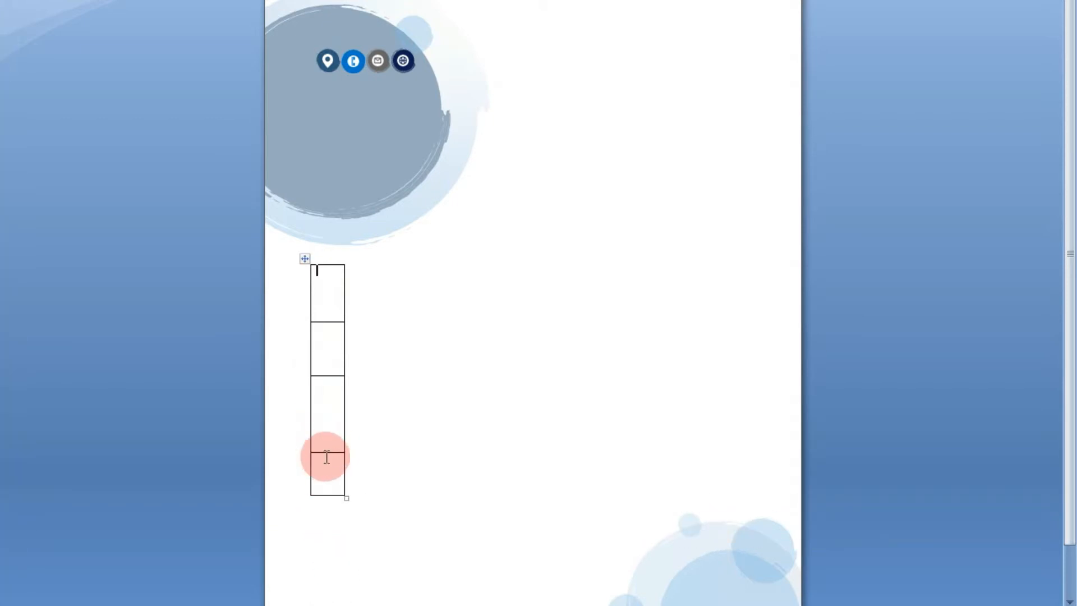
{"action": "left_click_drag", "start_coordinate": [318, 452], "coordinate": [315, 422]}
Move the location, phone, email and website icons into the table's four cells, in that order from first to last row
{"action": "left_click_drag", "start_coordinate": [326, 60], "coordinate": [326, 289]}
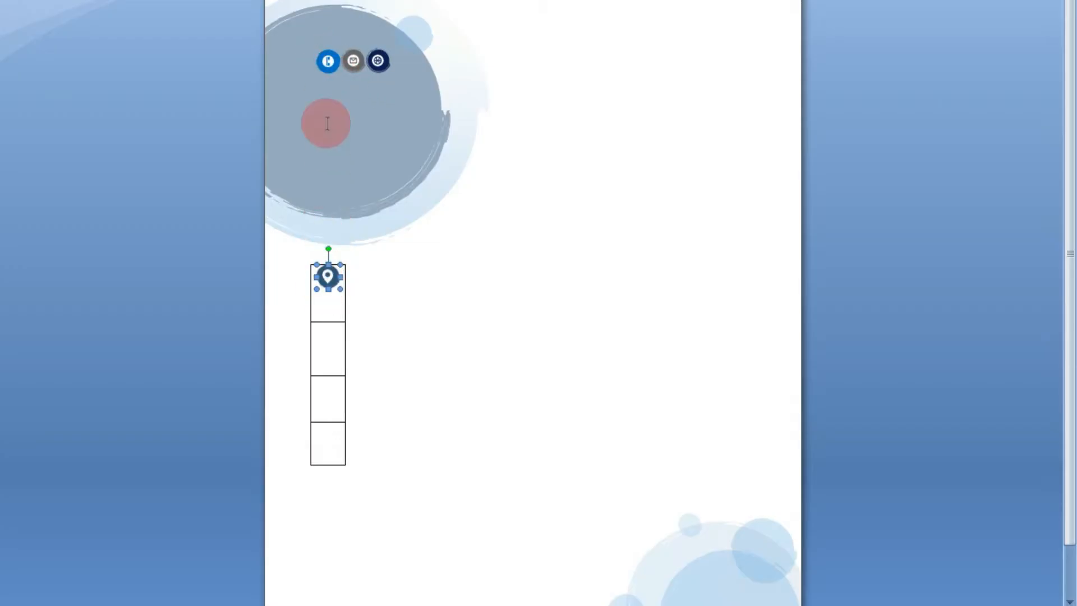
{"action": "left_click", "coordinate": [318, 353]}
{"action": "left_click_drag", "start_coordinate": [319, 353], "coordinate": [318, 358]}
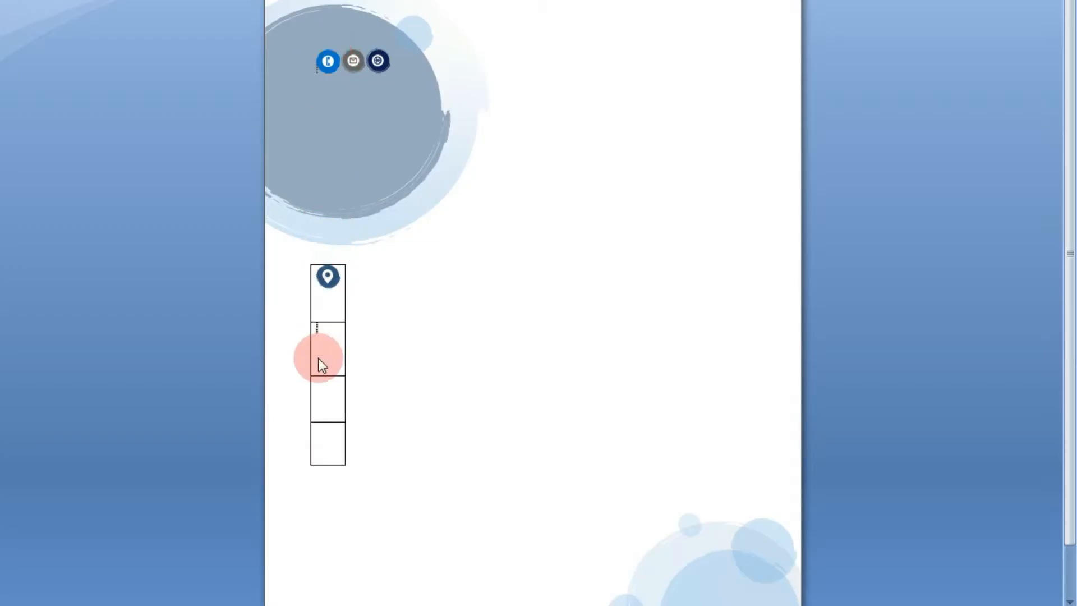
{"action": "left_click_drag", "start_coordinate": [329, 63], "coordinate": [332, 354]}
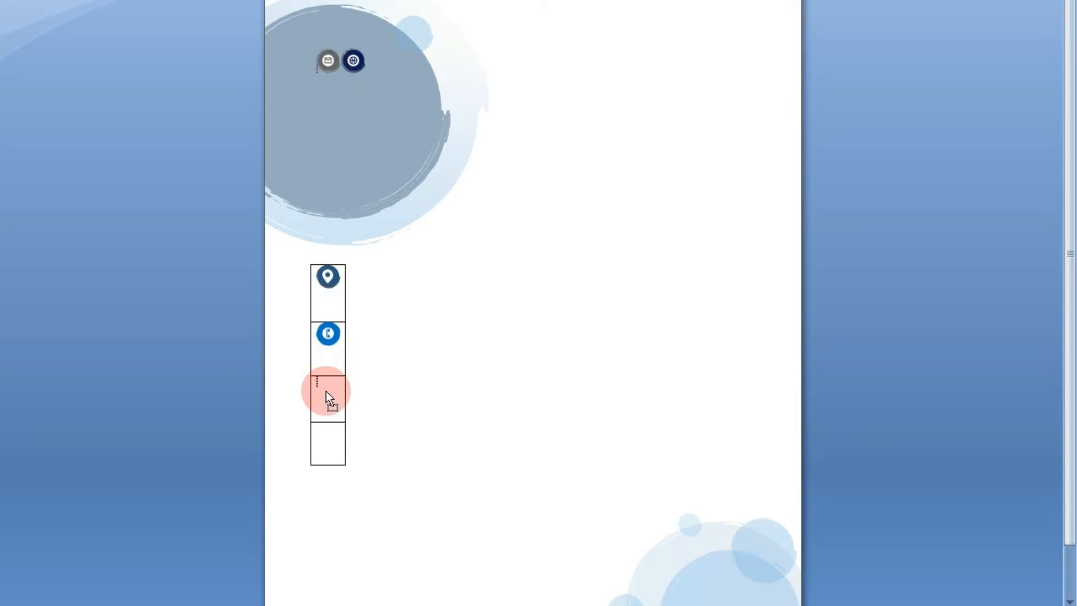
{"action": "left_click_drag", "start_coordinate": [329, 399], "coordinate": [329, 397]}
{"action": "left_click_drag", "start_coordinate": [328, 59], "coordinate": [340, 202]}
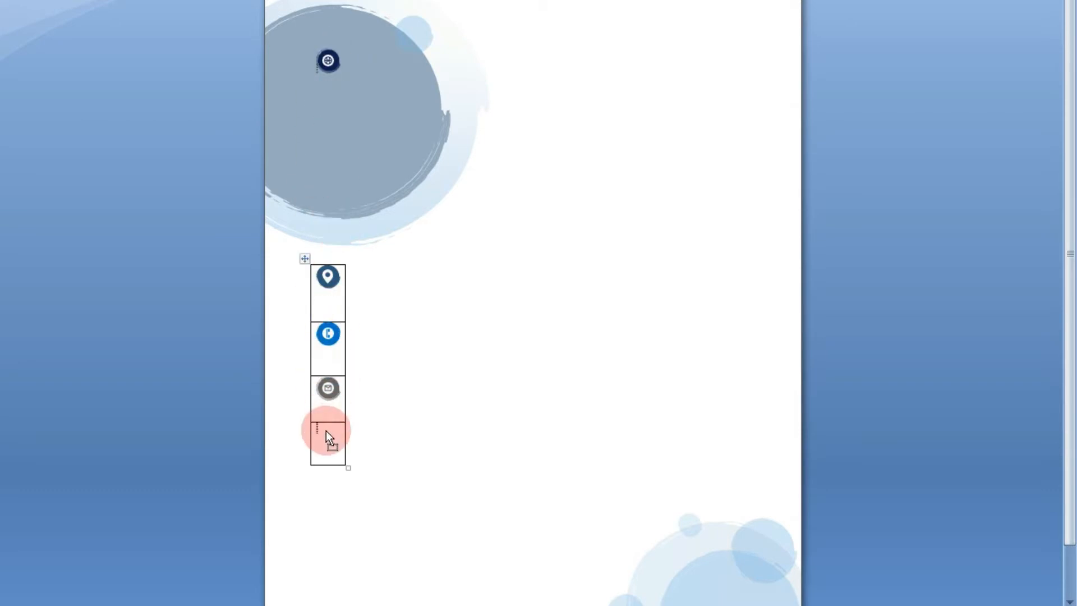
{"action": "left_click_drag", "start_coordinate": [327, 432], "coordinate": [326, 437]}
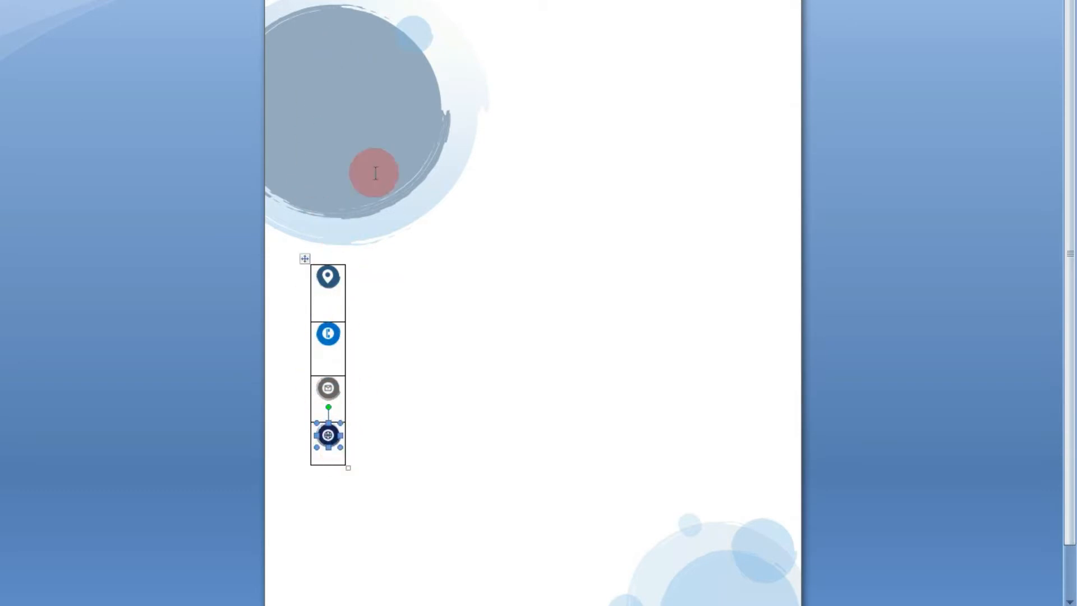
{"action": "left_click", "coordinate": [351, 100]}
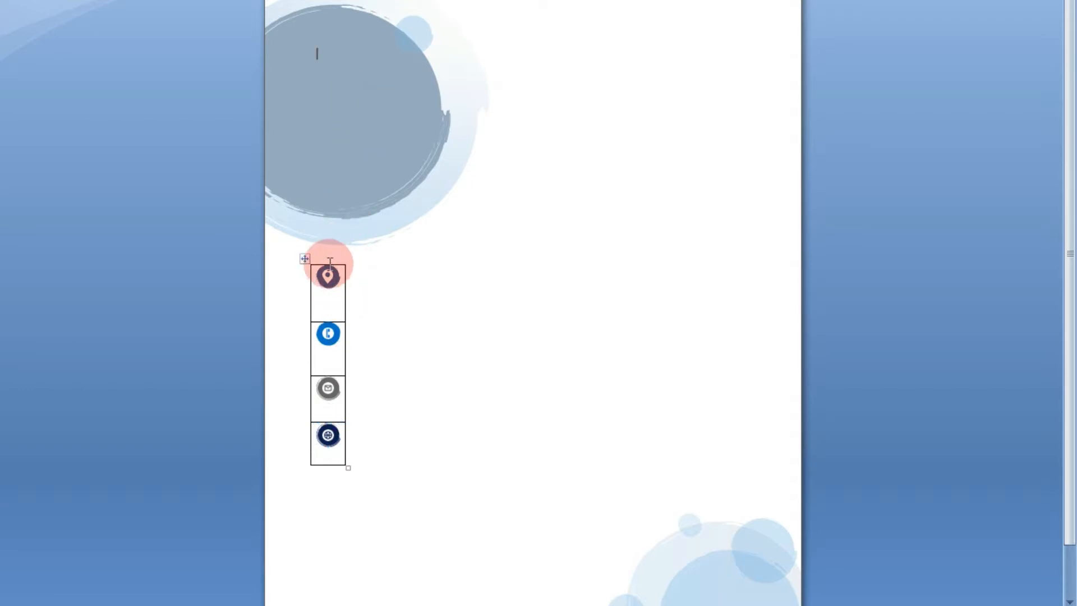
Shift the icon table closer to the page's left edge and slightly lower, and slightly reduce its first row's height
{"action": "left_click", "coordinate": [305, 259]}
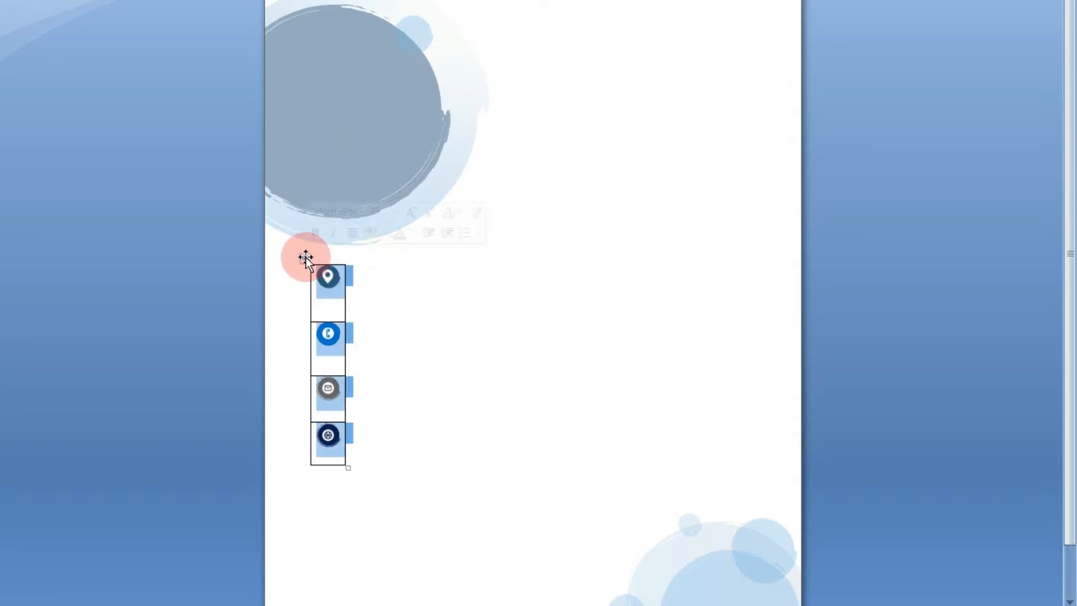
{"action": "left_click_drag", "start_coordinate": [304, 258], "coordinate": [281, 271]}
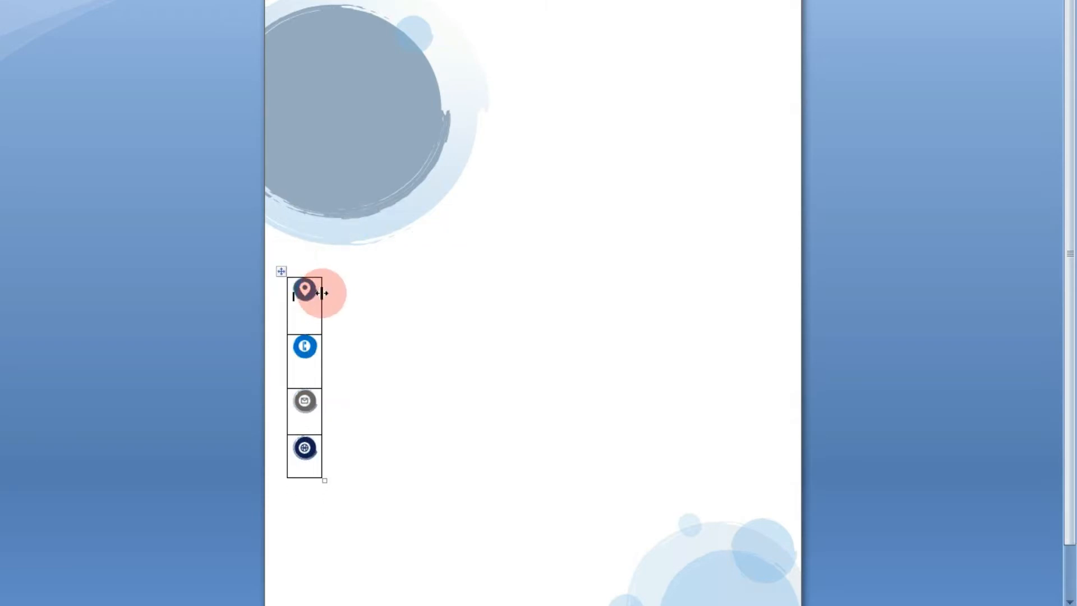
{"action": "left_click", "coordinate": [310, 323]}
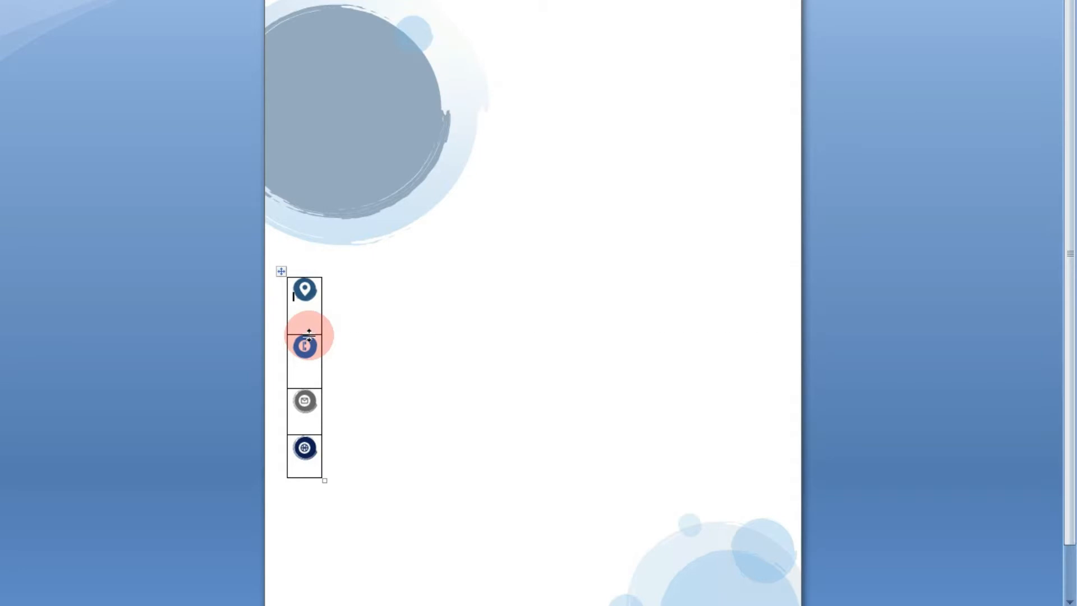
{"action": "left_click_drag", "start_coordinate": [309, 335], "coordinate": [308, 330]}
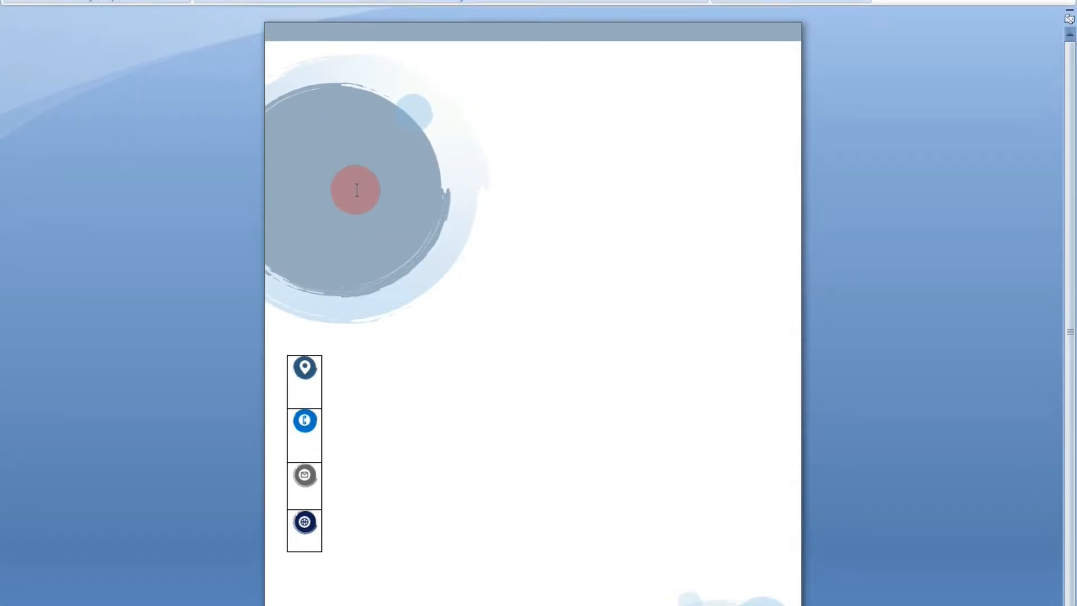
Insert the picture download (8) from the A.pic folder into the table cell with the location icon
{"action": "left_click", "coordinate": [111, 19]}
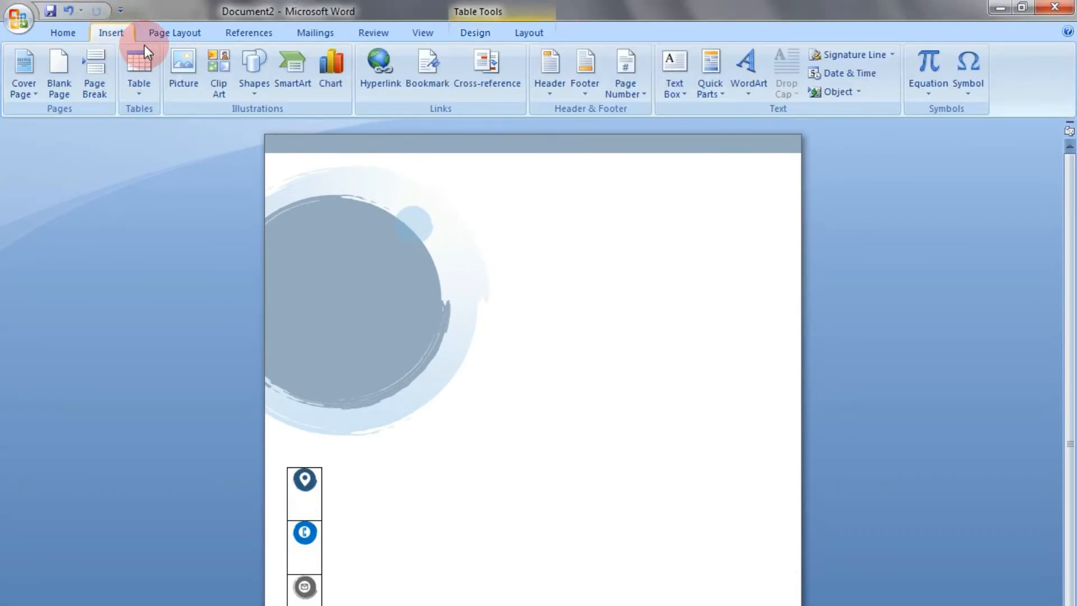
{"action": "left_click", "coordinate": [174, 75]}
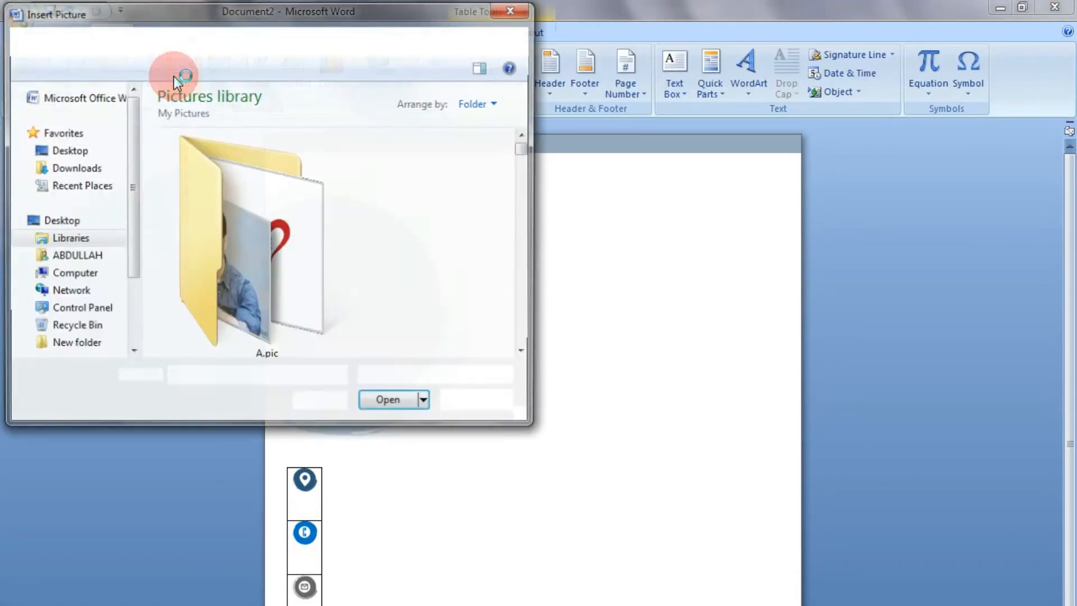
{"action": "double_click", "coordinate": [250, 201]}
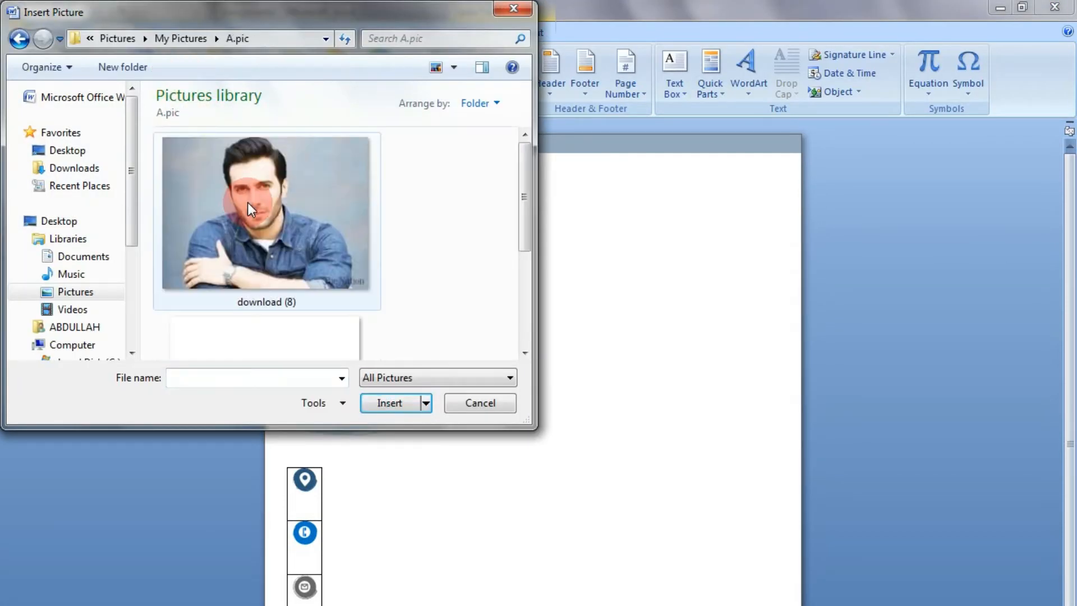
{"action": "left_click", "coordinate": [245, 196]}
{"action": "left_click", "coordinate": [370, 404]}
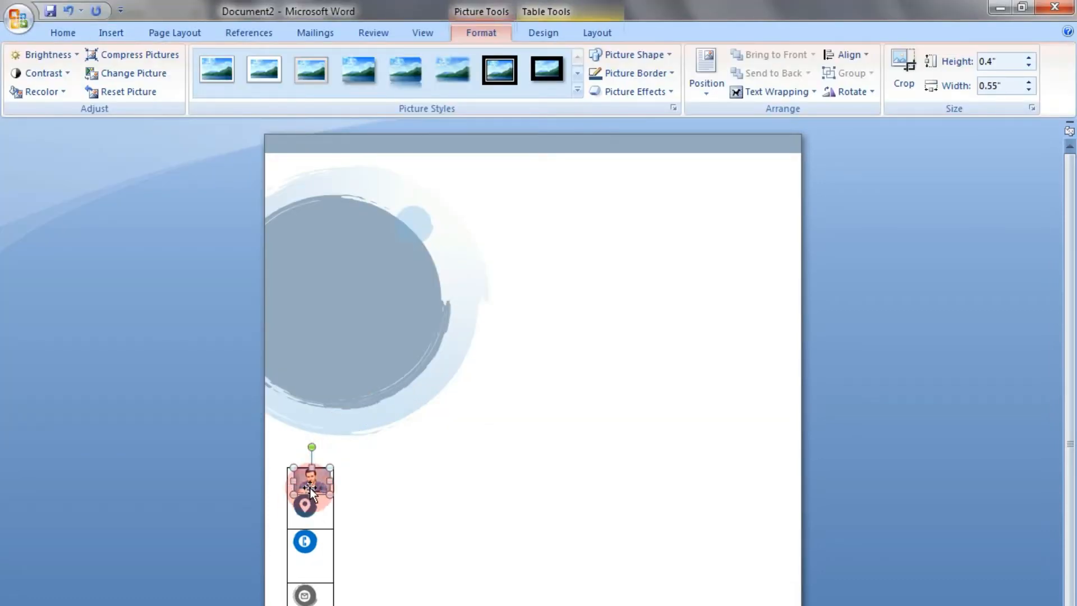
Move the inserted photo from the icon table onto the large circle graphic and enlarge it to about 2.07" high by 2.8" wide
{"action": "left_click_drag", "start_coordinate": [348, 328], "coordinate": [347, 328]}
{"action": "left_click", "coordinate": [348, 250]}
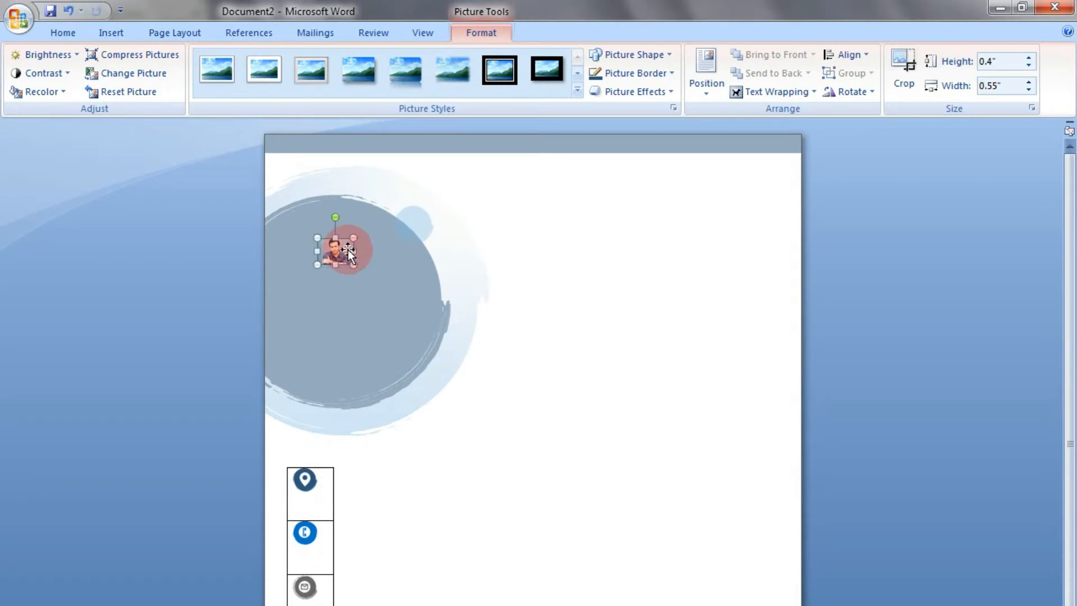
{"action": "left_click_drag", "start_coordinate": [354, 268], "coordinate": [493, 372]}
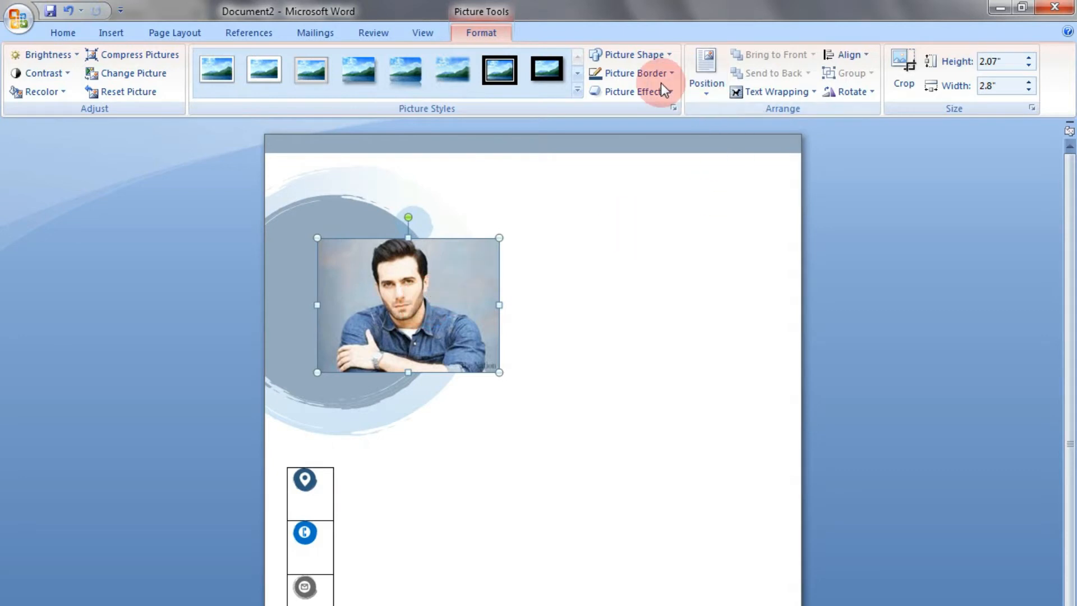
Change the photo's shape to an oval and apply a 10 Point soft edges effect
{"action": "left_click", "coordinate": [652, 53]}
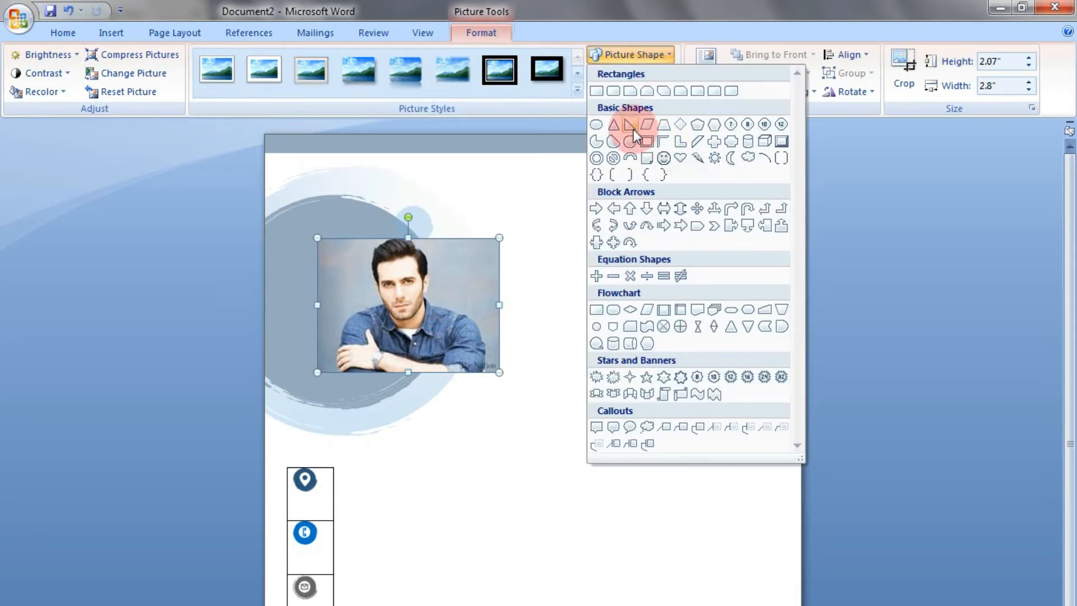
{"action": "left_click", "coordinate": [601, 122]}
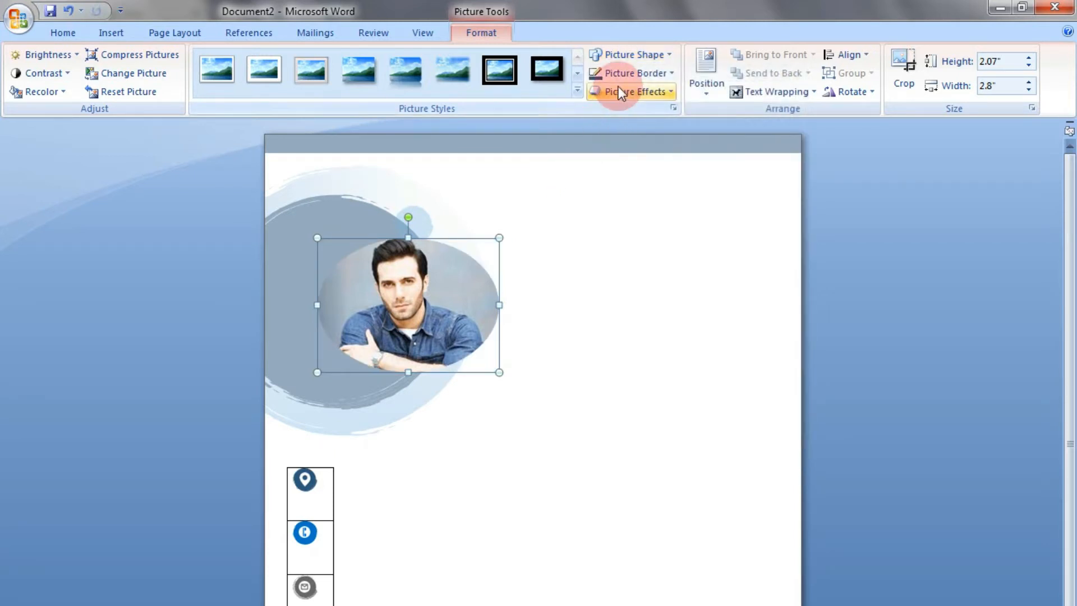
{"action": "left_click", "coordinate": [632, 93]}
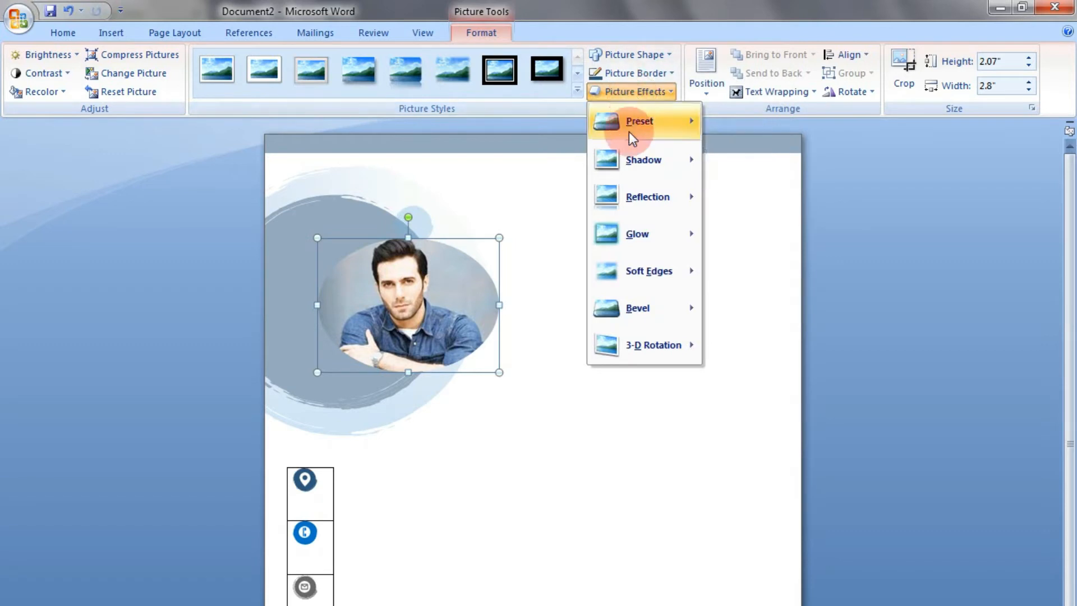
{"action": "mouse_move", "coordinate": [626, 273]}
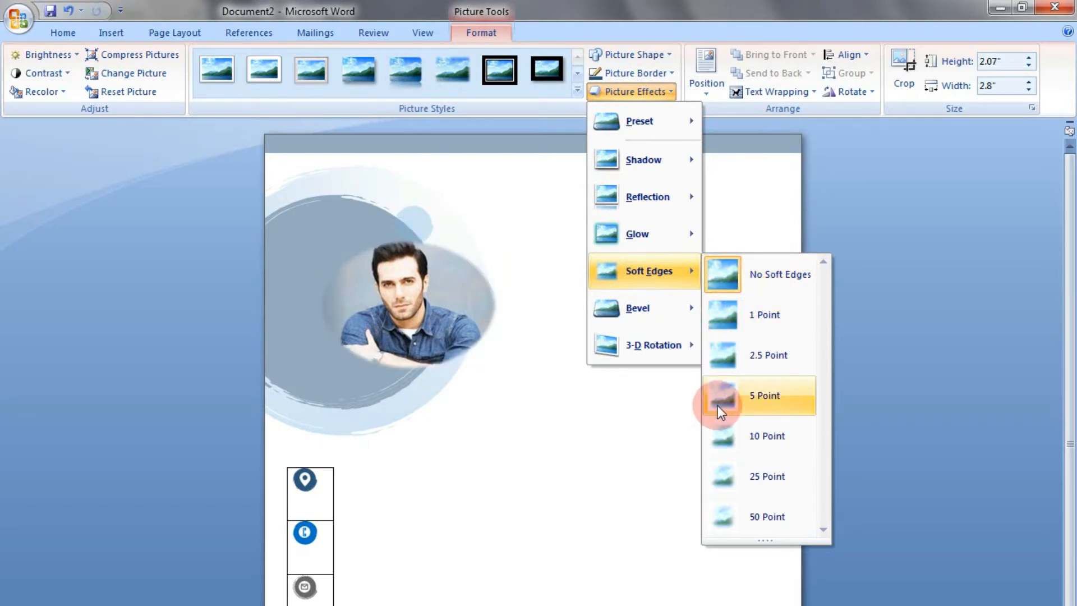
{"action": "left_click", "coordinate": [720, 443]}
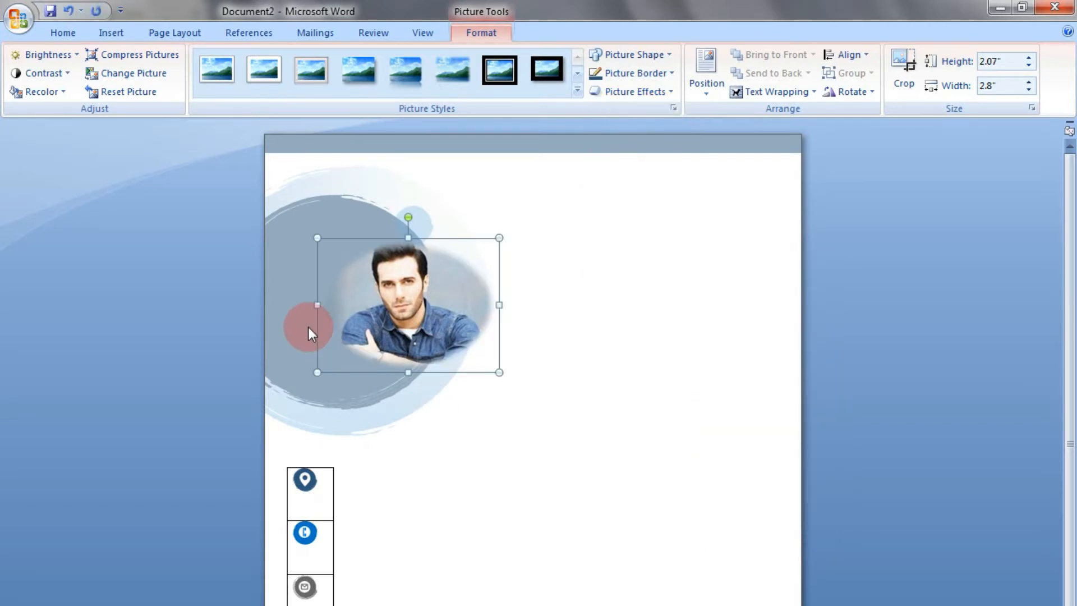
Stretch the photo to about 2.6" high, set its text wrapping to Behind Text, and fit it over the dark inner circle
{"action": "left_click_drag", "start_coordinate": [402, 371], "coordinate": [402, 407]}
{"action": "left_click_drag", "start_coordinate": [447, 341], "coordinate": [348, 315]}
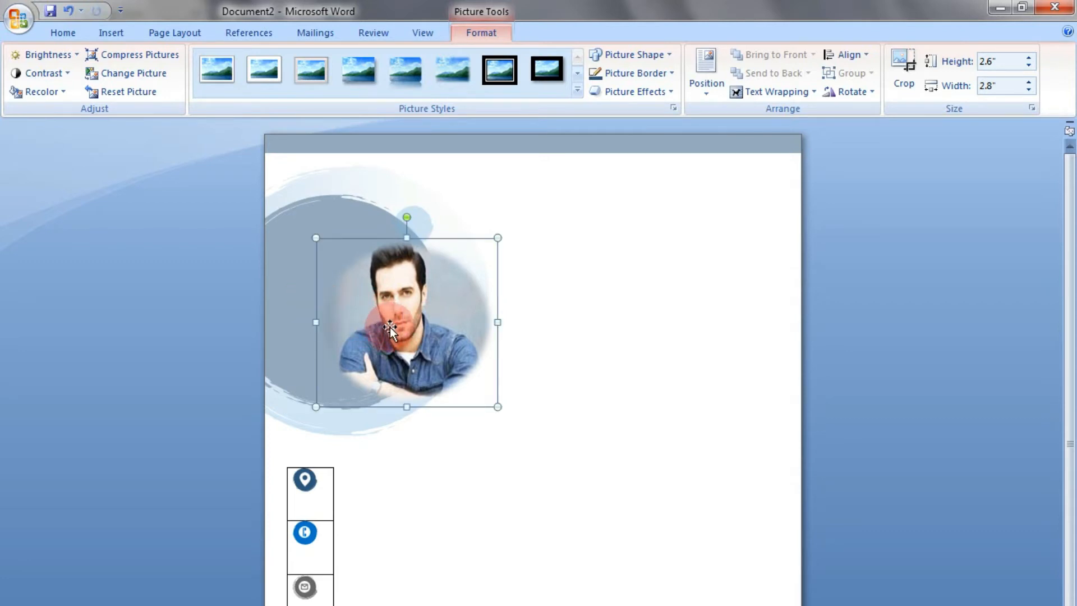
{"action": "left_click", "coordinate": [780, 89]}
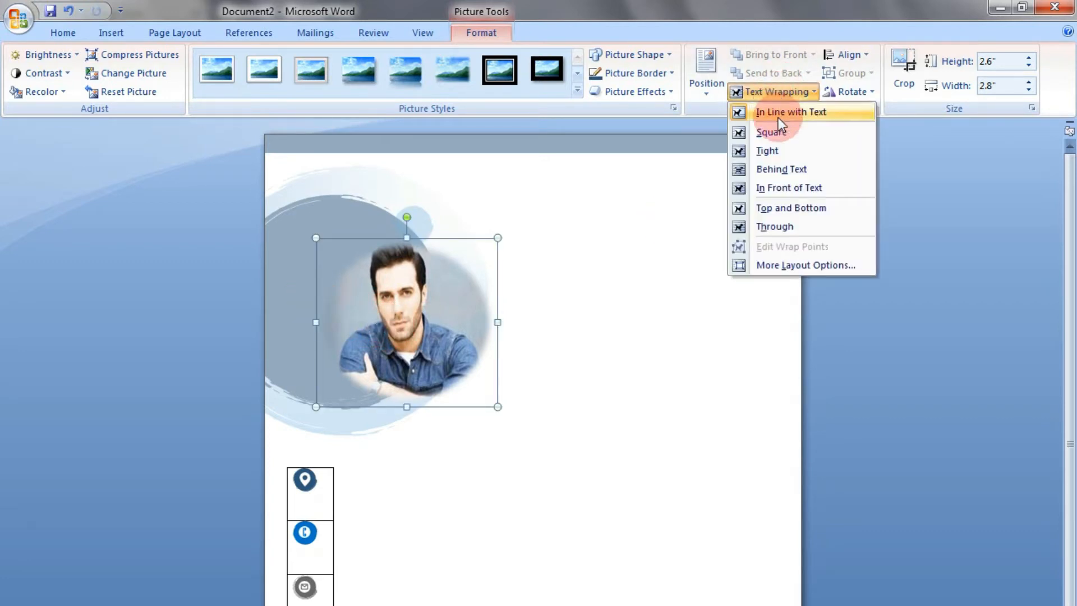
{"action": "left_click", "coordinate": [777, 165]}
{"action": "left_click_drag", "start_coordinate": [396, 346], "coordinate": [333, 327]}
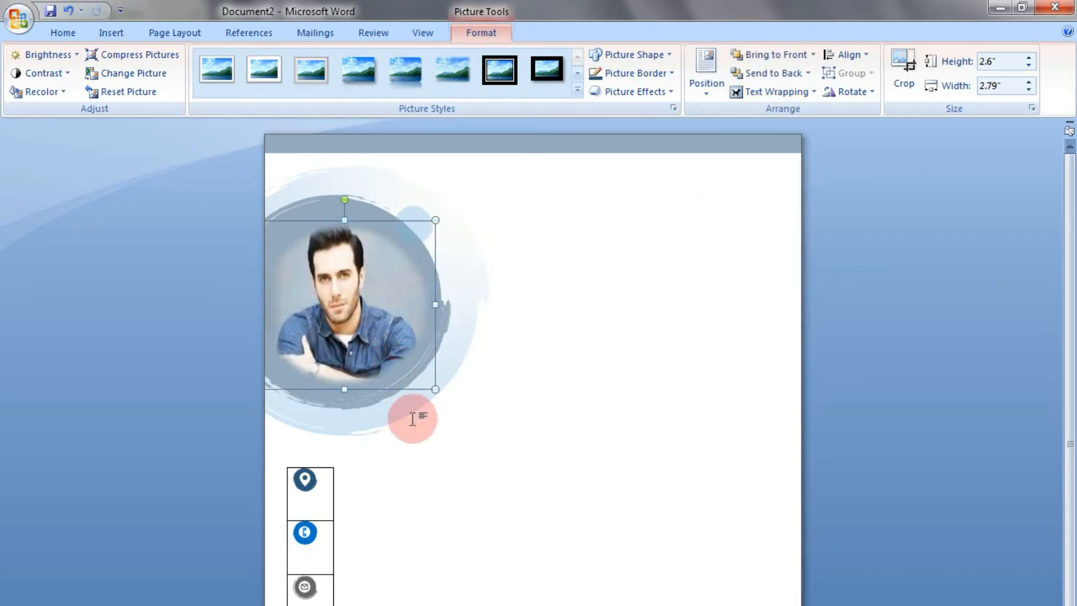
{"action": "left_click", "coordinate": [560, 466]}
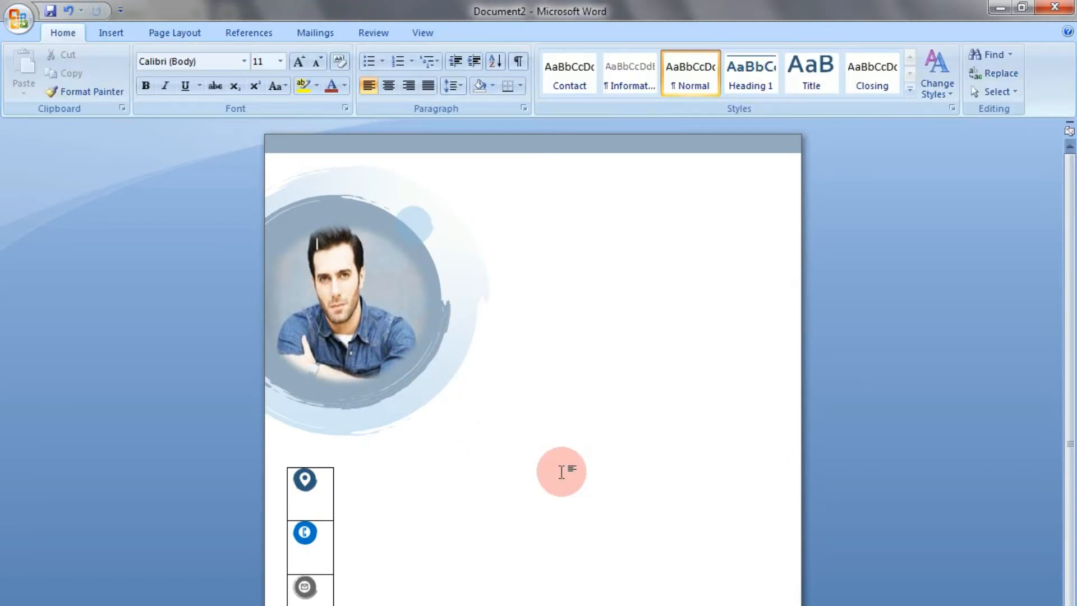
{"action": "scroll", "coordinate": [504, 386], "scroll_direction": "down", "scroll_amount": 2}
{"action": "scroll", "coordinate": [505, 386], "scroll_direction": "up", "scroll_amount": 2}
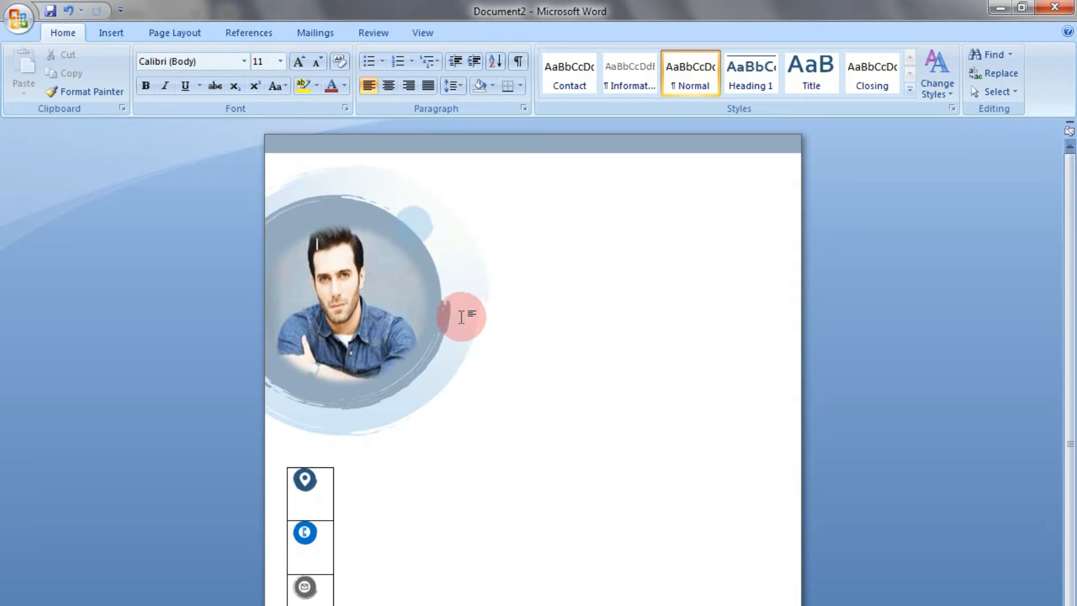
Draw a text box about 1.18" high by 3.18" wide beside the circle graphic and enter the person's first name
{"action": "left_click", "coordinate": [112, 32]}
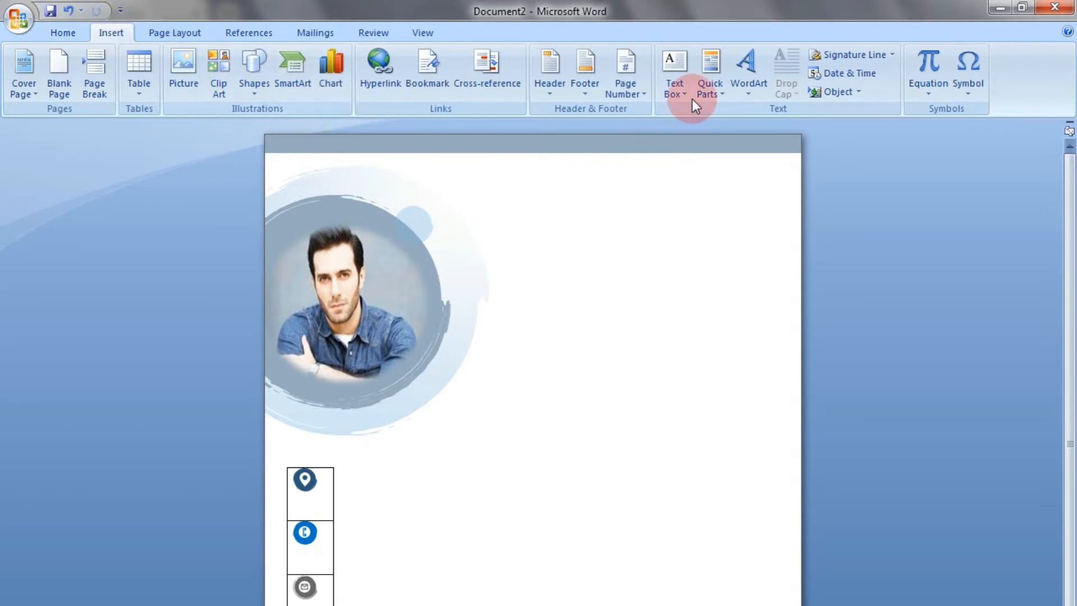
{"action": "left_click", "coordinate": [676, 93]}
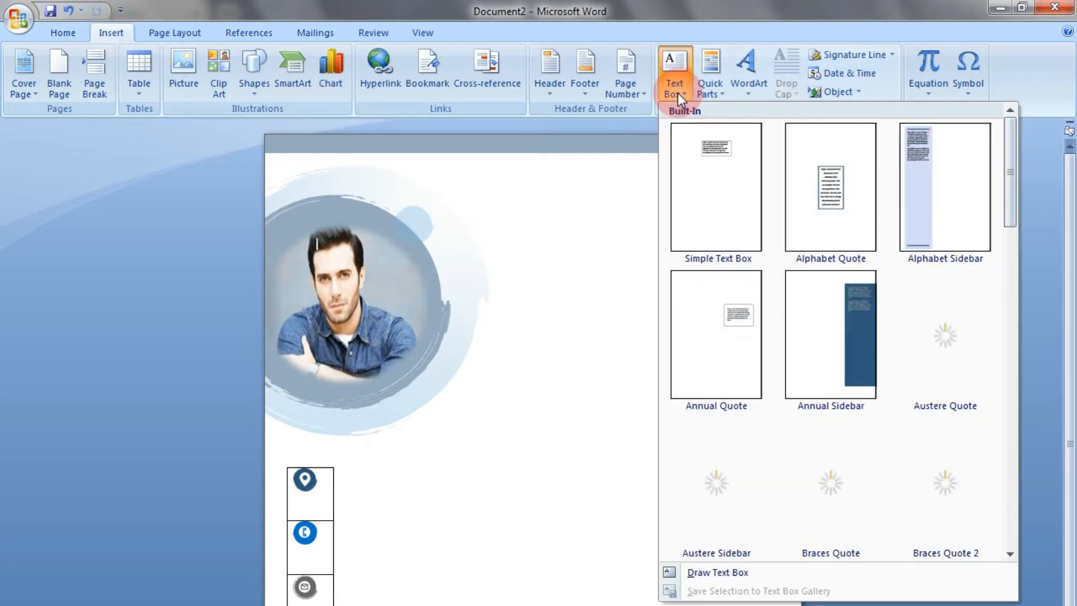
{"action": "left_click", "coordinate": [717, 571]}
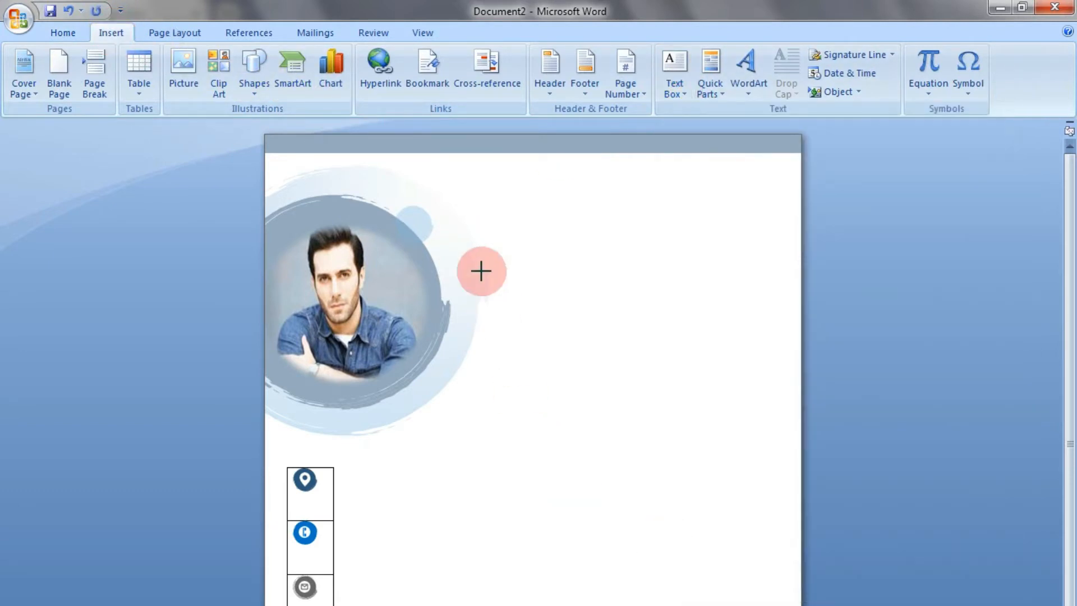
{"action": "left_click_drag", "start_coordinate": [470, 243], "coordinate": [676, 318]}
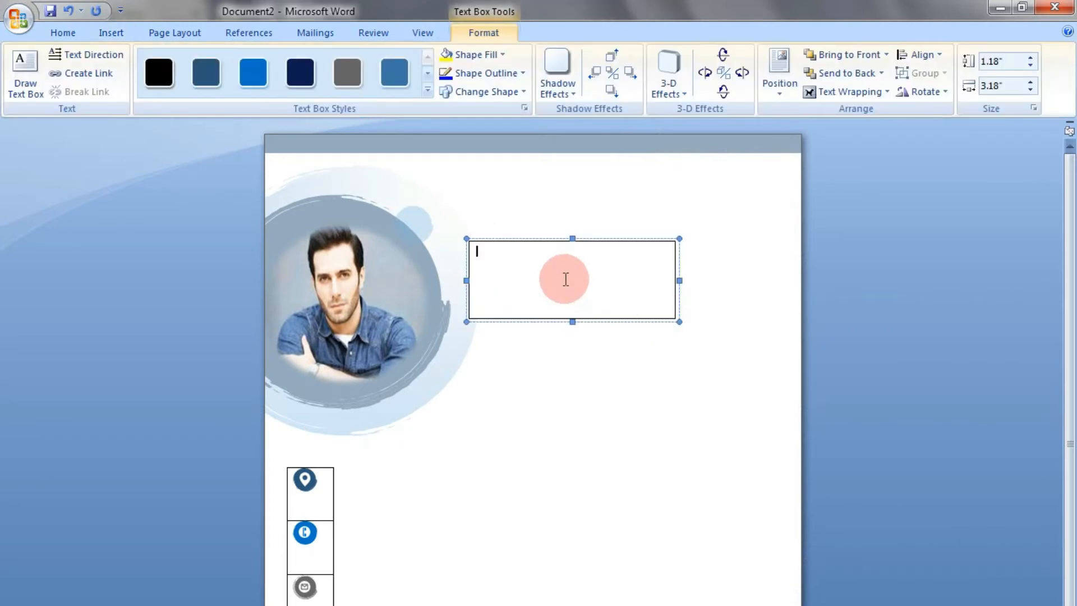
{"action": "type", "text": "Mike"}
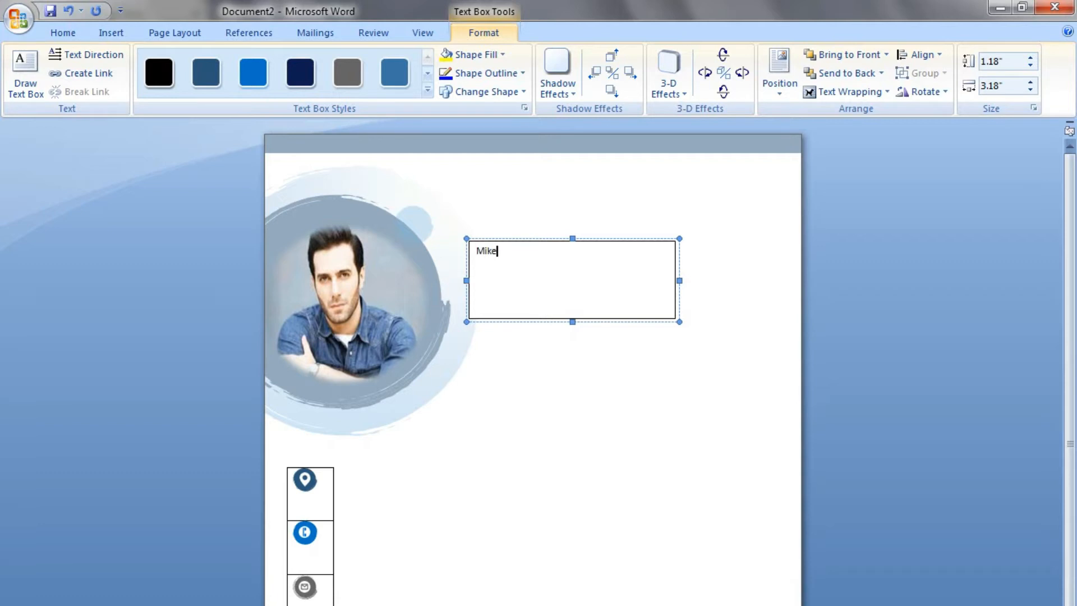
Enlarge the name in the text box to size 51 and set its font to Elephant
{"action": "key", "text": "ctrl+a"}
{"action": "key", "text": "ctrl+shift+period"}
{"action": "key", "text": "ctrl+shift+period"}
{"action": "key", "text": "ctrl+shift+period"}
{"action": "key", "text": "ctrl+shift+period"}
{"action": "key", "text": "ctrl+shift+period"}
{"action": "key", "text": "ctrl+shift+period"}
{"action": "key", "text": "ctrl+shift+period"}
{"action": "key", "text": "ctrl+shift+period"}
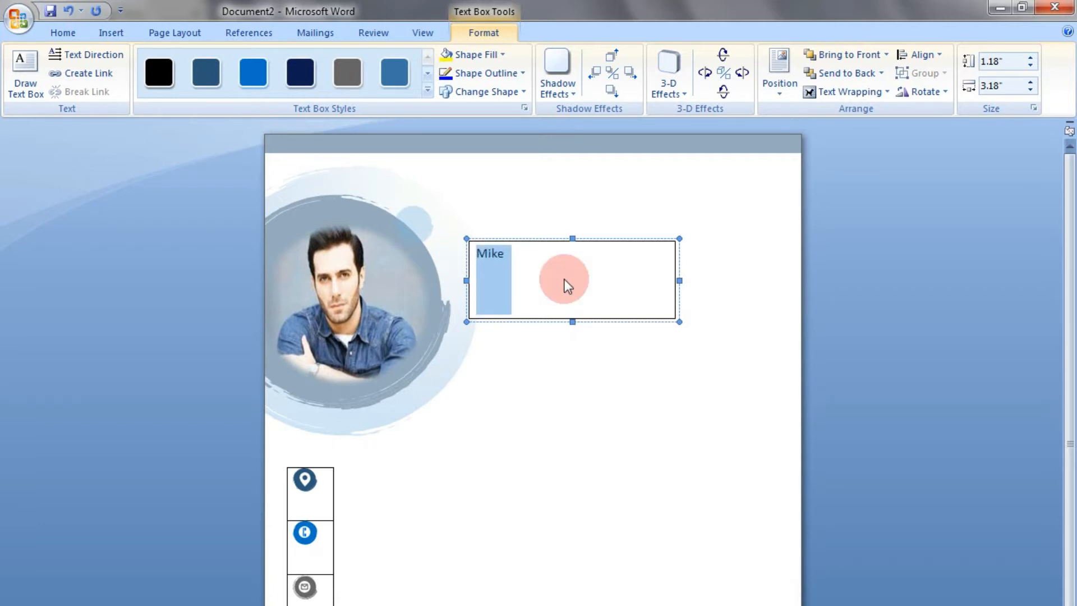
{"action": "key", "text": "ctrl+shift+period"}
{"action": "key", "text": "ctrl+shift+period"}
{"action": "key", "text": "ctrl+shift+period"}
{"action": "key", "text": "ctrl+shift+period"}
{"action": "key", "text": "ctrl+shift+period"}
{"action": "key", "text": "ctrl+shift+period"}
{"action": "key", "text": "ctrl+shift+period"}
{"action": "key", "text": "ctrl+shift+period"}
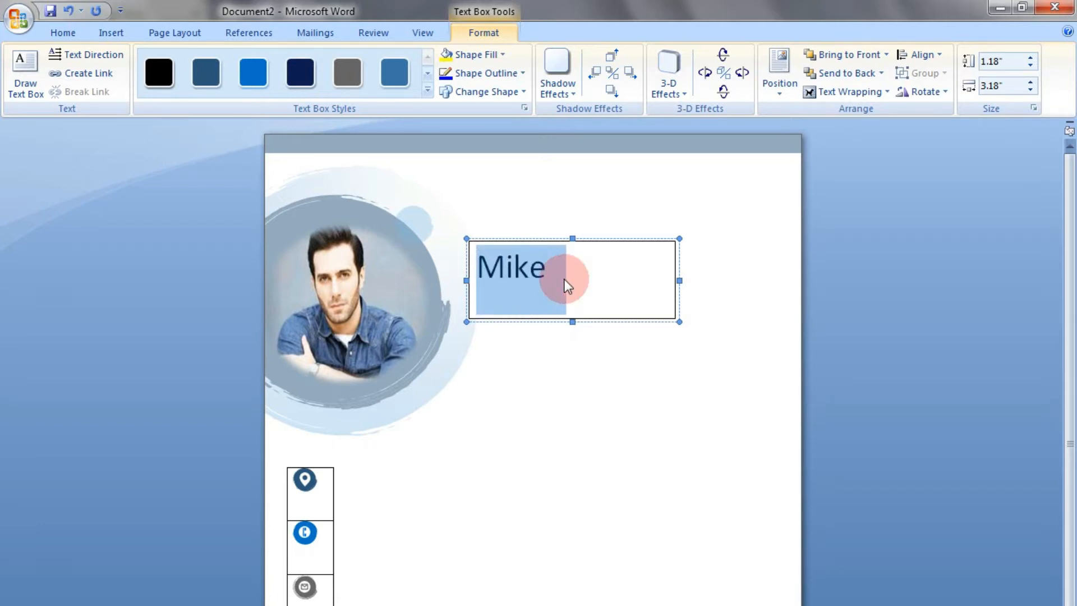
{"action": "key", "text": "ctrl+shift+period"}
{"action": "key", "text": "ctrl+shift+period"}
{"action": "key", "text": "ctrl+shift+period"}
{"action": "key", "text": "ctrl+shift+period"}
{"action": "key", "text": "ctrl+shift+period"}
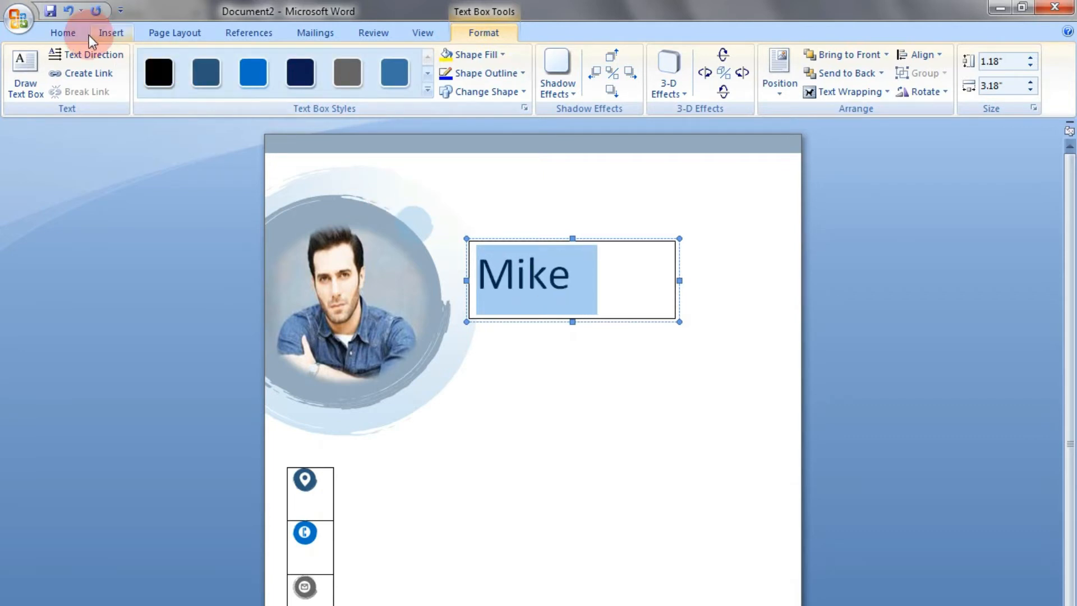
{"action": "left_click", "coordinate": [72, 35]}
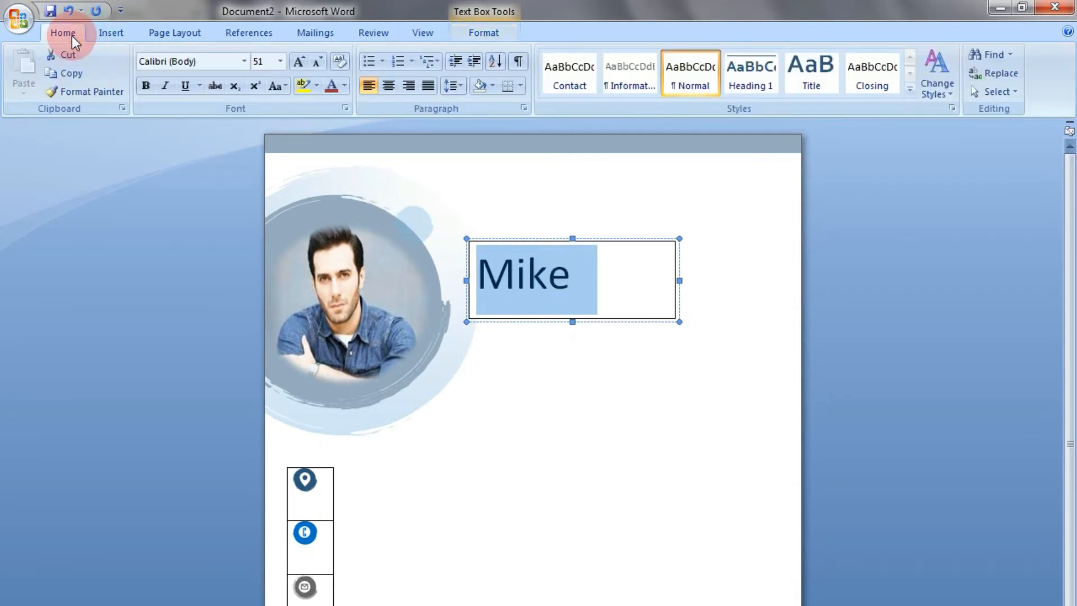
{"action": "left_click", "coordinate": [243, 61]}
{"action": "left_click", "coordinate": [213, 156]}
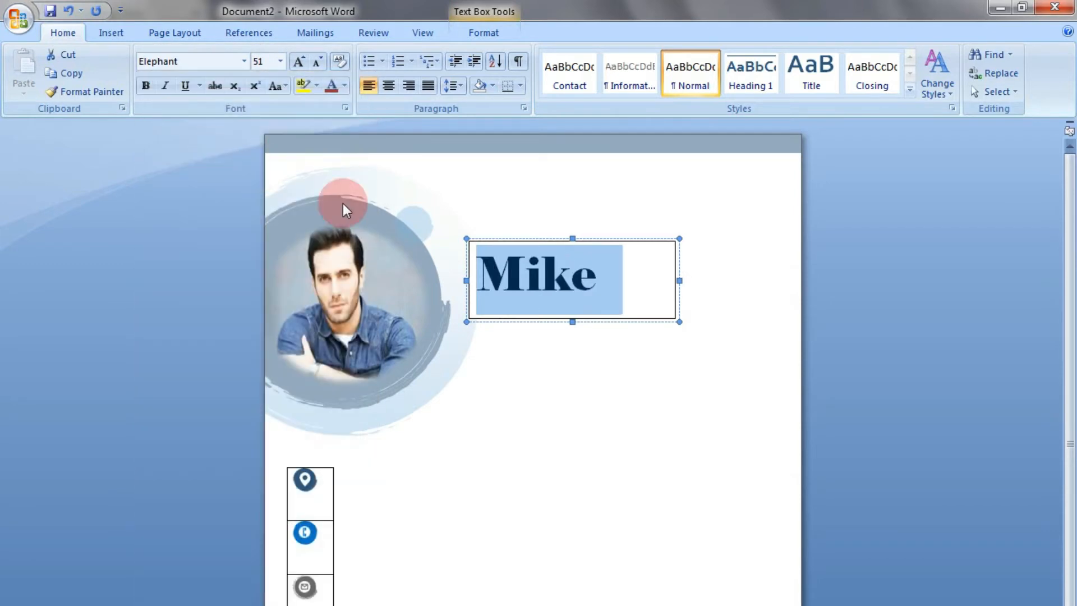
Remove the outline and the fill from the name text box
{"action": "left_click", "coordinate": [636, 318]}
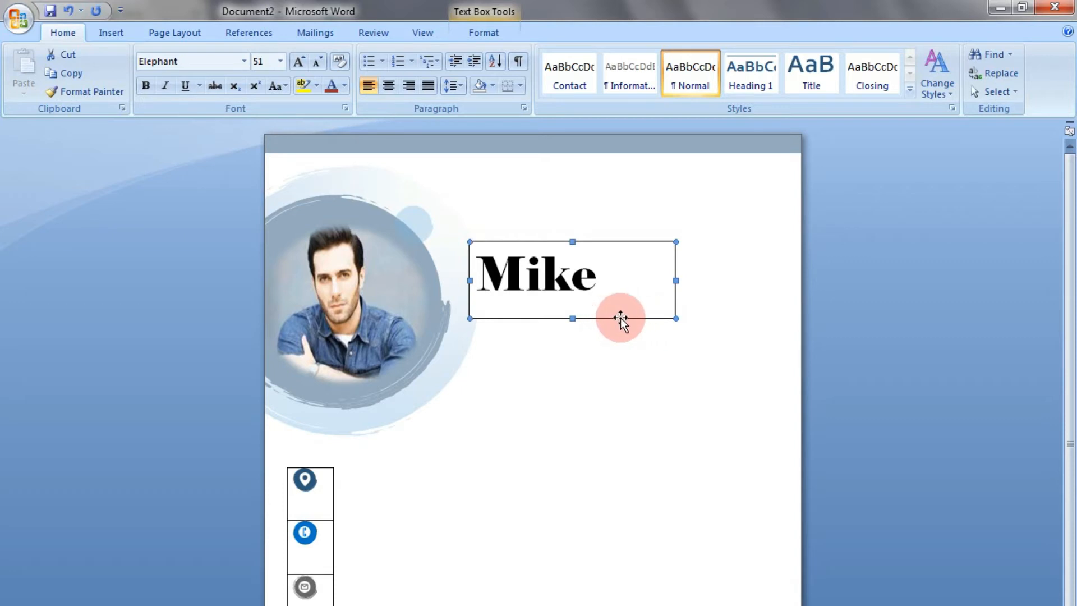
{"action": "double_click", "coordinate": [620, 318]}
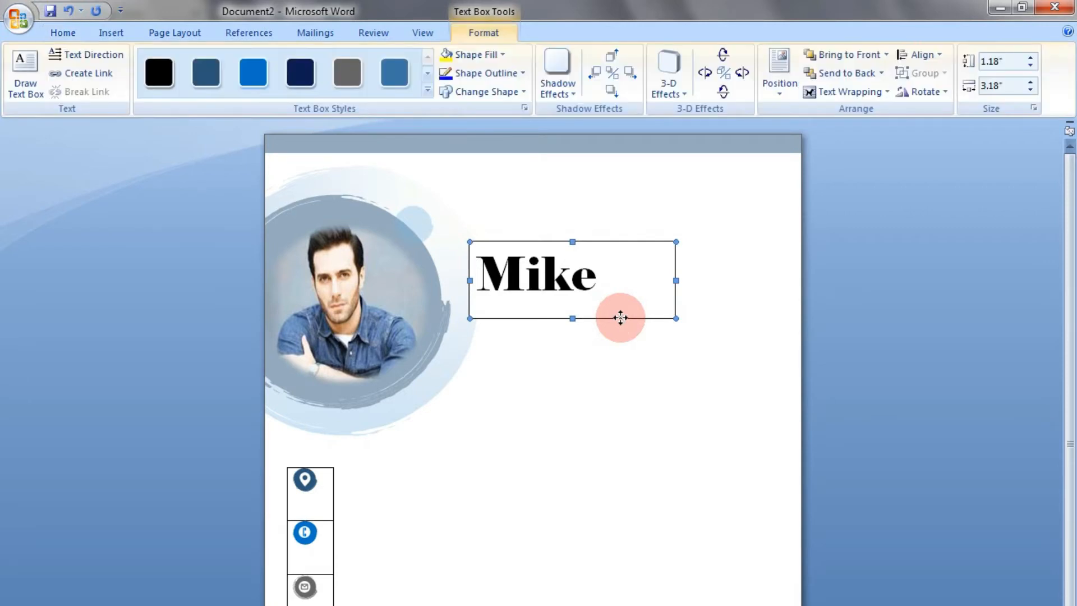
{"action": "left_click", "coordinate": [500, 76]}
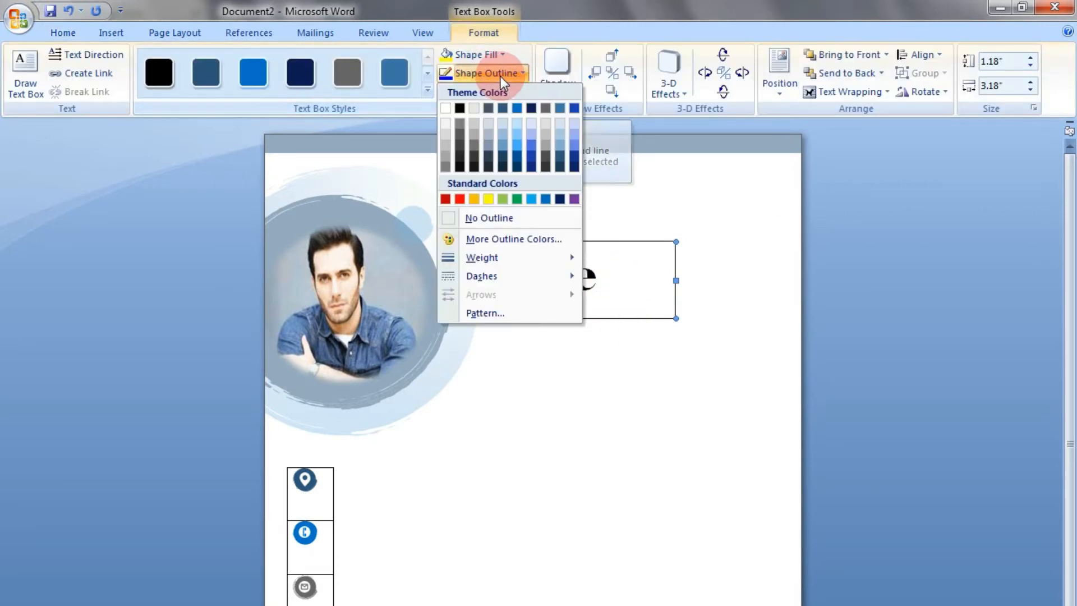
{"action": "left_click", "coordinate": [500, 220]}
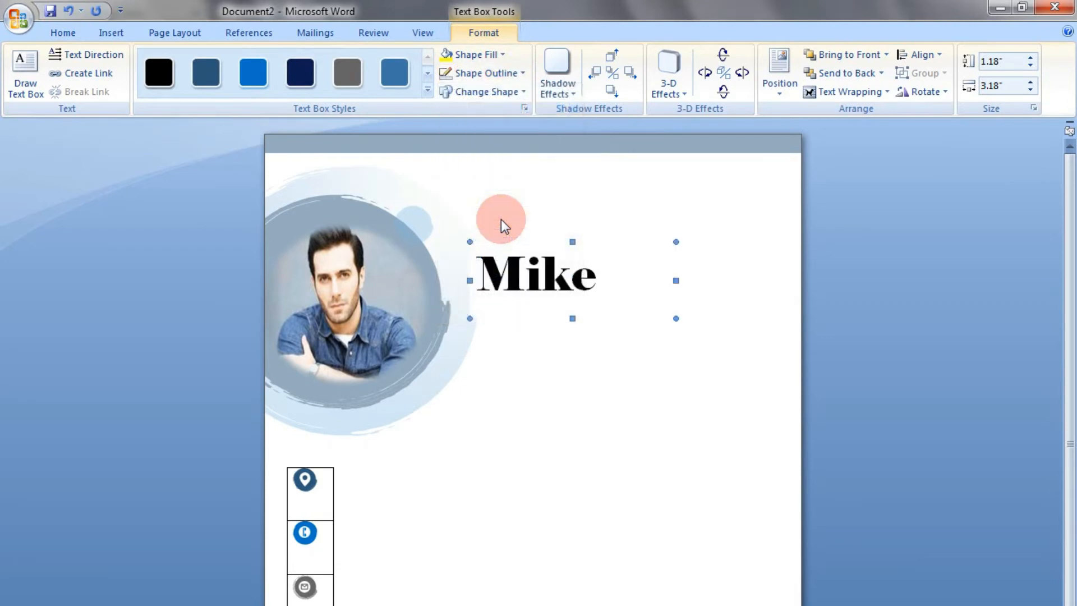
{"action": "left_click", "coordinate": [482, 53]}
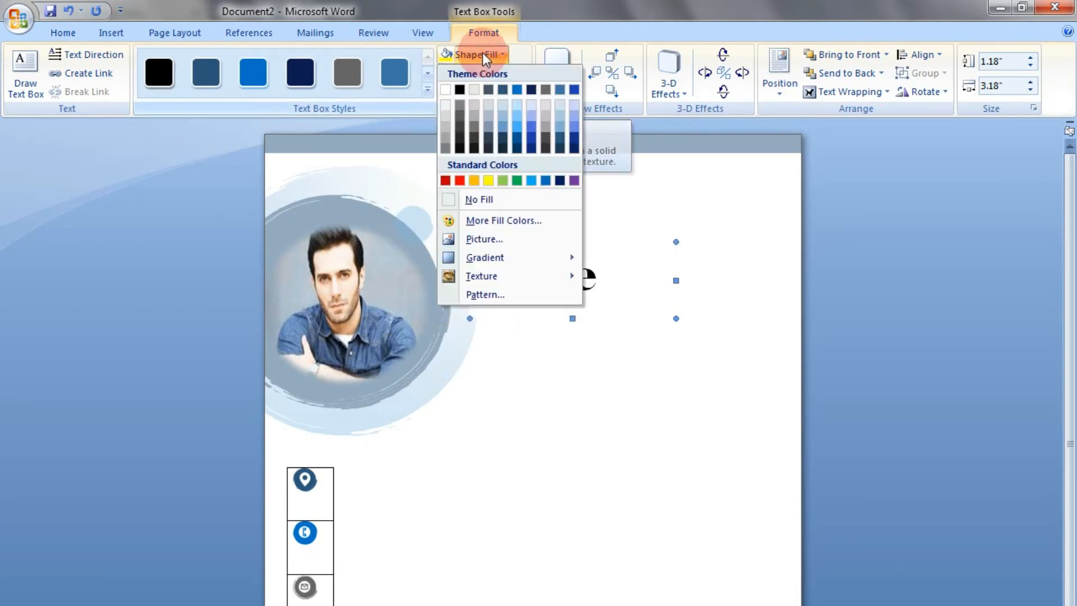
{"action": "left_click", "coordinate": [480, 201]}
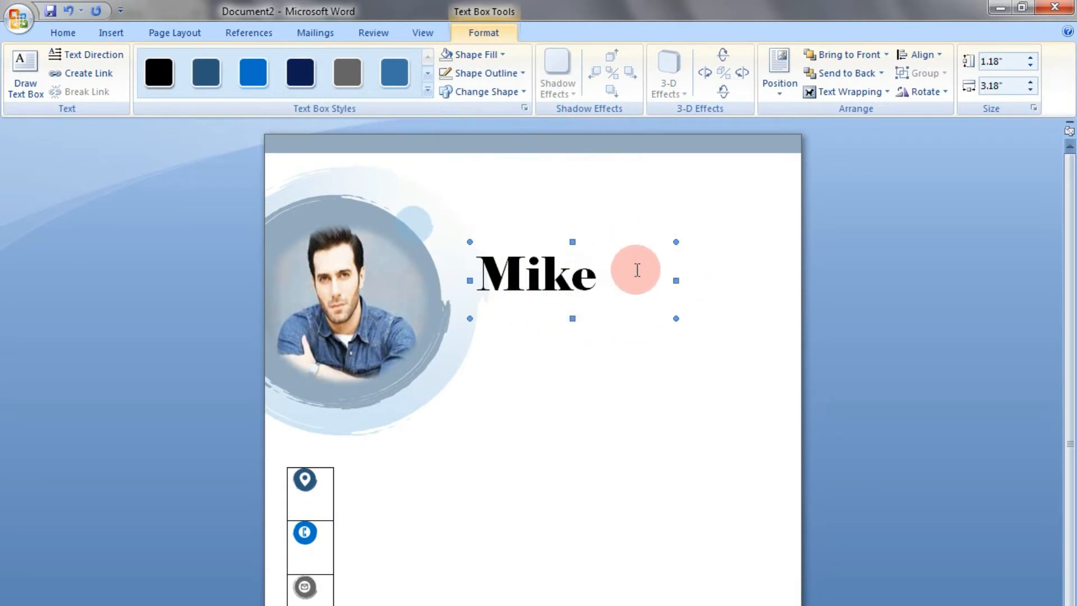
Set the name text box's wrapping to Behind Text and nudge it slightly up and closer to the photo circle
{"action": "left_click_drag", "start_coordinate": [590, 317], "coordinate": [591, 298]}
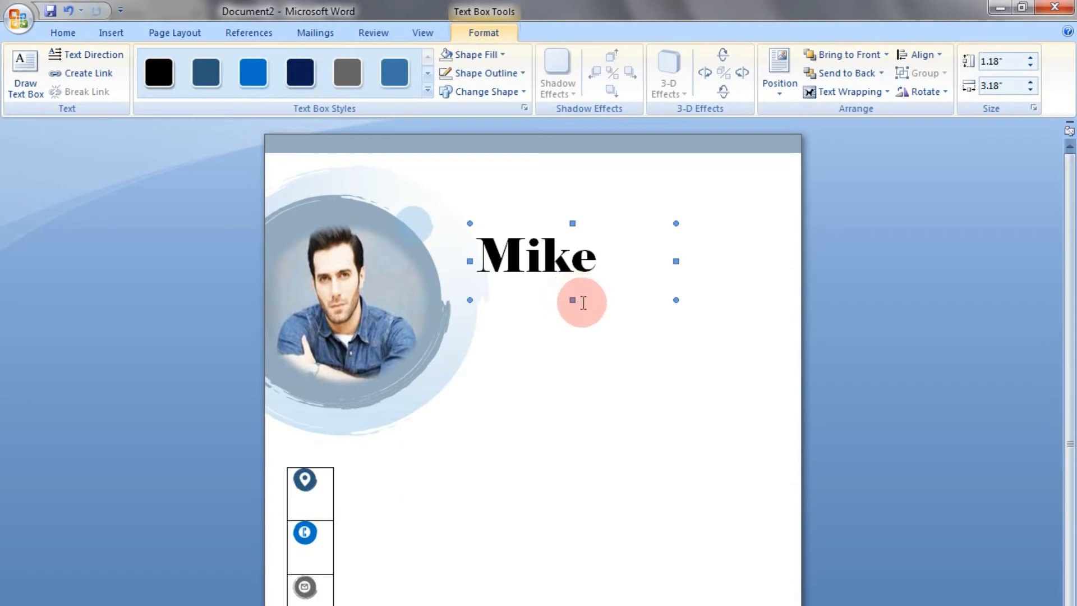
{"action": "left_click", "coordinate": [856, 96]}
{"action": "left_click", "coordinate": [854, 168]}
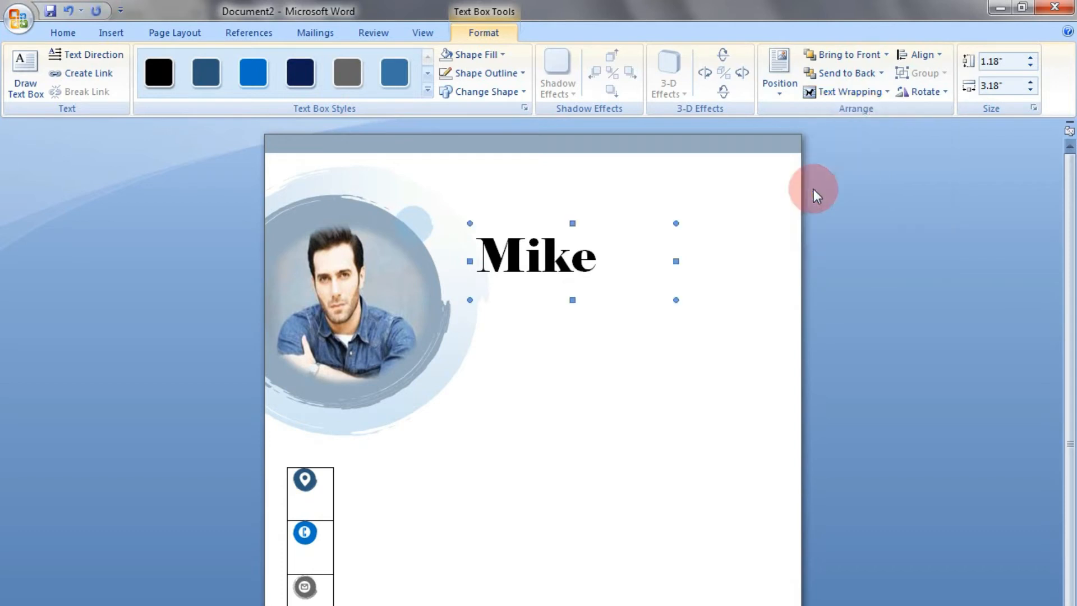
{"action": "key", "text": "Down"}
{"action": "key", "text": "Down"}
{"action": "key", "text": "Down"}
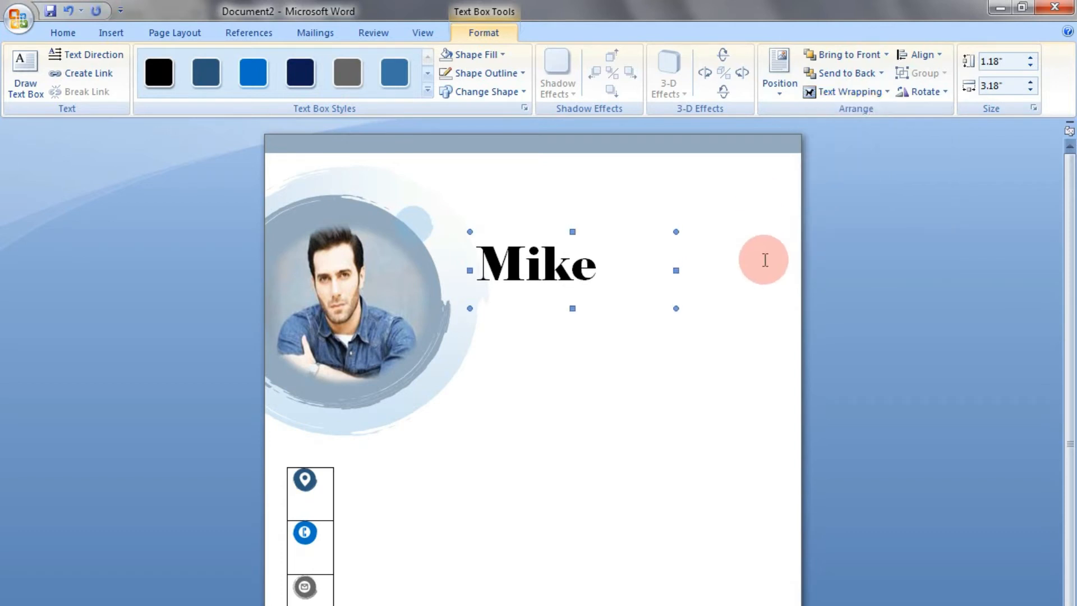
{"action": "key", "text": "Down"}
{"action": "key", "text": "Down"}
{"action": "key", "text": "Down"}
{"action": "key", "text": "Left"}
{"action": "key", "text": "Left"}
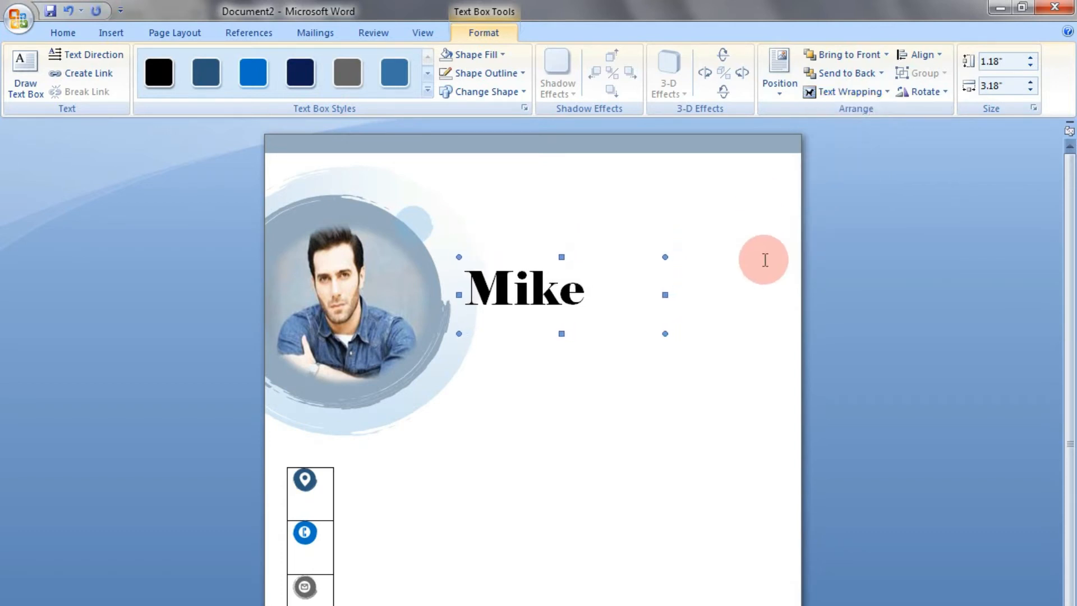
{"action": "key", "text": "Up"}
{"action": "key", "text": "Up"}
{"action": "key", "text": "Left"}
{"action": "key", "text": "Up"}
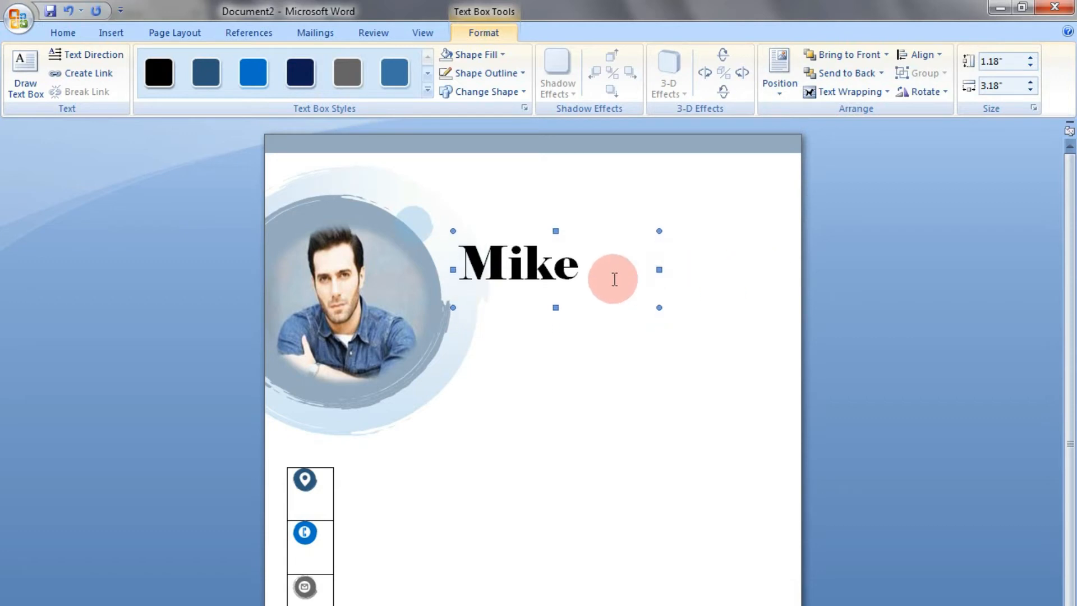
Recolor the name in the heading text box with a darker shade of the theme's bright blue
{"action": "left_click_drag", "start_coordinate": [615, 279], "coordinate": [445, 259]}
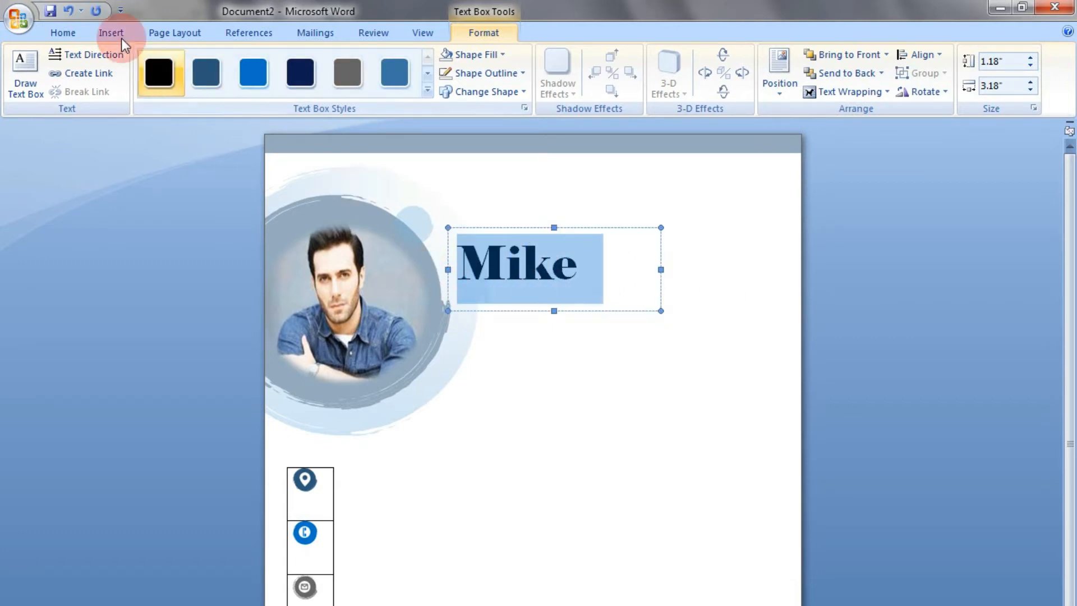
{"action": "left_click", "coordinate": [78, 30]}
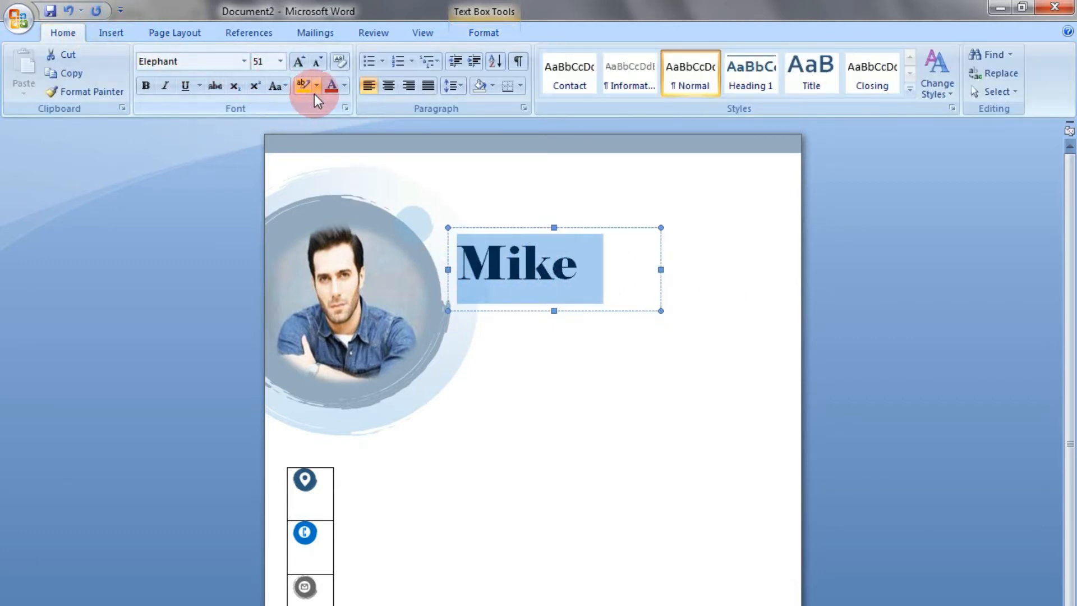
{"action": "left_click", "coordinate": [345, 88]}
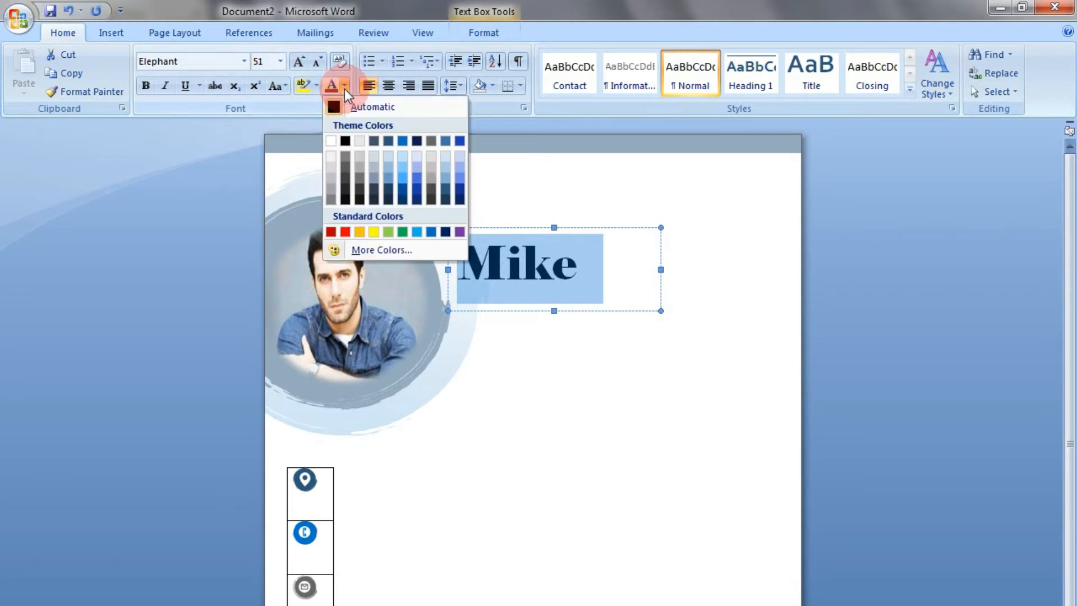
{"action": "left_click", "coordinate": [401, 191]}
{"action": "left_click", "coordinate": [628, 313]}
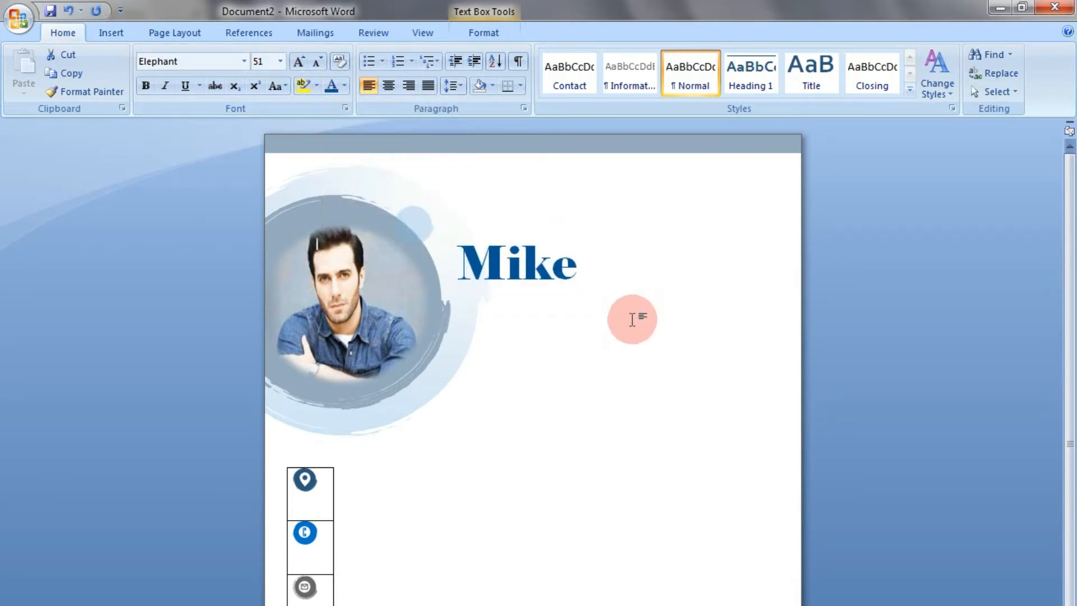
Draw a text box about 3.19" high by 5.7" wide below the name, beside the photo circle
{"action": "scroll", "coordinate": [609, 281], "scroll_direction": "down", "scroll_amount": 2}
{"action": "scroll", "coordinate": [609, 280], "scroll_direction": "up", "scroll_amount": 2}
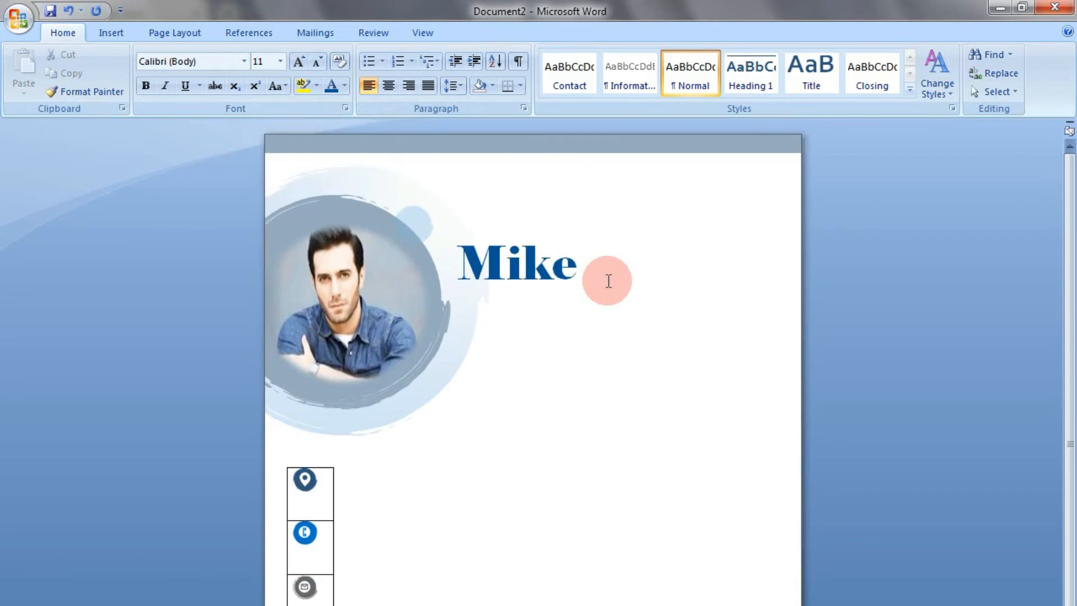
{"action": "scroll", "coordinate": [609, 281], "scroll_direction": "down", "scroll_amount": 2}
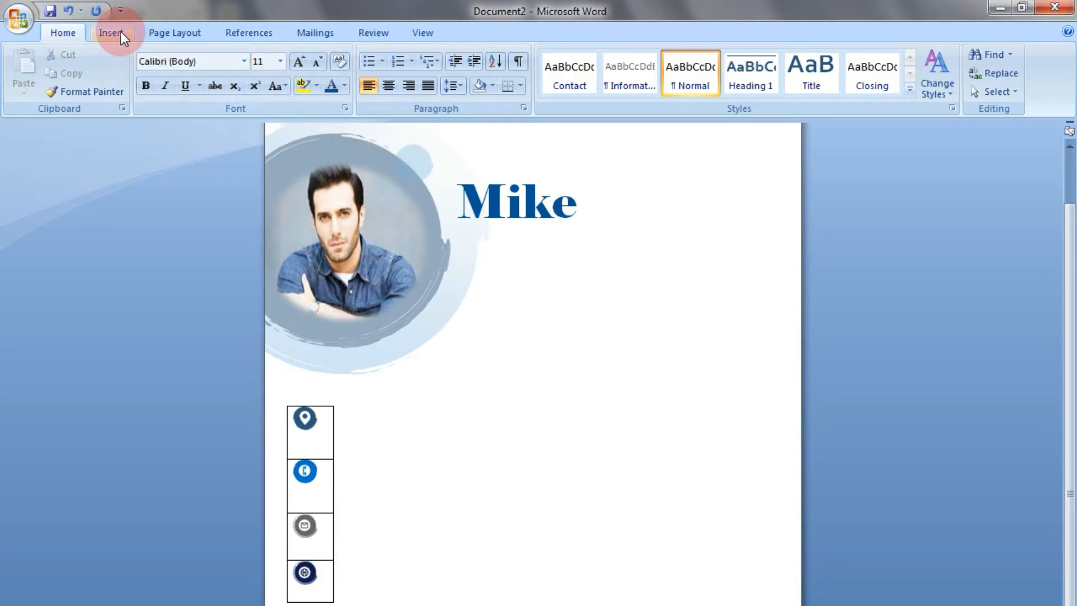
{"action": "left_click", "coordinate": [102, 32]}
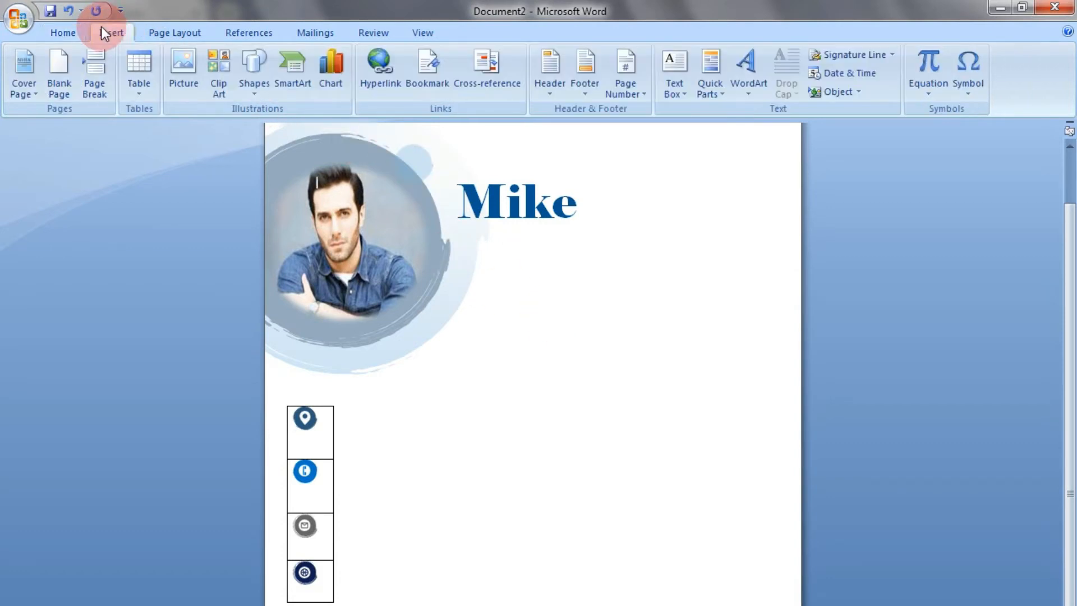
{"action": "left_click", "coordinate": [672, 92]}
{"action": "left_click", "coordinate": [704, 572]}
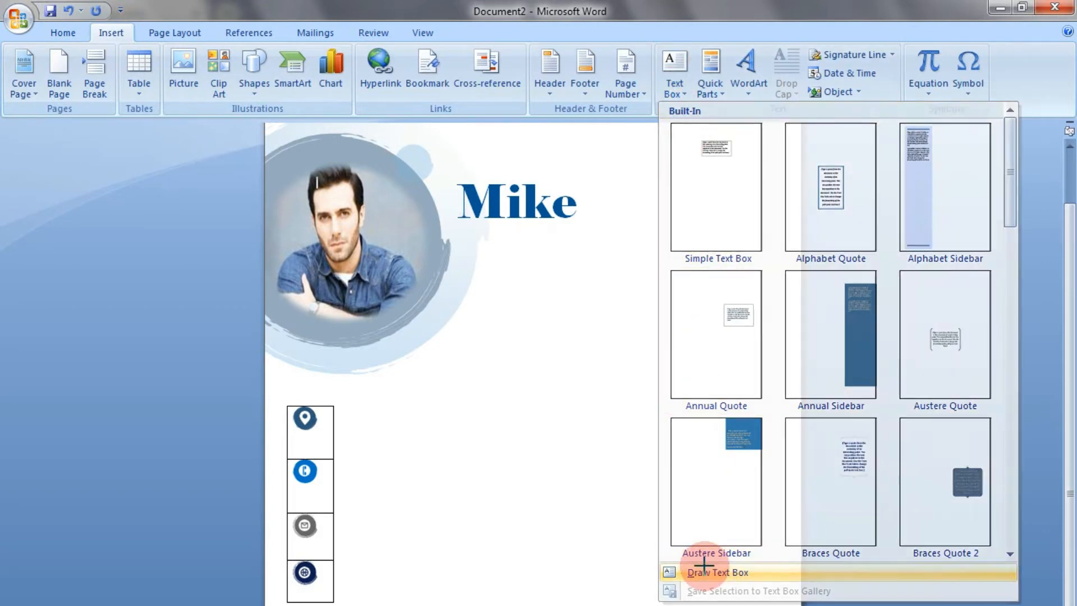
{"action": "left_click_drag", "start_coordinate": [420, 252], "coordinate": [751, 437]}
{"action": "left_click_drag", "start_coordinate": [796, 461], "coordinate": [792, 462]}
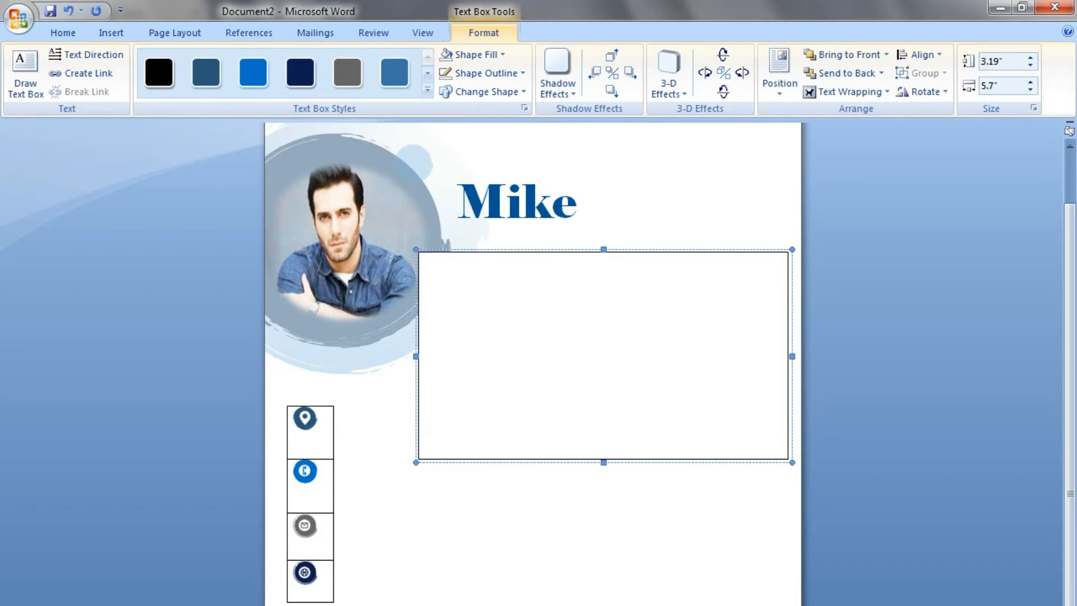
Paste the copied profile summary into the new text box and shorten the box to about 1.36" high
{"action": "left_click", "coordinate": [498, 326]}
{"action": "type", "text": "Expert at managing multi-asset portfolio accounts, making investment recommendations, and generating financial market research with strong analytical skills and ability to work under pressure."}
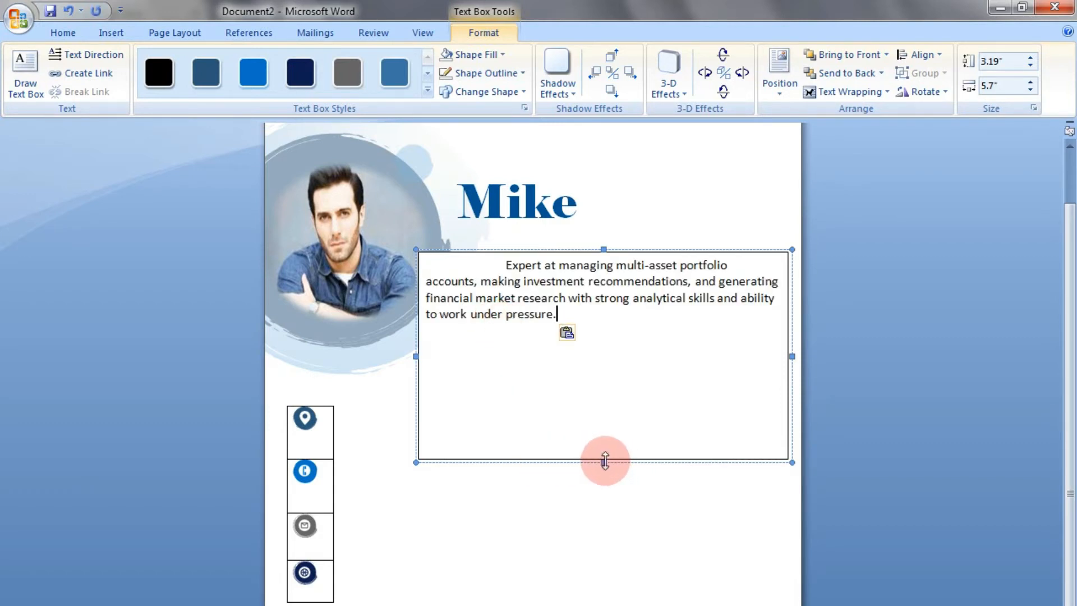
{"action": "left_click_drag", "start_coordinate": [605, 461], "coordinate": [601, 341]}
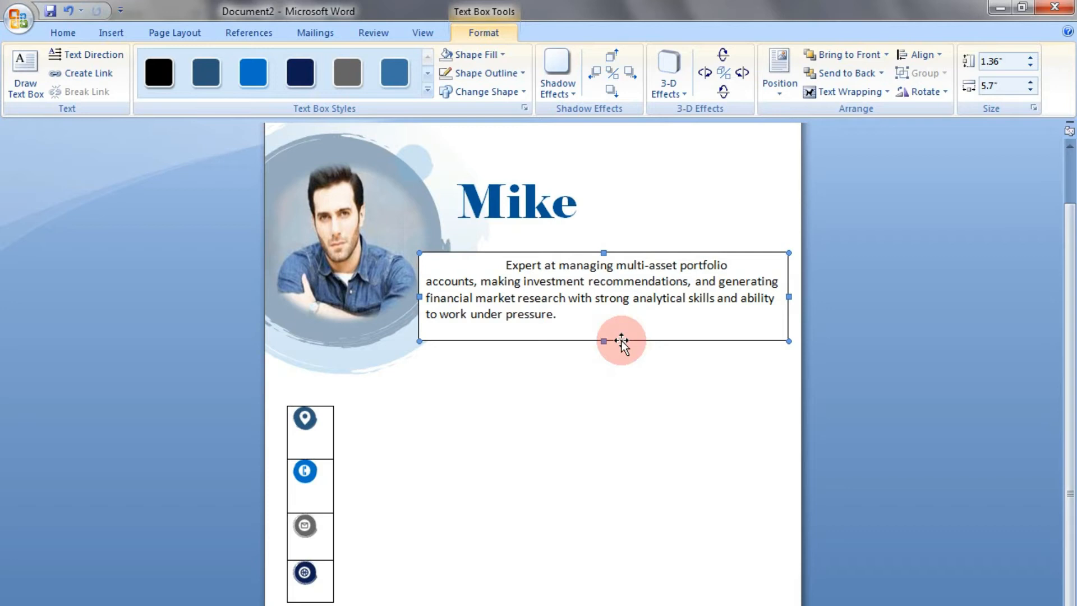
Remove the outline and the fill from the profile summary text box
{"action": "left_click", "coordinate": [496, 74]}
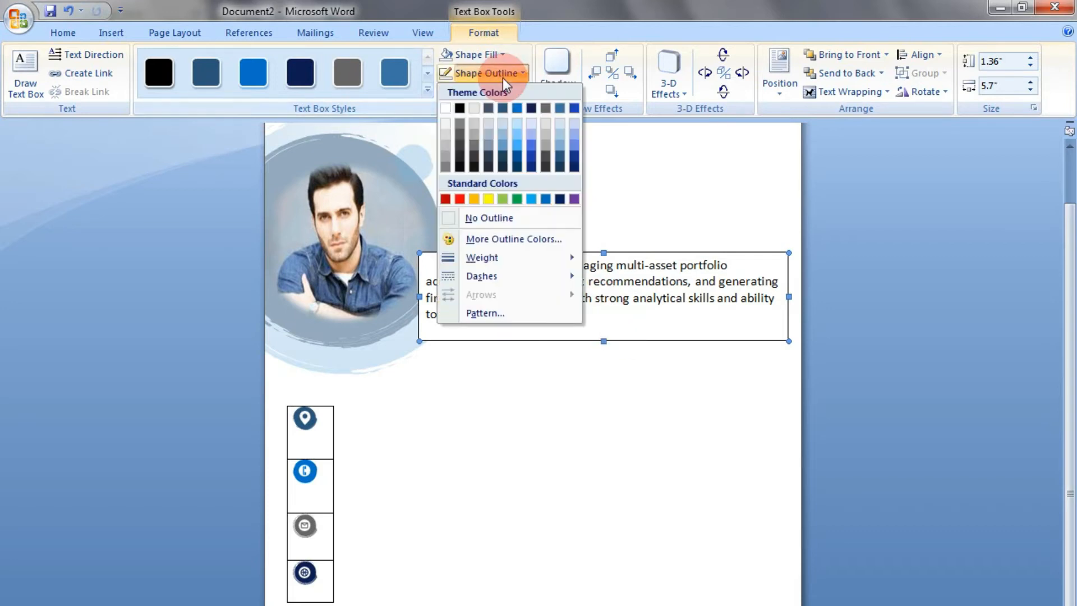
{"action": "left_click", "coordinate": [492, 214]}
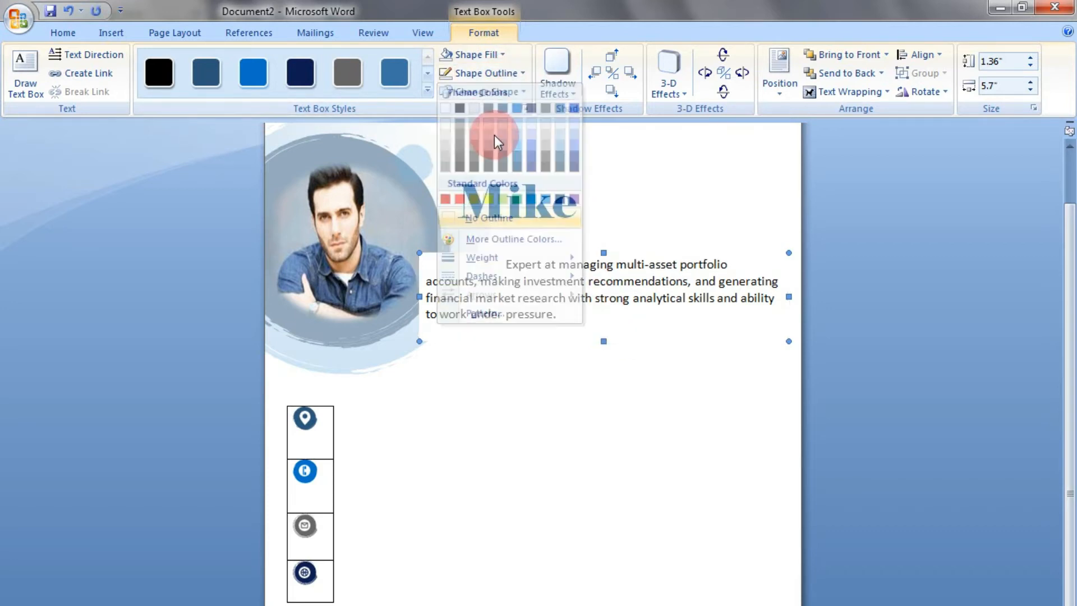
{"action": "left_click", "coordinate": [500, 55]}
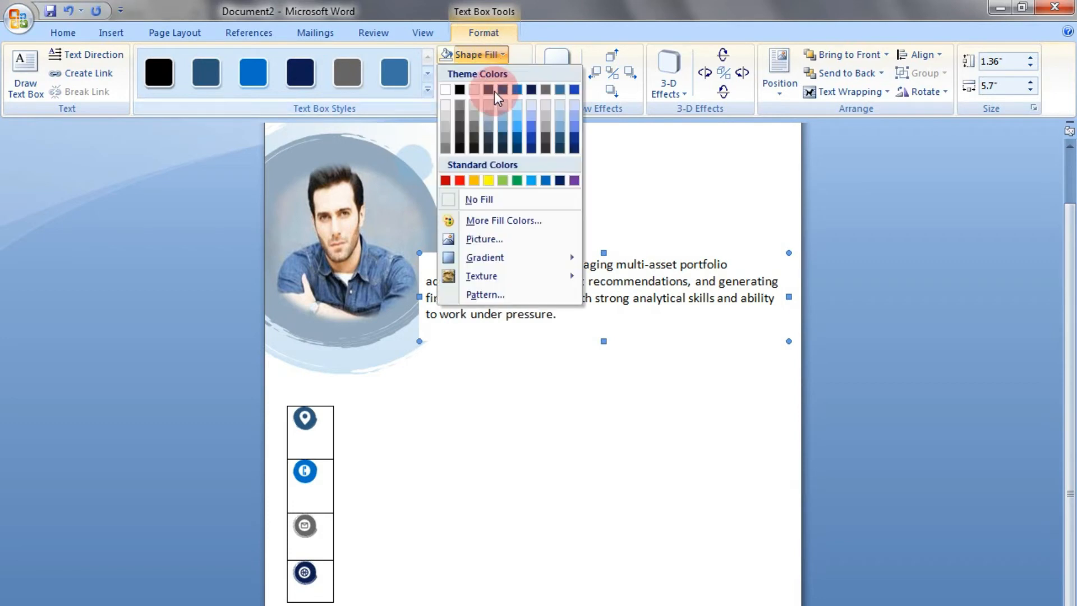
{"action": "left_click", "coordinate": [486, 197]}
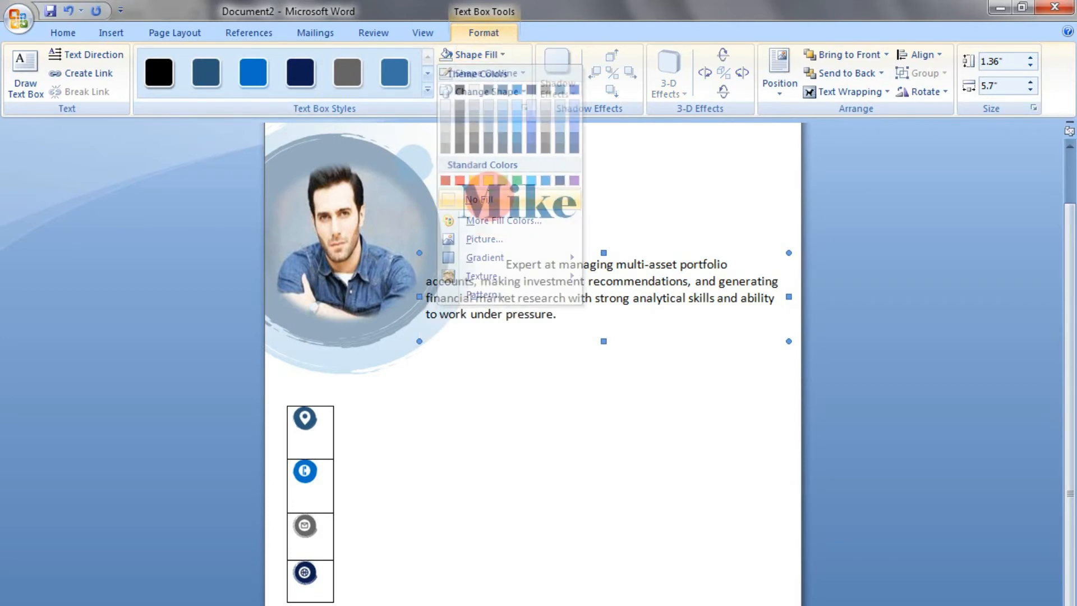
Change the summary text box's text wrapping and nudge it up under the name and rightward, away from the photo
{"action": "left_click", "coordinate": [859, 92]}
{"action": "left_click", "coordinate": [853, 170]}
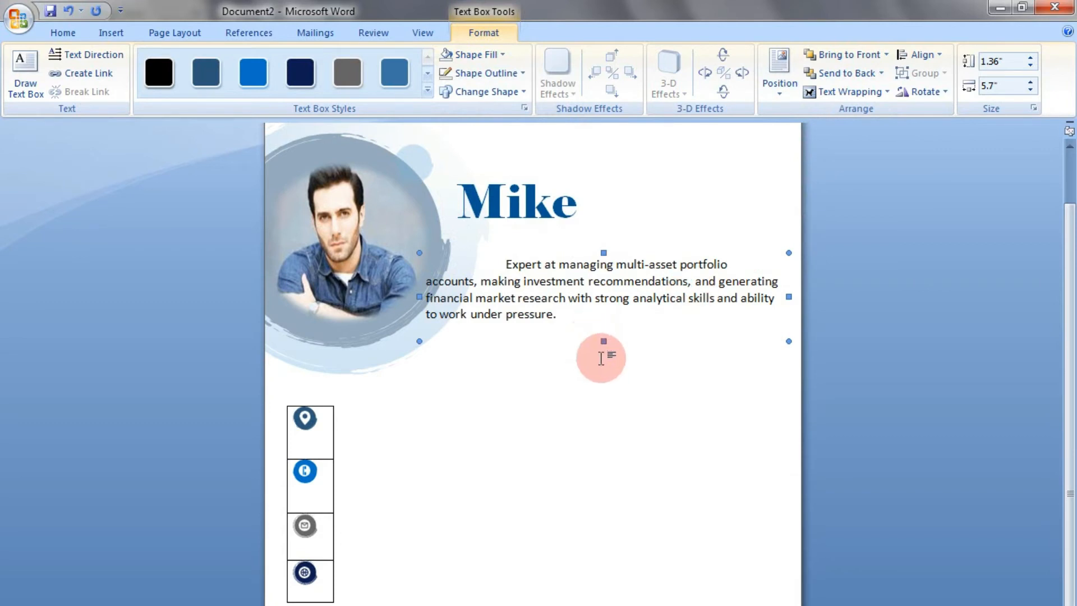
{"action": "key", "text": "ctrl+Up"}
{"action": "key", "text": "ctrl+Up"}
{"action": "key", "text": "ctrl+Up"}
{"action": "key", "text": "ctrl+Up"}
{"action": "key", "text": "ctrl+Up"}
{"action": "key", "text": "ctrl+Up"}
{"action": "key", "text": "ctrl+Up"}
{"action": "key", "text": "ctrl+Up"}
{"action": "key", "text": "ctrl+Up"}
{"action": "key", "text": "ctrl+Up"}
{"action": "key", "text": "ctrl+Up"}
{"action": "key", "text": "ctrl+Up"}
{"action": "key", "text": "ctrl+Up"}
{"action": "key", "text": "ctrl+Up"}
{"action": "key", "text": "ctrl+Up"}
{"action": "key", "text": "ctrl+Up"}
{"action": "key", "text": "ctrl+Up"}
{"action": "key", "text": "ctrl+Up"}
{"action": "key", "text": "ctrl+Up"}
{"action": "key", "text": "ctrl+Up"}
{"action": "key", "text": "ctrl+Up"}
{"action": "key", "text": "ctrl+Right"}
{"action": "key", "text": "ctrl+Right"}
{"action": "key", "text": "ctrl+Right"}
{"action": "key", "text": "ctrl+Right"}
{"action": "key", "text": "ctrl+Right"}
{"action": "key", "text": "ctrl+Right"}
{"action": "key", "text": "ctrl+Right"}
{"action": "key", "text": "ctrl+Right"}
{"action": "key", "text": "ctrl+Right"}
{"action": "key", "text": "ctrl+Right"}
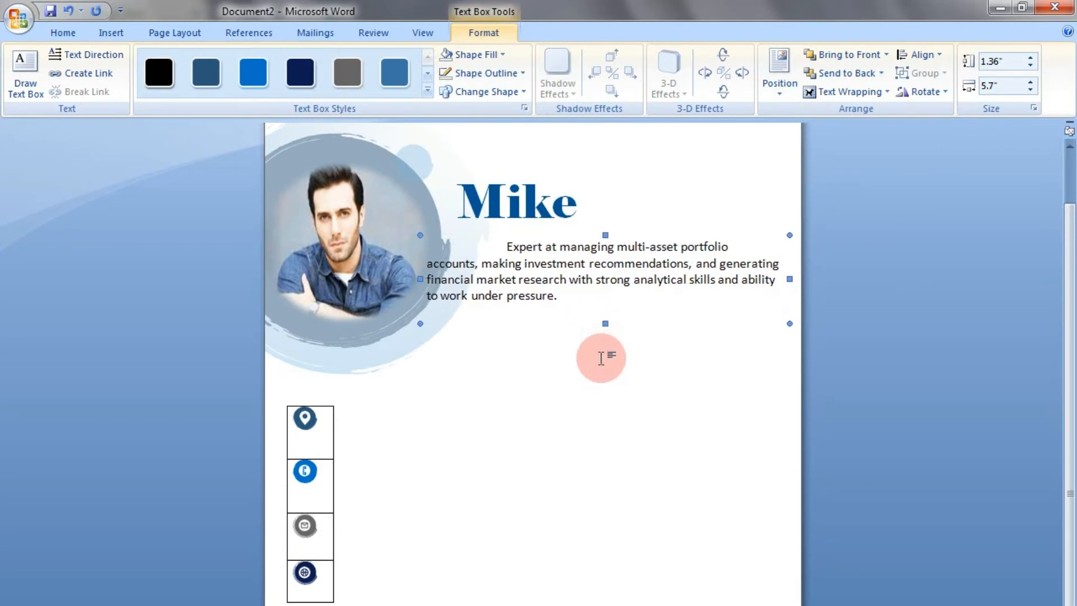
{"action": "key", "text": "ctrl+Right"}
{"action": "key", "text": "ctrl+Right"}
{"action": "key", "text": "ctrl+Right"}
{"action": "key", "text": "ctrl+Right"}
{"action": "key", "text": "ctrl+Right"}
{"action": "key", "text": "ctrl+Right"}
{"action": "key", "text": "ctrl+Right"}
{"action": "key", "text": "ctrl+Right"}
{"action": "key", "text": "ctrl+Right"}
{"action": "key", "text": "ctrl+Right"}
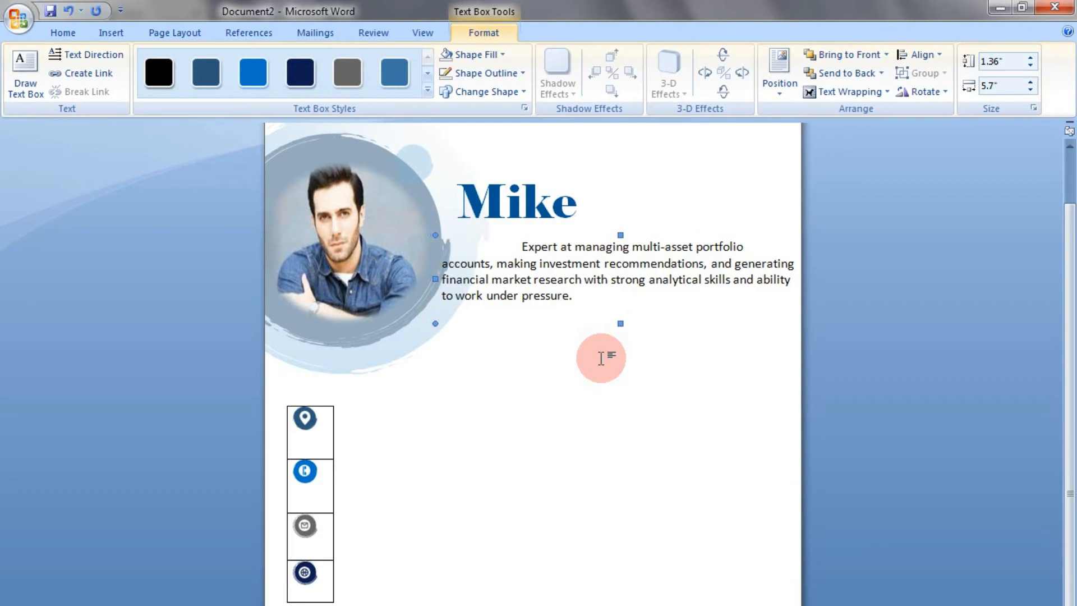
{"action": "key", "text": "ctrl+Up"}
{"action": "key", "text": "ctrl+Up"}
{"action": "key", "text": "ctrl+Up"}
{"action": "key", "text": "ctrl+Up"}
{"action": "key", "text": "ctrl+Up"}
{"action": "key", "text": "ctrl+Up"}
{"action": "key", "text": "ctrl+Up"}
{"action": "key", "text": "ctrl+Up"}
{"action": "key", "text": "ctrl+Up"}
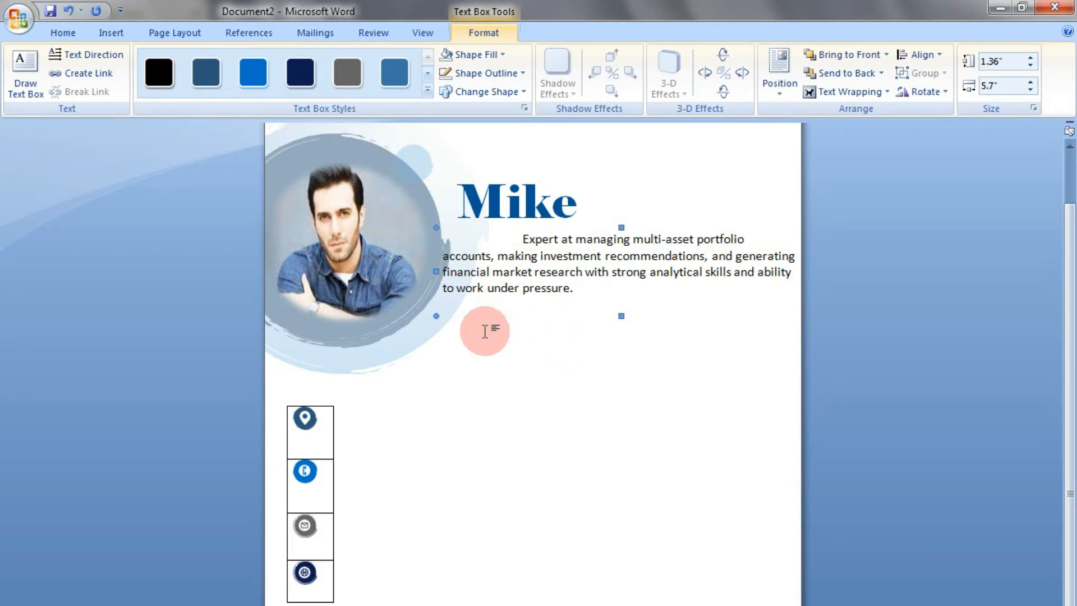
Duplicate the name text box below the profile summary and replace the copy's text with "Education"
{"action": "left_click", "coordinate": [538, 208]}
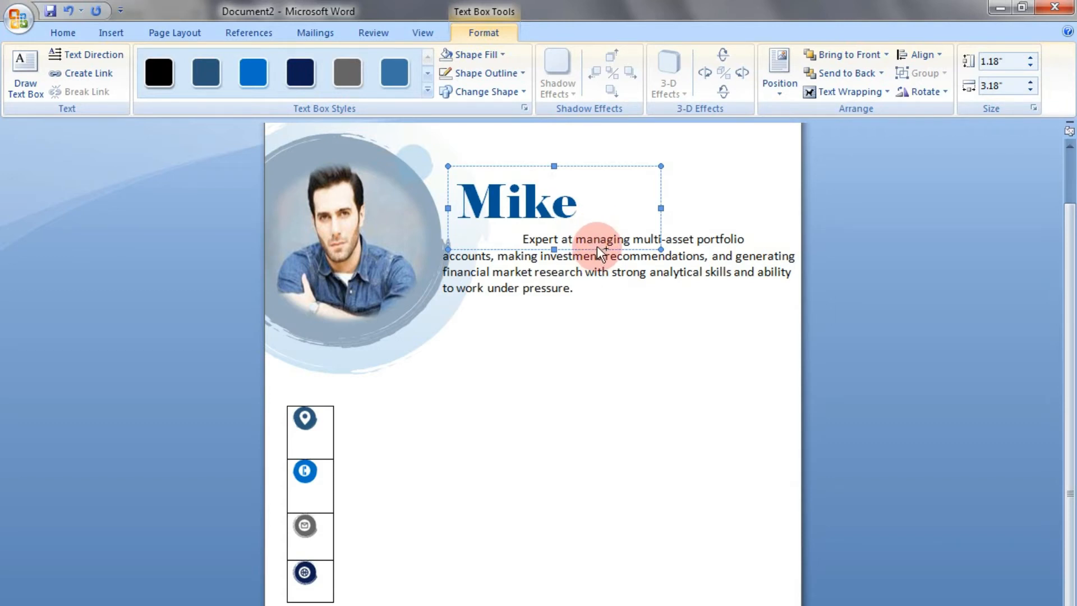
{"action": "left_click_drag", "start_coordinate": [597, 246], "coordinate": [449, 336]}
{"action": "left_click", "coordinate": [591, 342]}
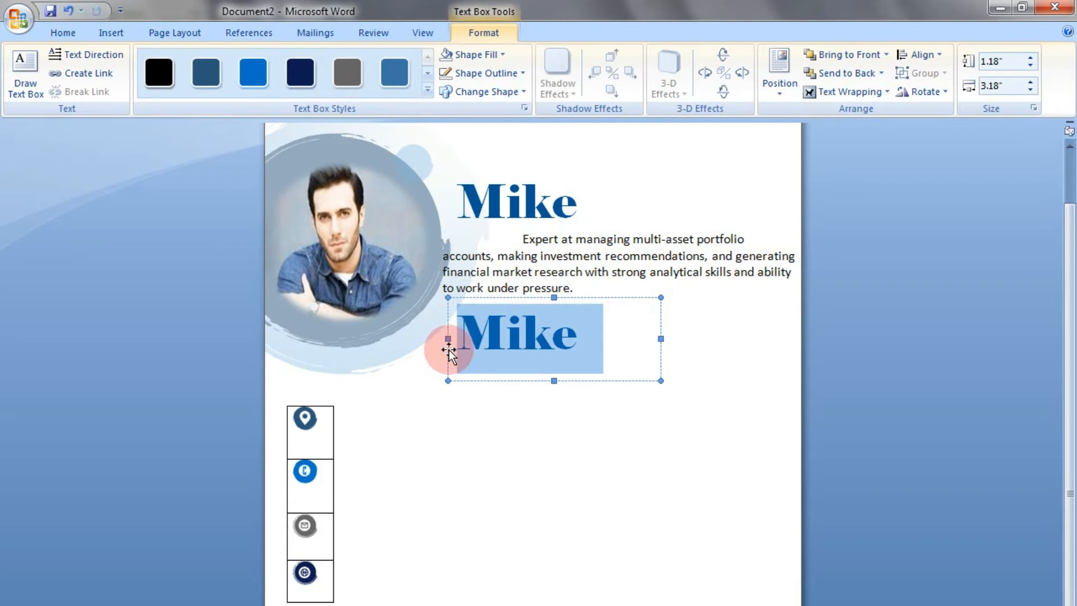
{"action": "type", "text": "Educati"}
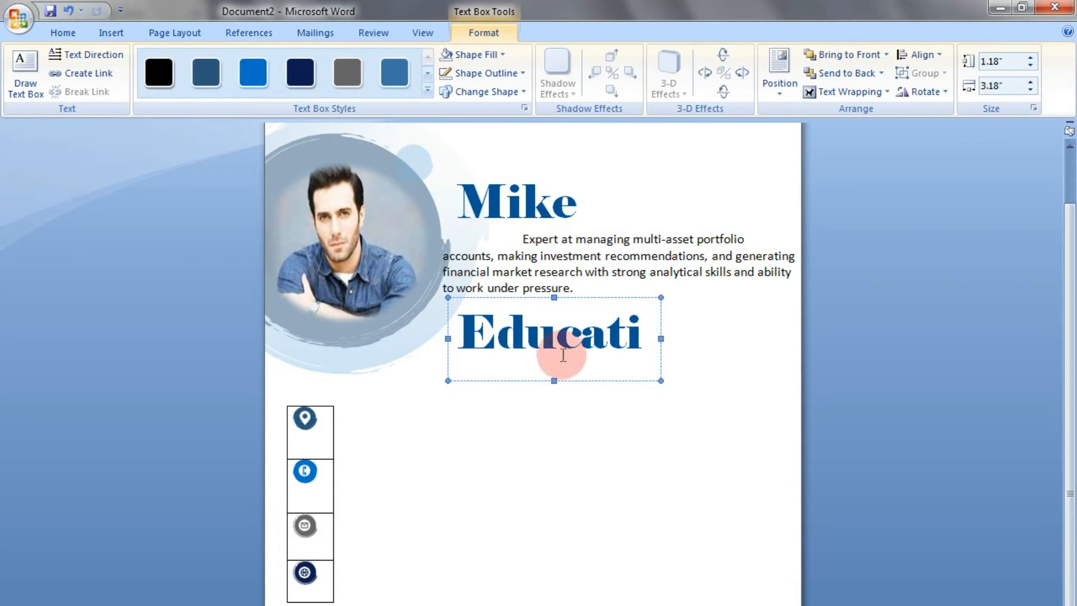
Set the Education heading's font to Copperplate Gothic Bold and reduce its size to 31
{"action": "left_click", "coordinate": [496, 333]}
{"action": "triple_click", "coordinate": [496, 333]}
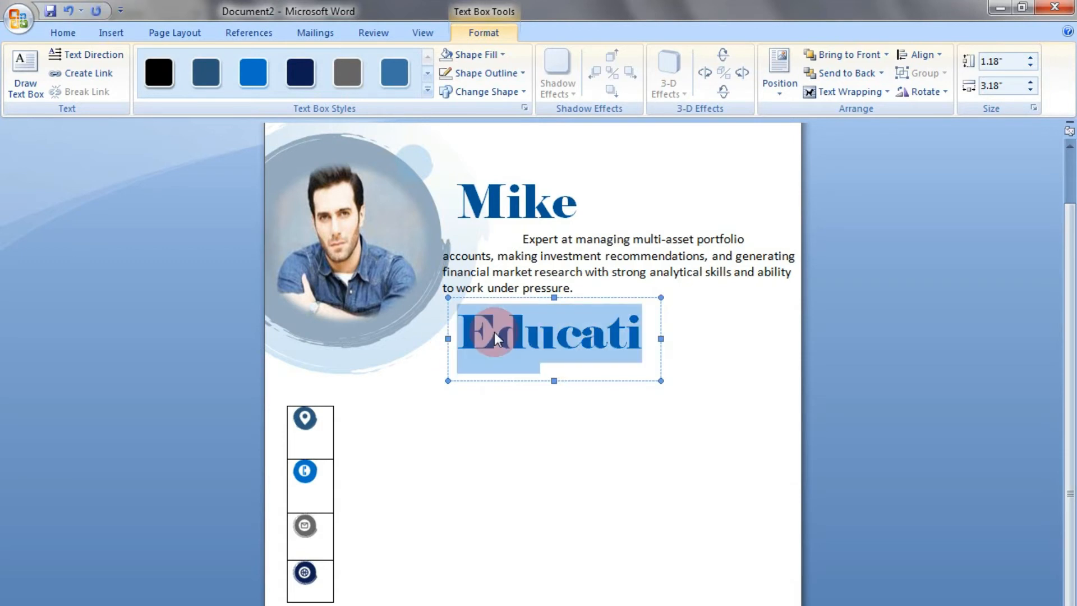
{"action": "left_click", "coordinate": [69, 32]}
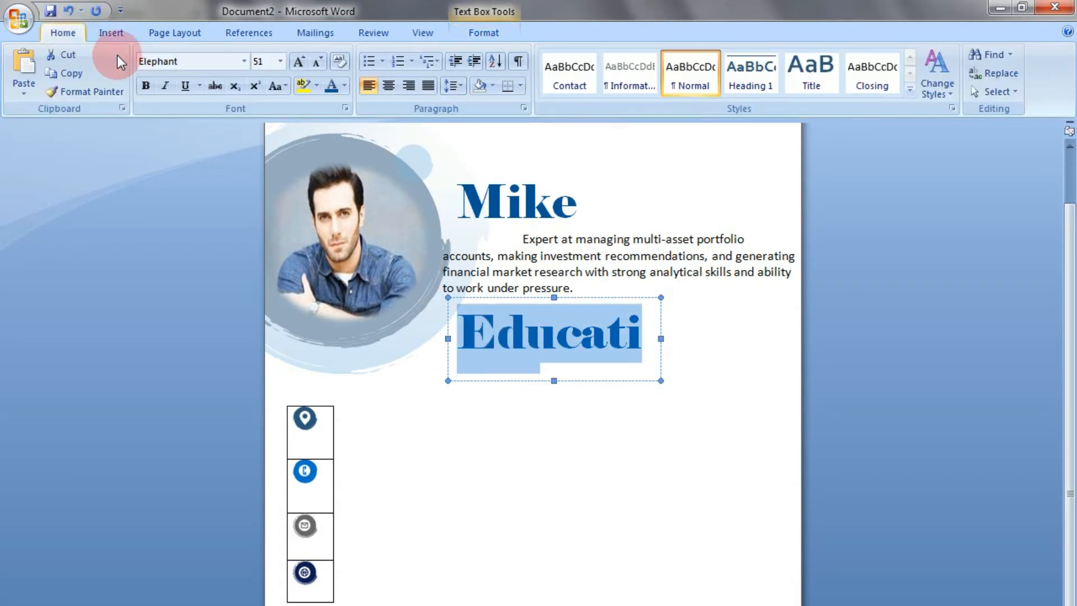
{"action": "left_click", "coordinate": [244, 62]}
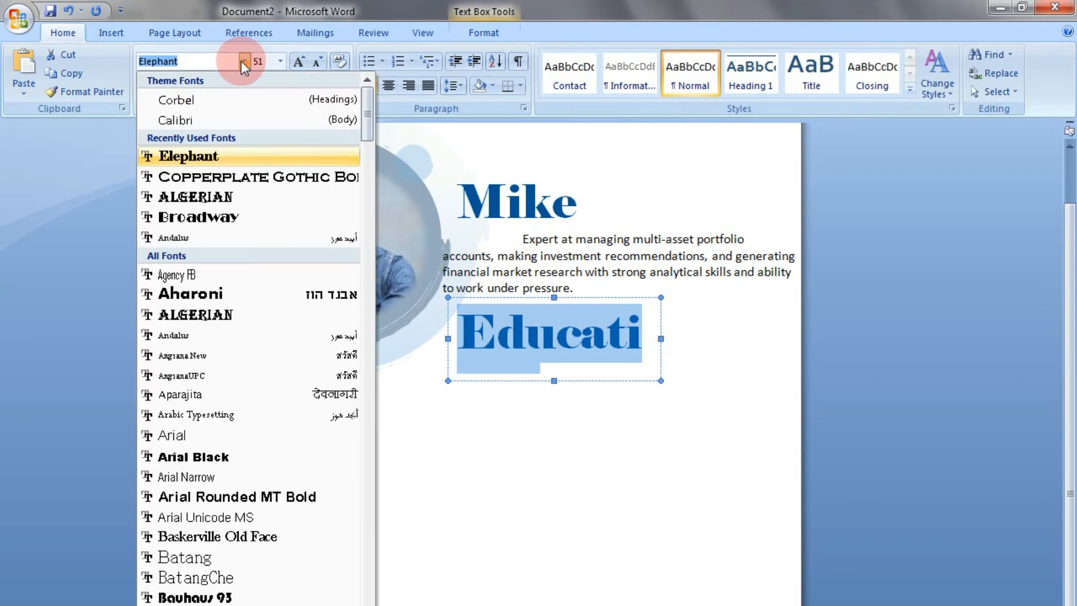
{"action": "left_click", "coordinate": [225, 176]}
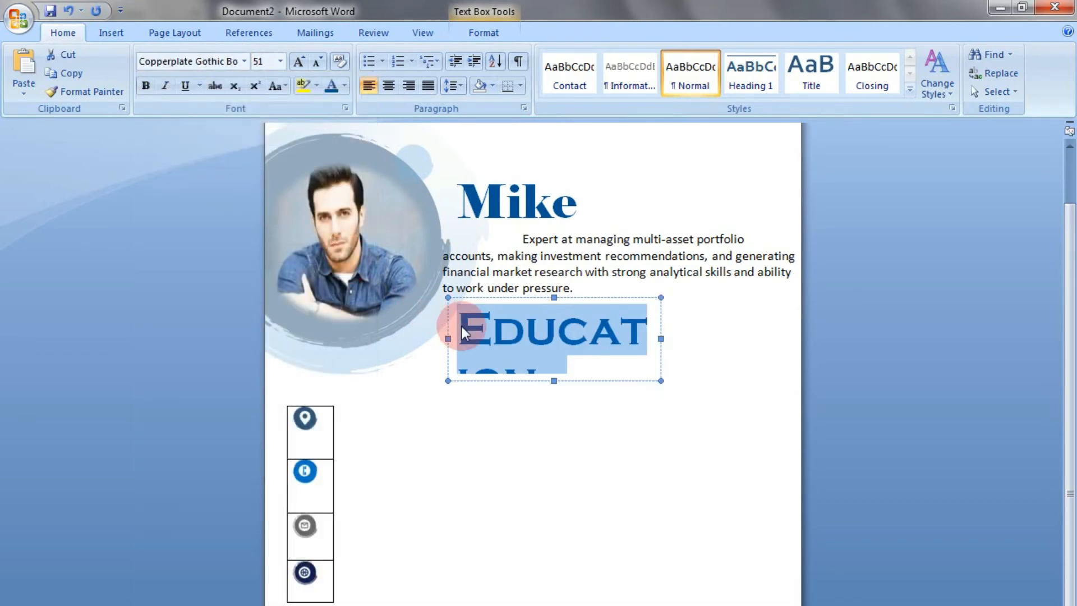
{"action": "key", "text": "ctrl+bracketleft"}
{"action": "key", "text": "ctrl+bracketleft"}
{"action": "key", "text": "ctrl+bracketleft"}
{"action": "key", "text": "ctrl+bracketleft"}
{"action": "key", "text": "ctrl+bracketleft"}
{"action": "key", "text": "ctrl+bracketleft"}
{"action": "key", "text": "ctrl+bracketleft"}
{"action": "key", "text": "ctrl+bracketleft"}
{"action": "key", "text": "ctrl+bracketleft"}
{"action": "key", "text": "ctrl+bracketleft"}
{"action": "key", "text": "ctrl+bracketleft"}
{"action": "key", "text": "ctrl+bracketleft"}
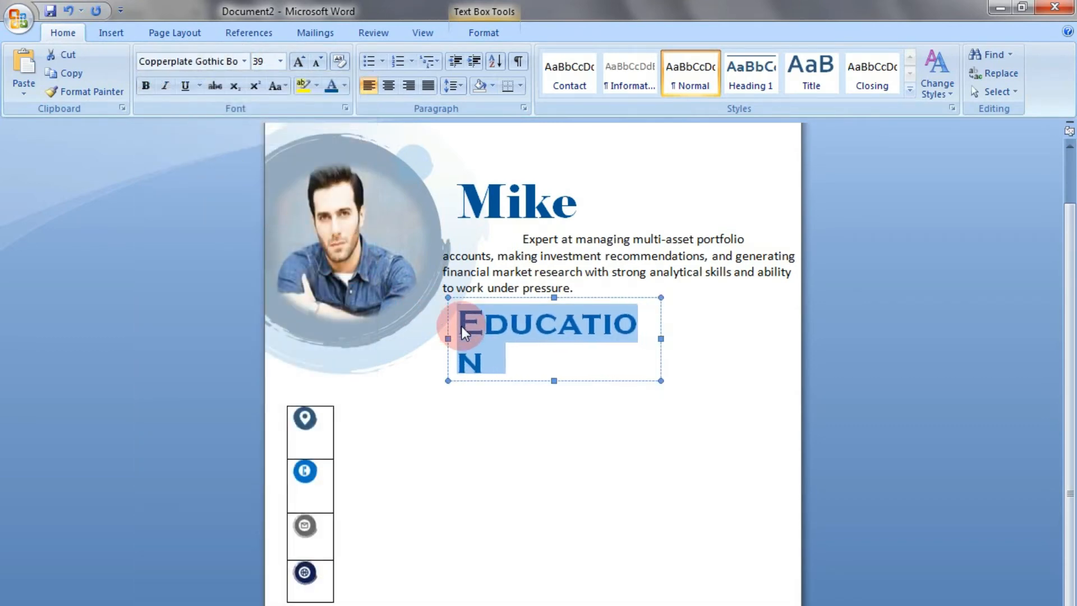
{"action": "key", "text": "ctrl+bracketleft"}
{"action": "key", "text": "ctrl+bracketleft"}
{"action": "key", "text": "ctrl+bracketleft"}
{"action": "key", "text": "ctrl+bracketleft"}
{"action": "key", "text": "ctrl+bracketleft"}
{"action": "key", "text": "ctrl+bracketleft"}
{"action": "key", "text": "ctrl+bracketleft"}
{"action": "key", "text": "ctrl+bracketleft"}
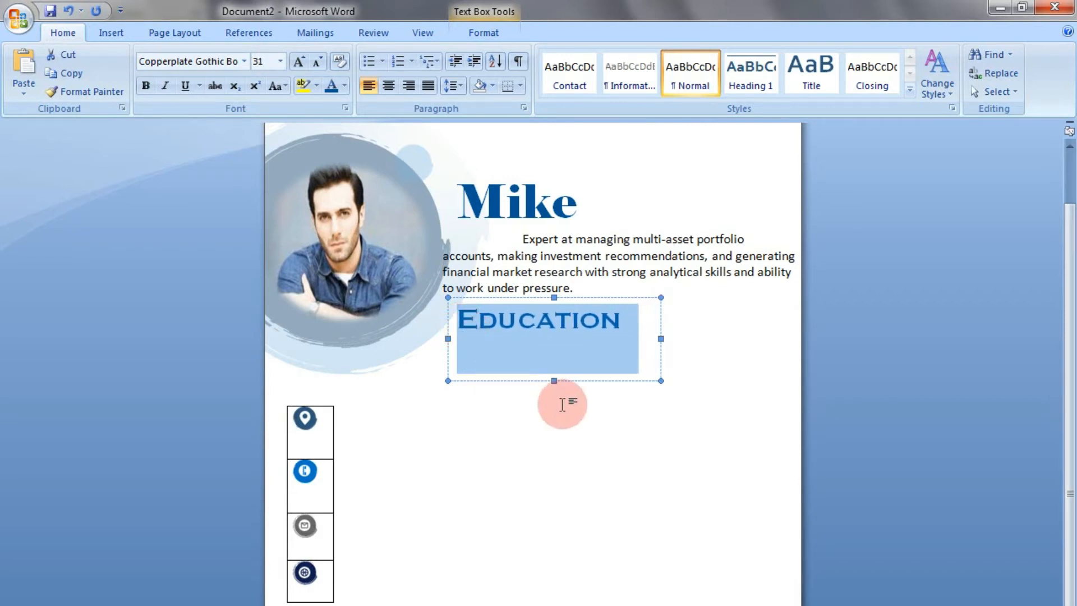
Align the Education heading with the summary's left edge and shorten its text box to fit the single line
{"action": "left_click", "coordinate": [537, 376]}
{"action": "key", "text": "Left"}
{"action": "key", "text": "Left"}
{"action": "key", "text": "Left"}
{"action": "key", "text": "Left"}
{"action": "key", "text": "Left"}
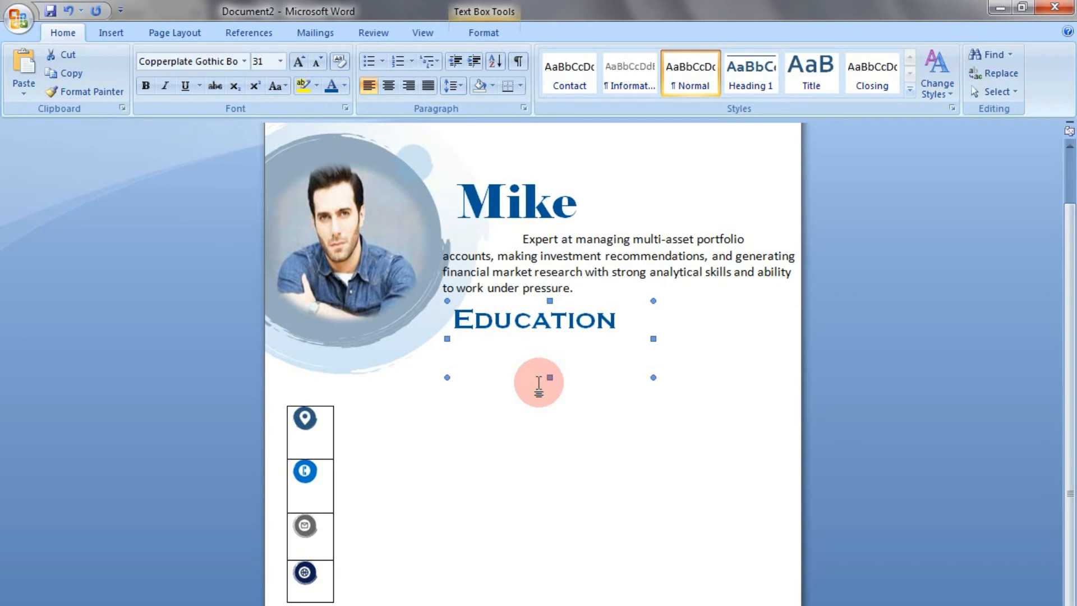
{"action": "key", "text": "ctrl+Right"}
{"action": "key", "text": "ctrl+Right"}
{"action": "key", "text": "ctrl+Right"}
{"action": "key", "text": "ctrl+Right"}
{"action": "key", "text": "ctrl+Right"}
{"action": "key", "text": "ctrl+Right"}
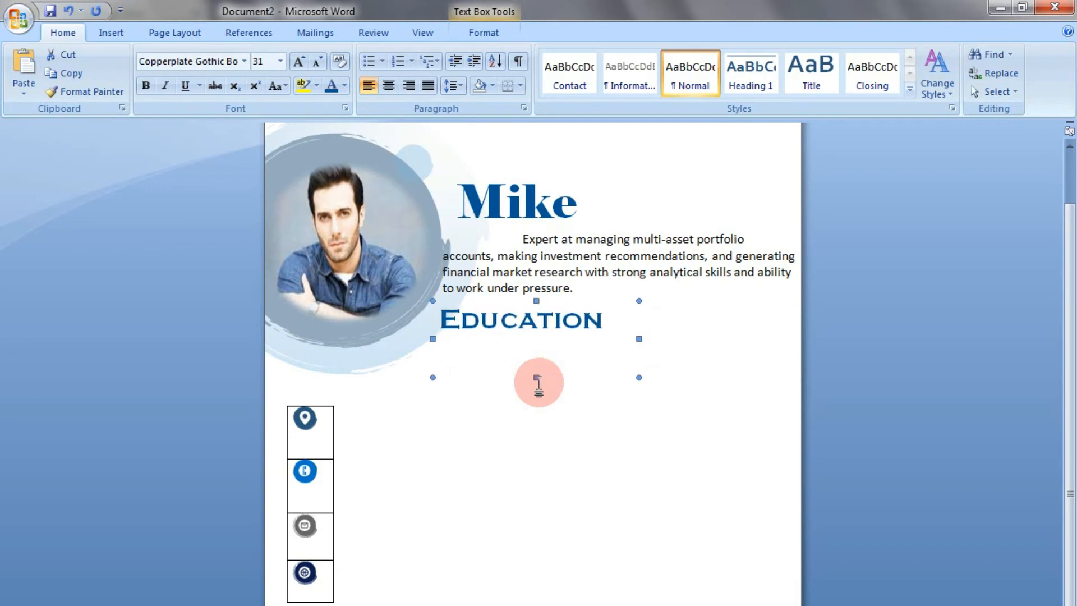
{"action": "left_click", "coordinate": [540, 350]}
{"action": "left_click_drag", "start_coordinate": [541, 382], "coordinate": [555, 354]}
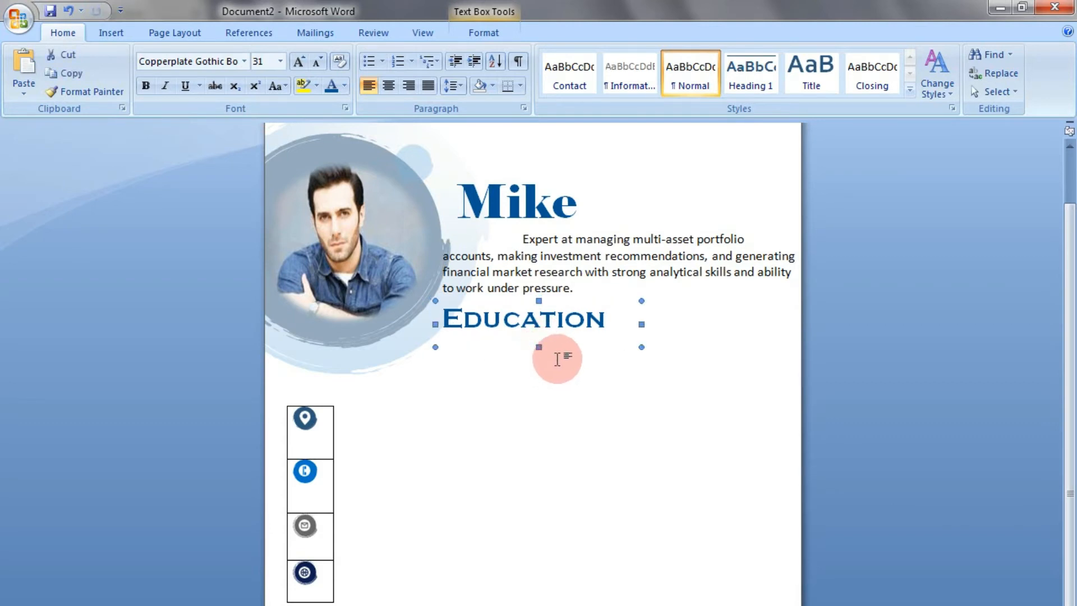
{"action": "left_click", "coordinate": [559, 359]}
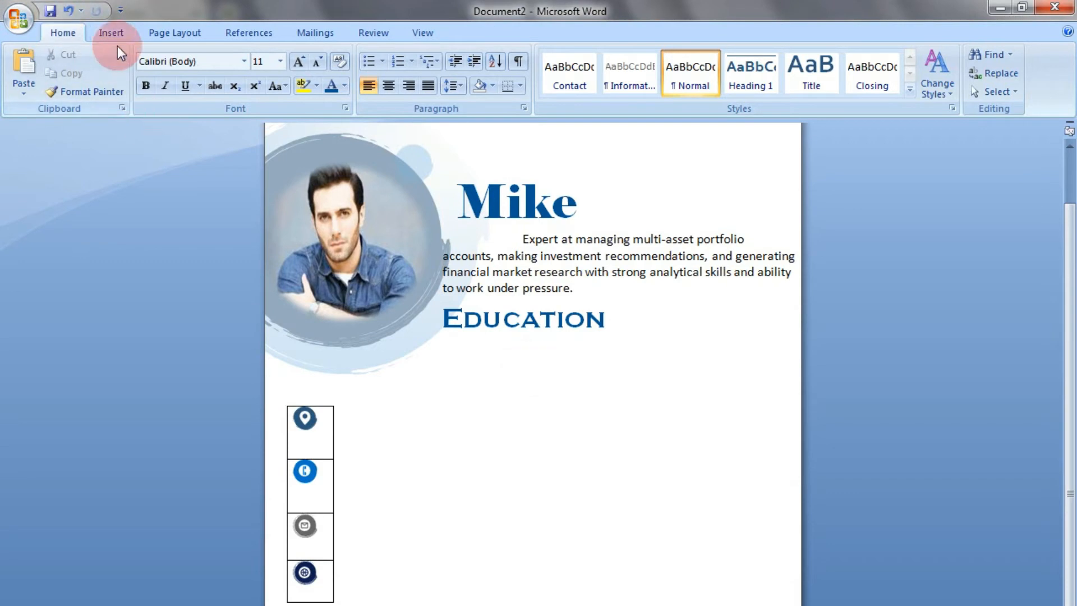
Draw a text box about 2.38" high and 5.28" wide below the Education heading
{"action": "left_click", "coordinate": [111, 32]}
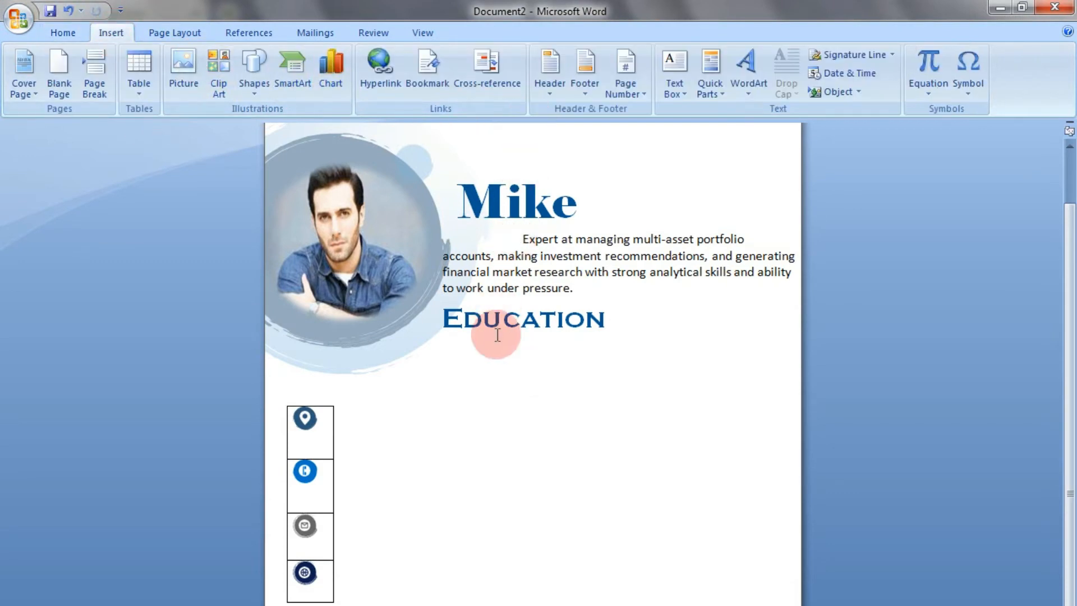
{"action": "left_click", "coordinate": [675, 84]}
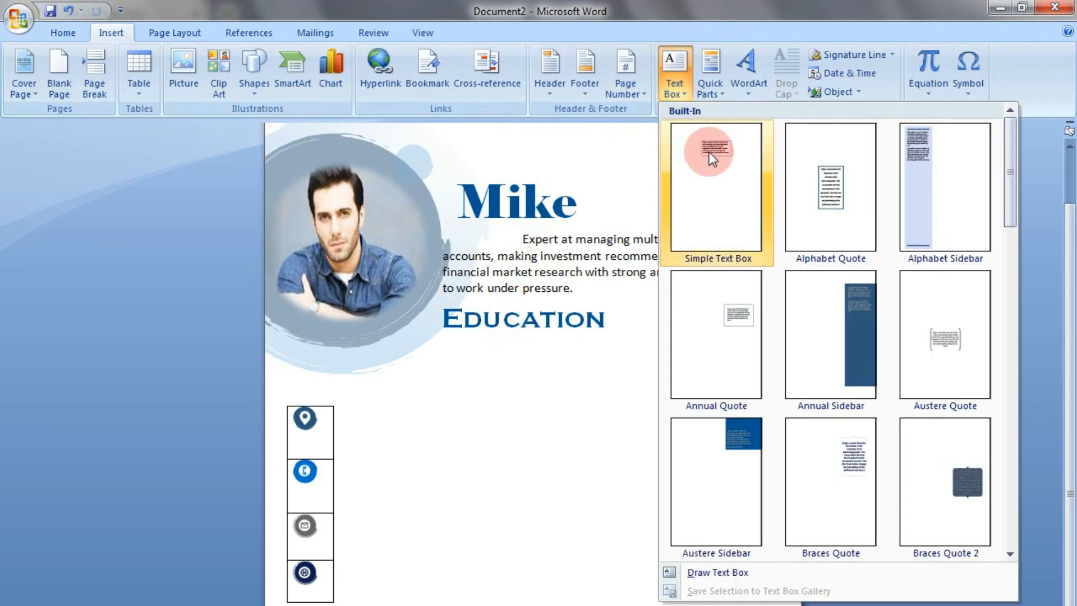
{"action": "left_click", "coordinate": [736, 577]}
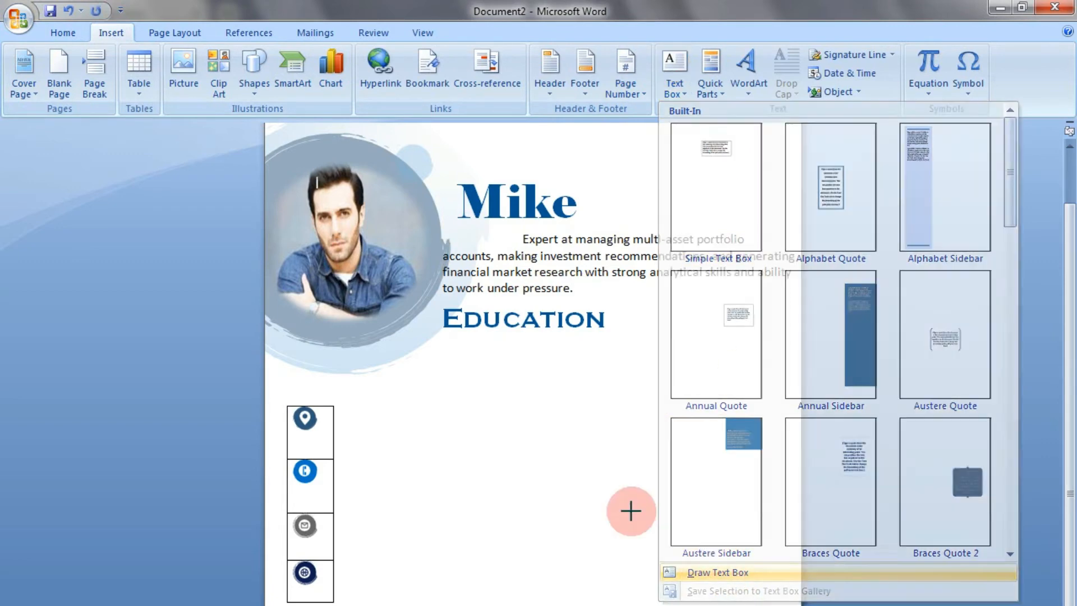
{"action": "mouse_move", "coordinate": [437, 347]}
{"action": "left_mouse_down"}
{"action": "mouse_move", "coordinate": [758, 510]}
{"action": "mouse_move", "coordinate": [782, 504]}
{"action": "left_mouse_up"}
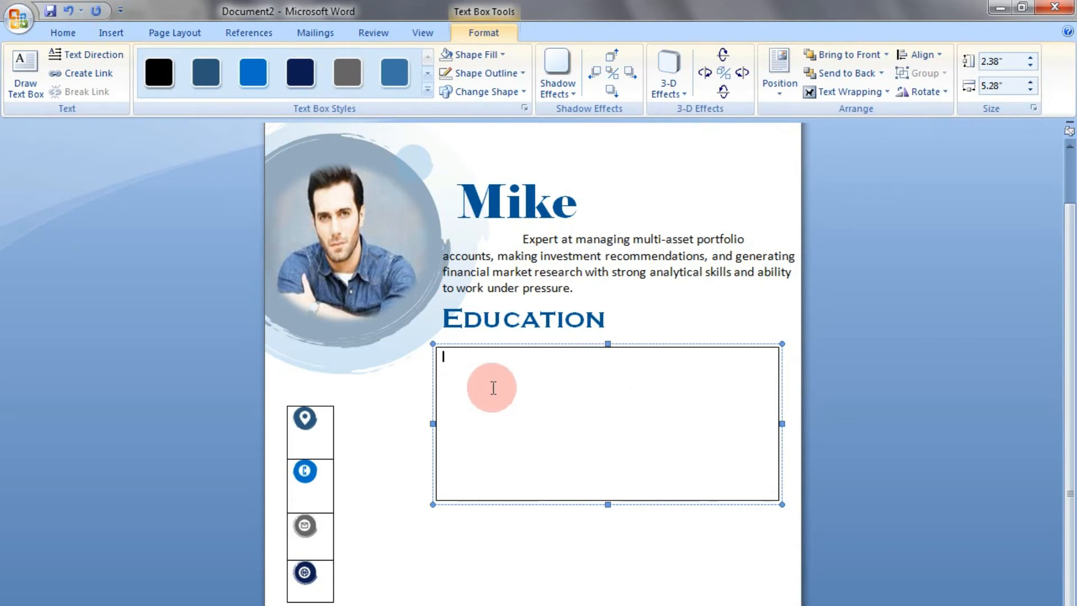
Start a round-bulleted list in the new text box and paste in the Matriculation, Intermediate and BSSE entries
{"action": "left_click", "coordinate": [62, 31]}
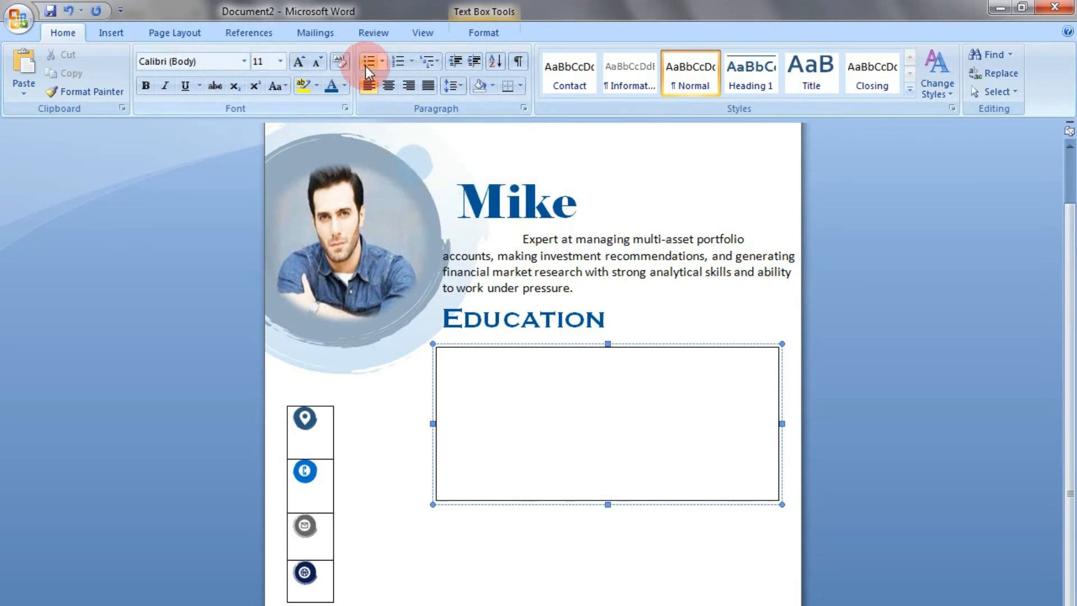
{"action": "left_click", "coordinate": [382, 62]}
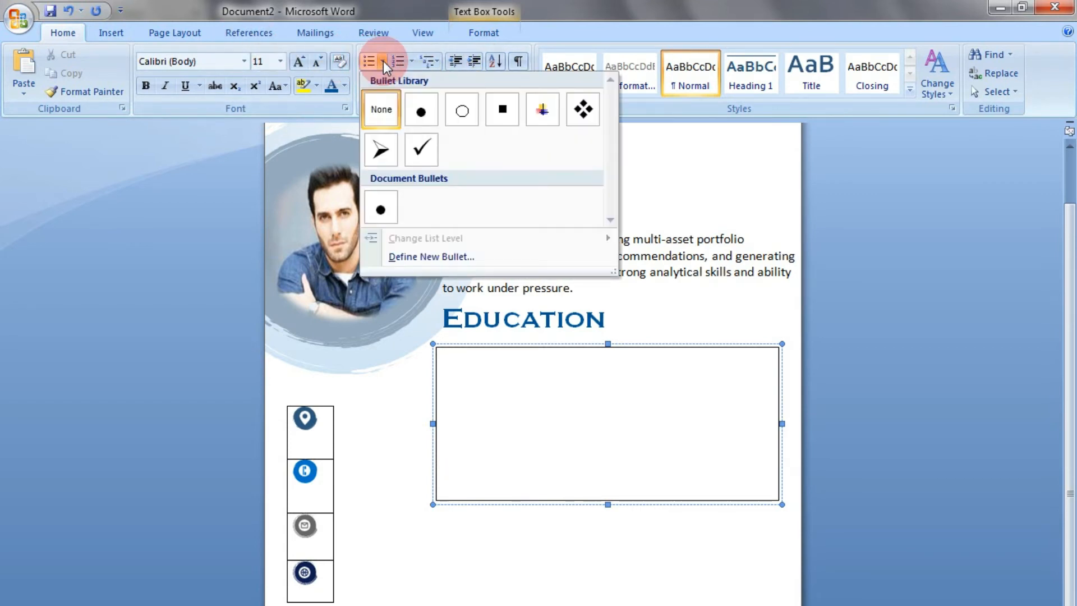
{"action": "left_click", "coordinate": [420, 109]}
{"action": "left_click", "coordinate": [481, 357]}
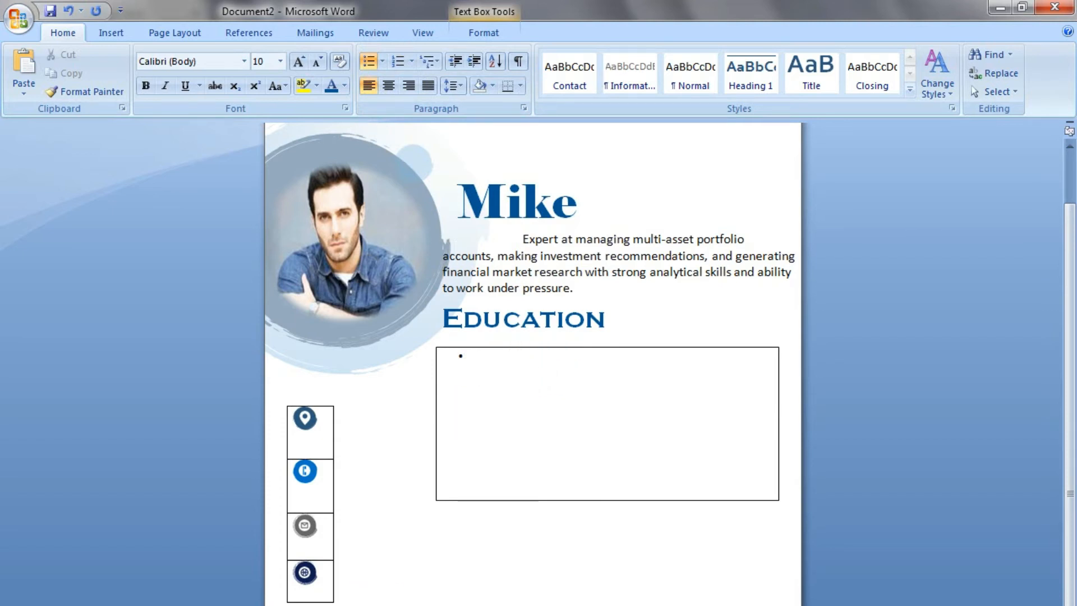
{"action": "type", "text": "Matriculation from ( Your School Name) Intermediate from  (Your Collage Name) BSSE (Your University Name)"}
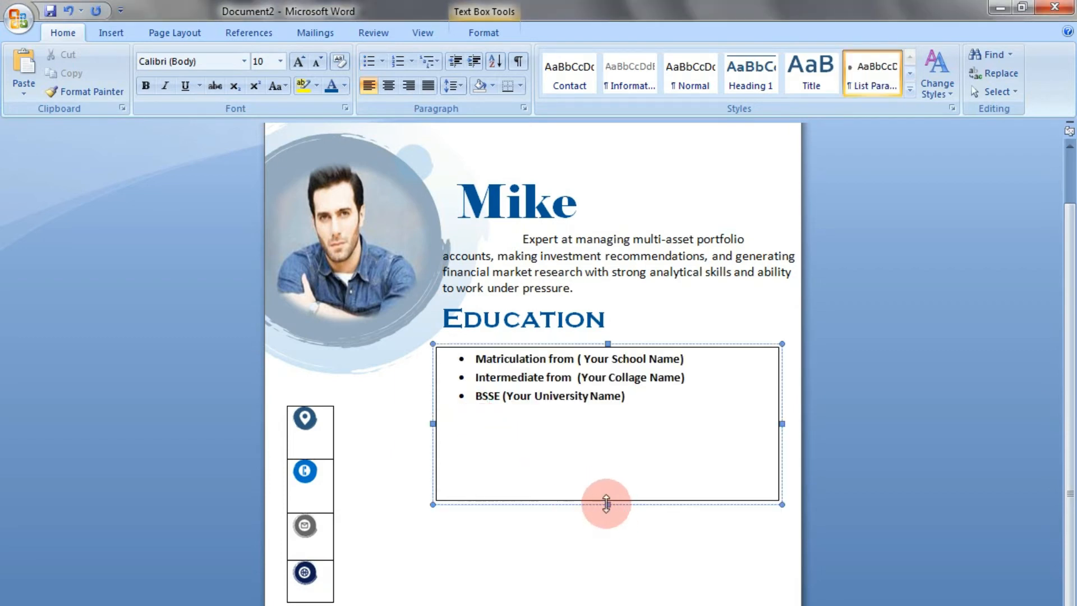
Shorten the education list's text box to about 1.14" high and remove its outline and fill
{"action": "left_click_drag", "start_coordinate": [607, 504], "coordinate": [599, 420]}
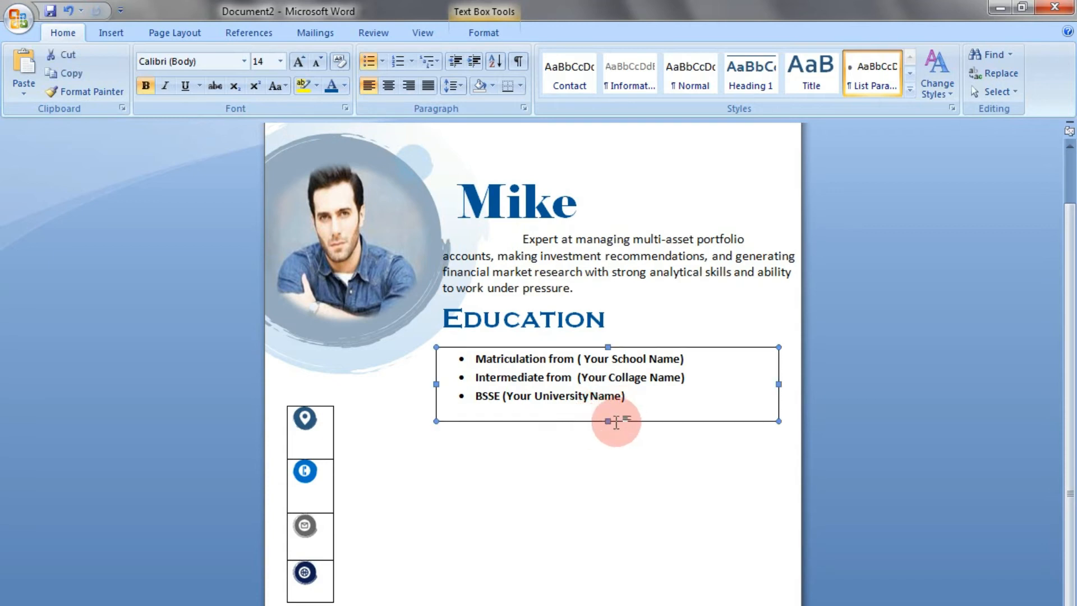
{"action": "double_click", "coordinate": [607, 420]}
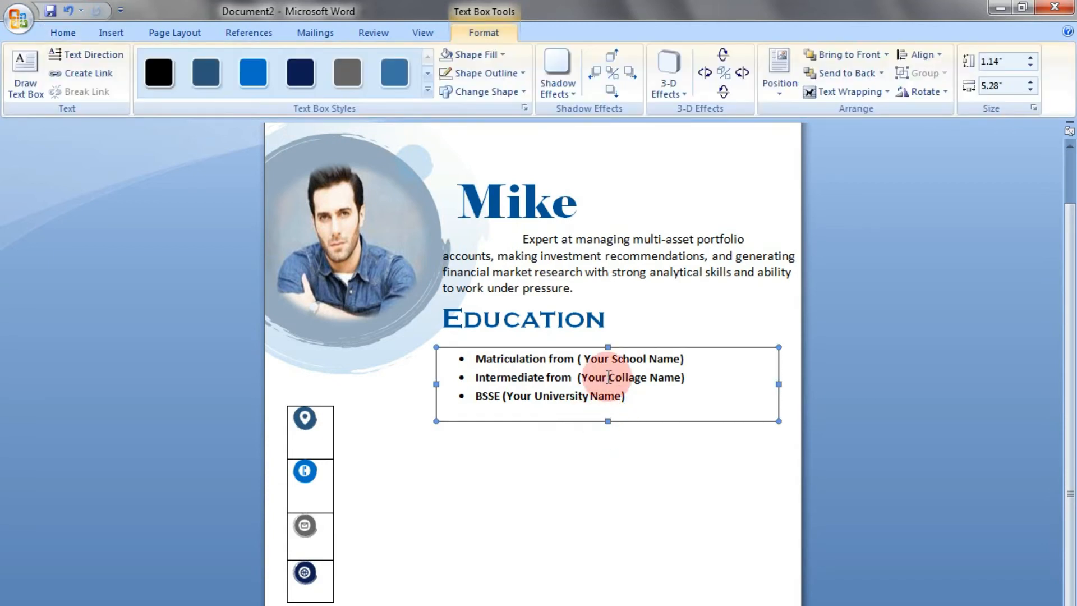
{"action": "left_click", "coordinate": [456, 74]}
{"action": "left_click", "coordinate": [475, 74]}
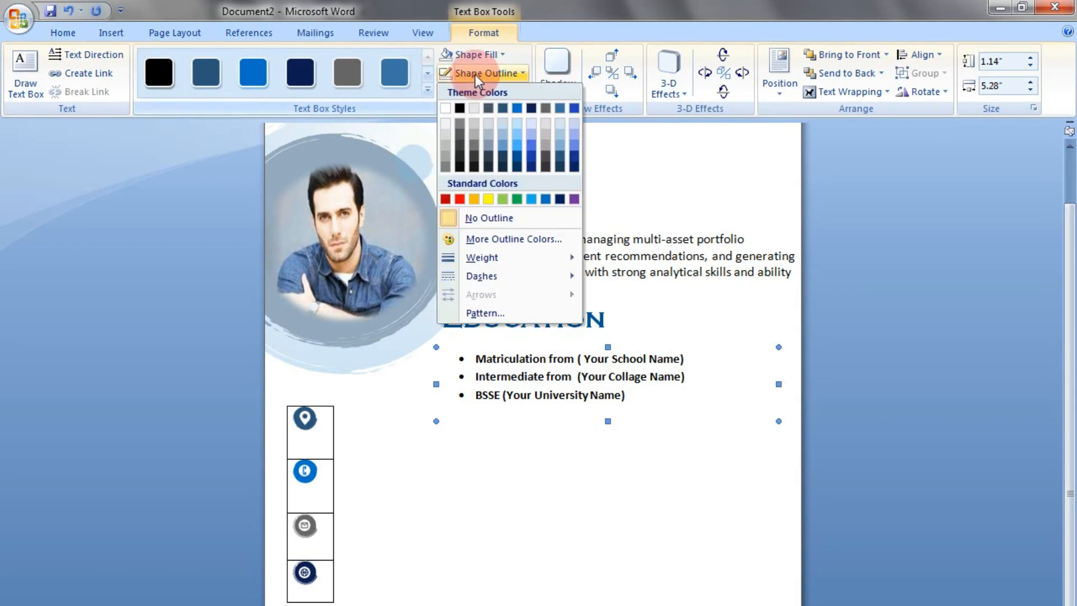
{"action": "left_click", "coordinate": [489, 219]}
{"action": "left_click", "coordinate": [496, 56]}
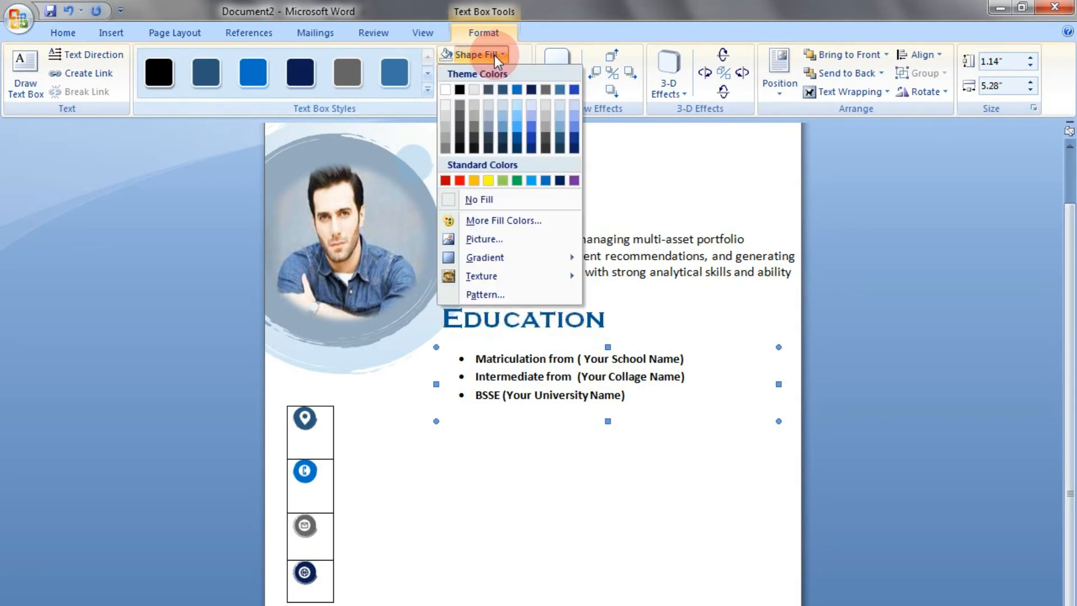
{"action": "left_click", "coordinate": [506, 200]}
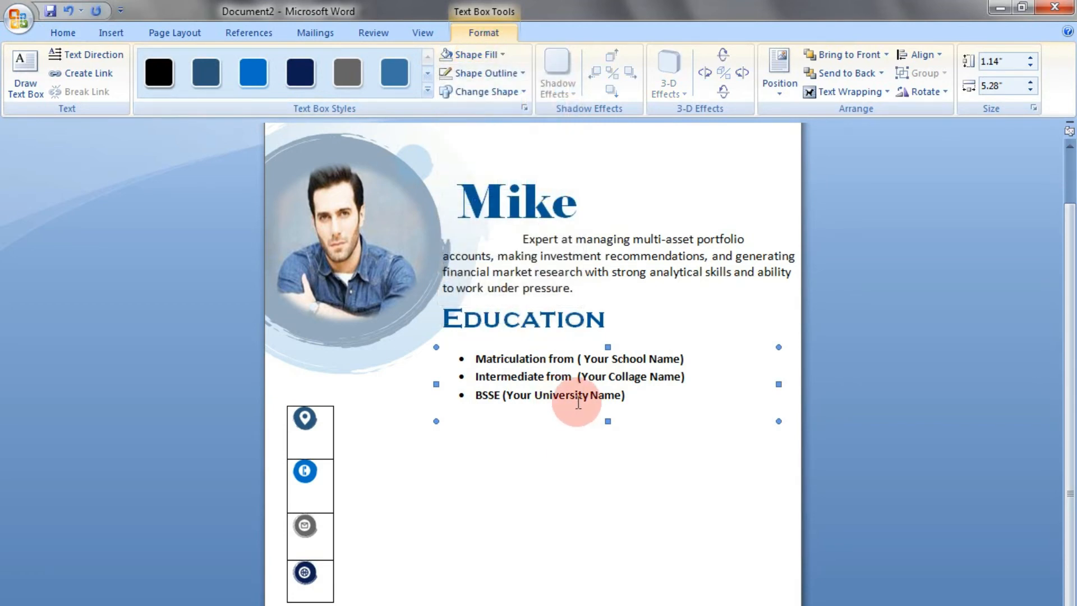
Change the education list box's text wrapping and nudge it up and left until its bullets line up with the Education heading
{"action": "left_click", "coordinate": [853, 92]}
{"action": "left_click", "coordinate": [850, 167]}
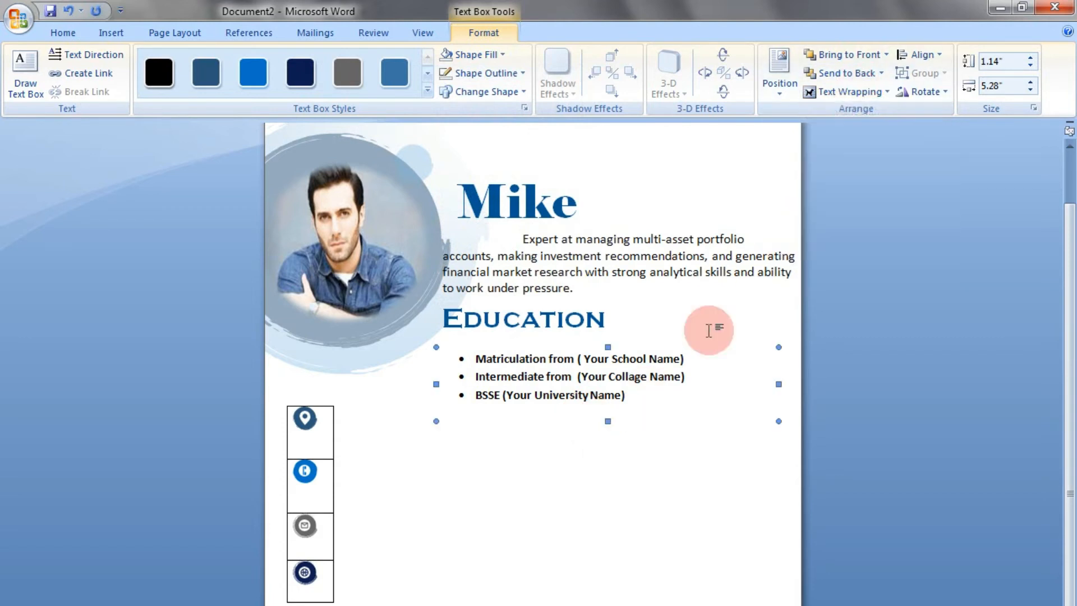
{"action": "key", "text": "ctrl+Up"}
{"action": "key", "text": "ctrl+Up"}
{"action": "key", "text": "ctrl+Up"}
{"action": "key", "text": "ctrl+Up"}
{"action": "key", "text": "ctrl+Up"}
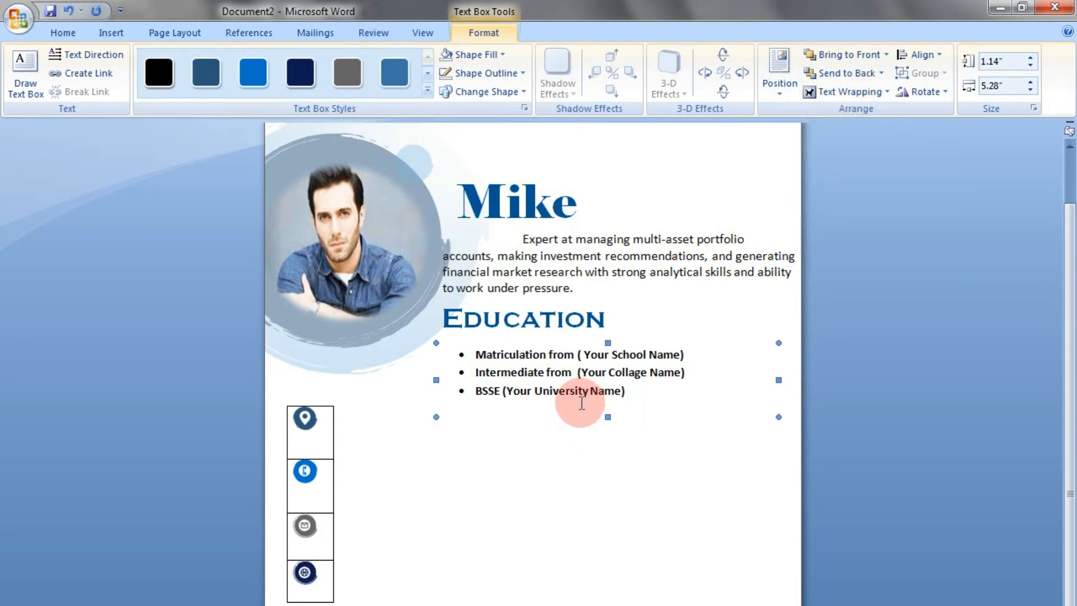
{"action": "key", "text": "ctrl+Left"}
{"action": "key", "text": "ctrl+Left"}
{"action": "key", "text": "ctrl+Left"}
{"action": "key", "text": "ctrl+Left"}
{"action": "key", "text": "ctrl+Left"}
{"action": "key", "text": "ctrl+Left"}
{"action": "key", "text": "ctrl+Left"}
{"action": "key", "text": "ctrl+Left"}
{"action": "key", "text": "ctrl+Left"}
{"action": "key", "text": "ctrl+Left"}
{"action": "key", "text": "ctrl+Left"}
{"action": "key", "text": "ctrl+Left"}
{"action": "key", "text": "ctrl+Left"}
{"action": "key", "text": "ctrl+Up"}
{"action": "key", "text": "ctrl+Up"}
{"action": "key", "text": "ctrl+Up"}
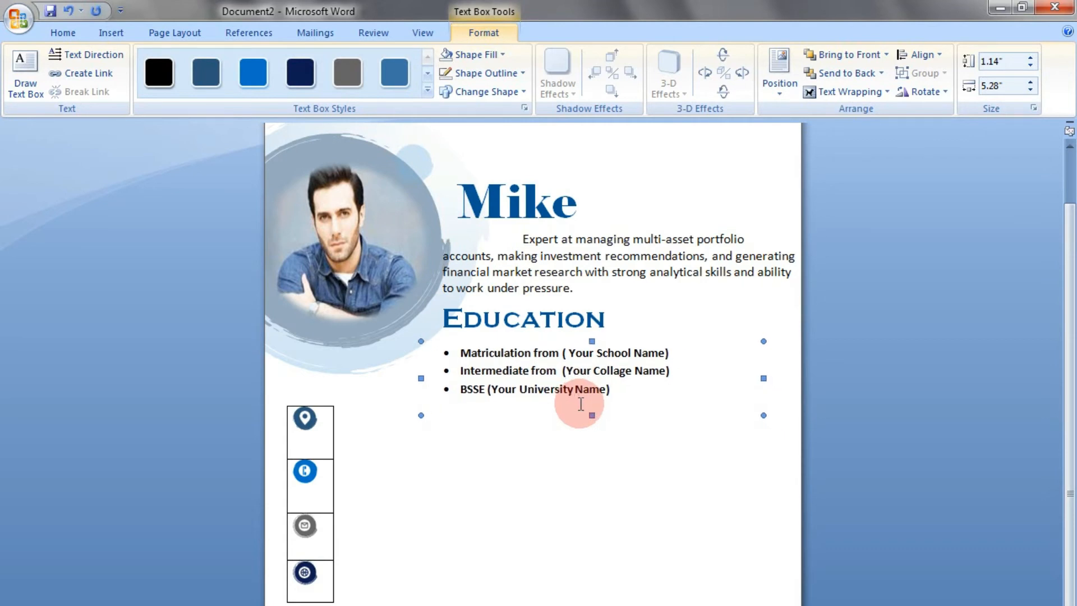
{"action": "key", "text": "ctrl+Left"}
{"action": "key", "text": "ctrl+Left"}
{"action": "key", "text": "ctrl+Right"}
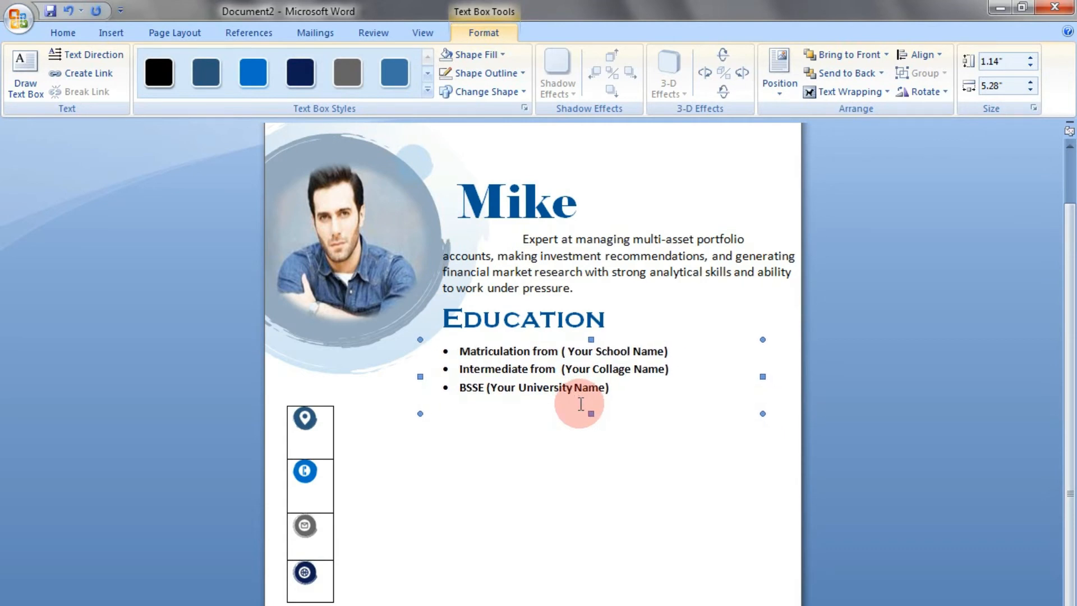
{"action": "left_click", "coordinate": [573, 444]}
Duplicate the Education heading below the bulleted list and replace the copy's text with "Experince"
{"action": "left_click", "coordinate": [501, 313]}
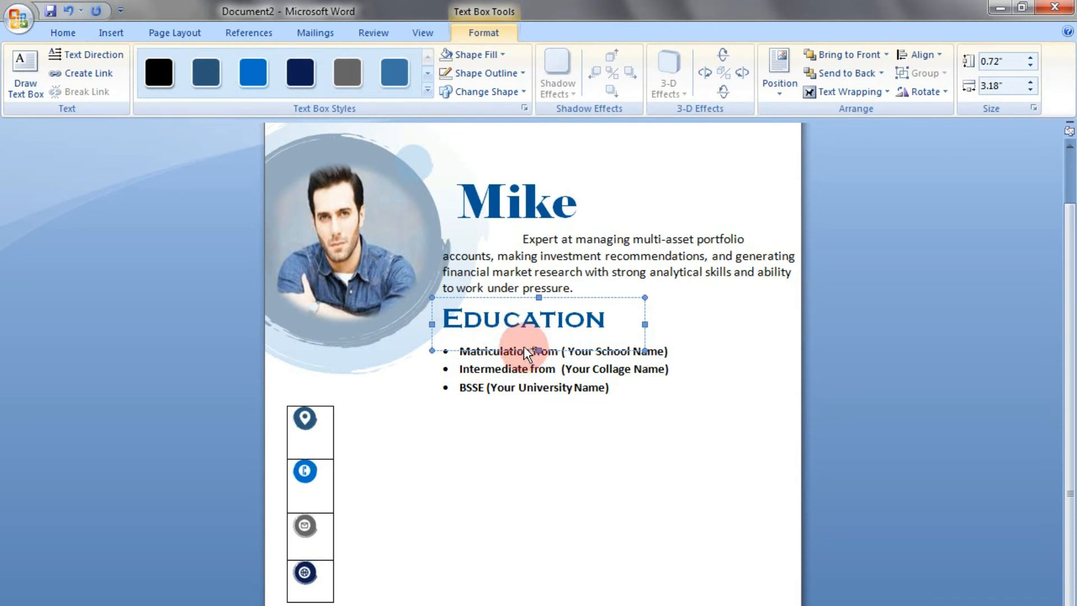
{"action": "left_click", "coordinate": [530, 388]}
{"action": "left_click_drag", "start_coordinate": [528, 437], "coordinate": [534, 457]}
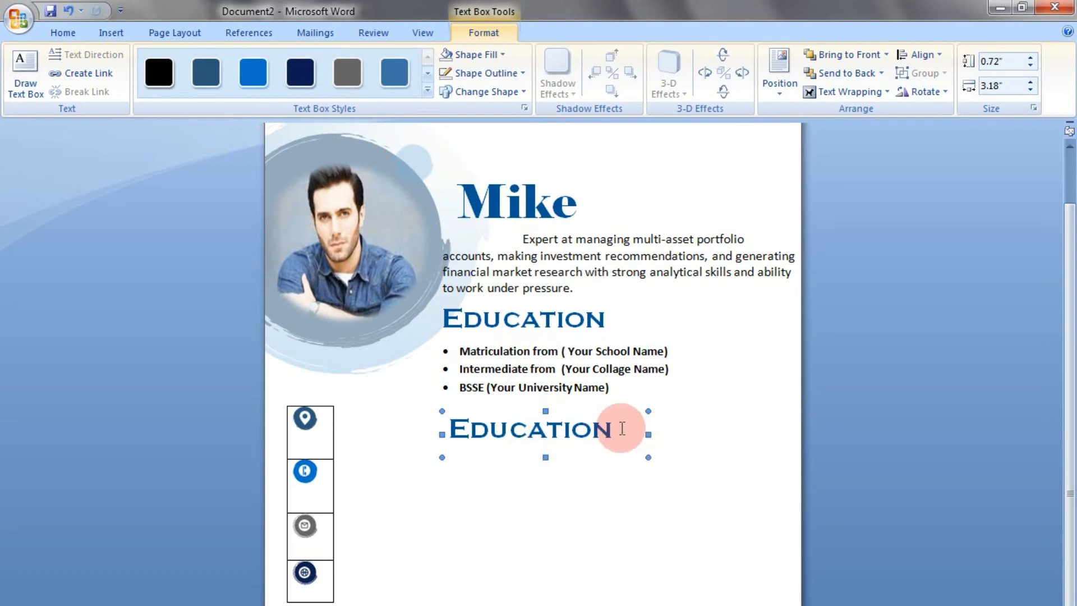
{"action": "left_click_drag", "start_coordinate": [622, 429], "coordinate": [460, 443]}
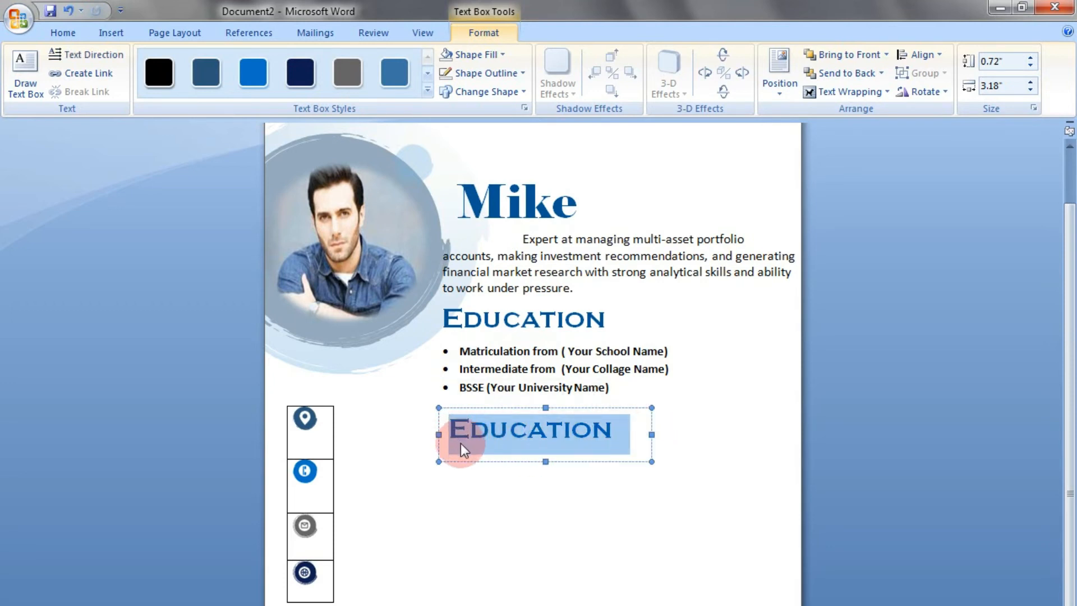
{"action": "type", "text": "Ex"}
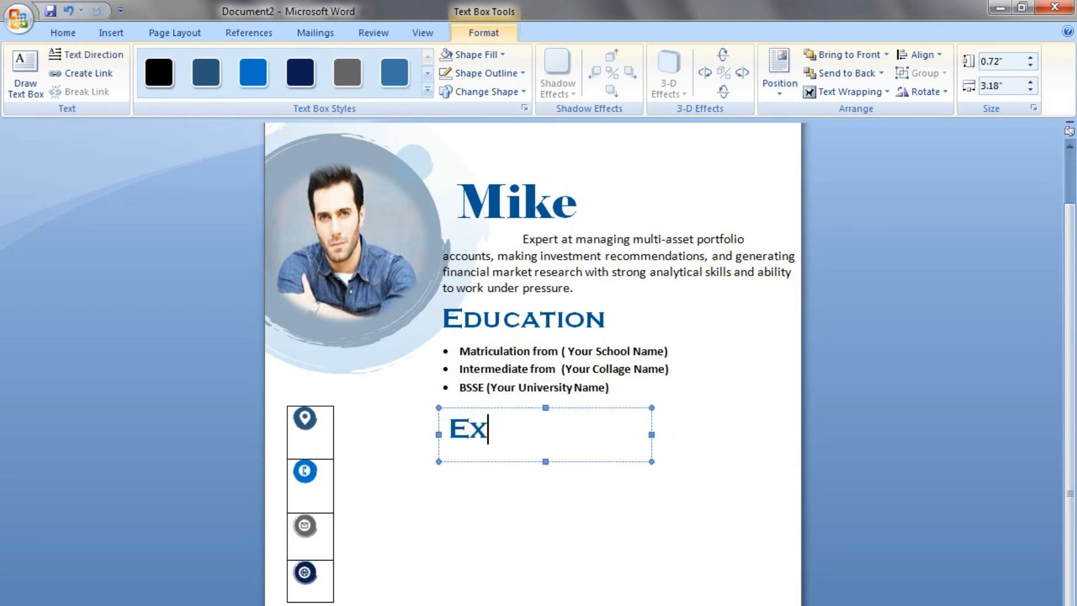
{"action": "type", "text": "perince"}
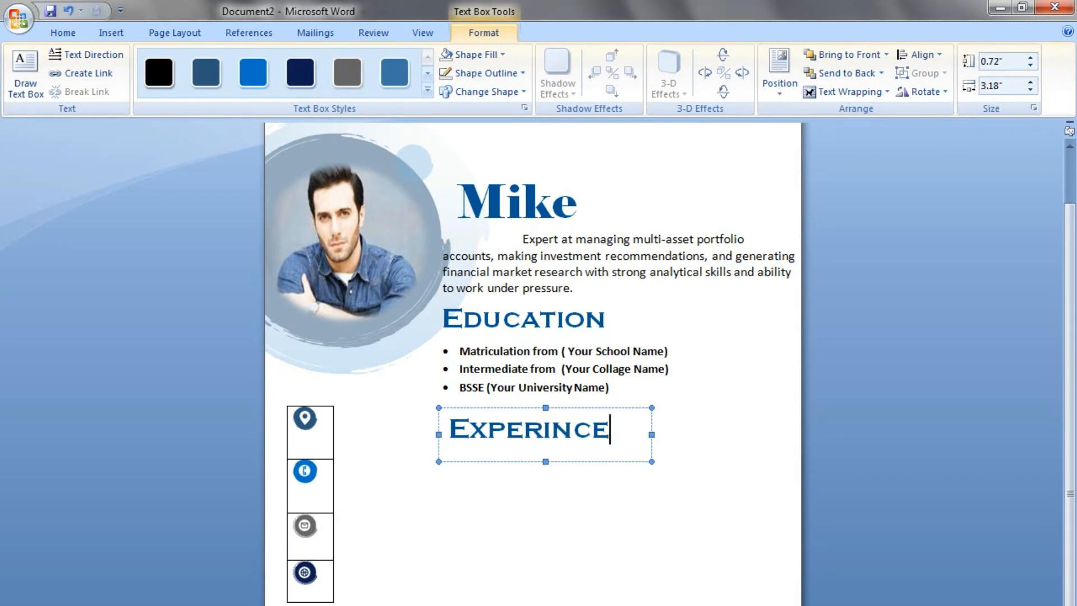
Nudge the Experince heading's text box left toward the Education heading's left edge
{"action": "left_click", "coordinate": [496, 460]}
{"action": "key", "text": "Left"}
{"action": "key", "text": "Left"}
{"action": "key", "text": "Left"}
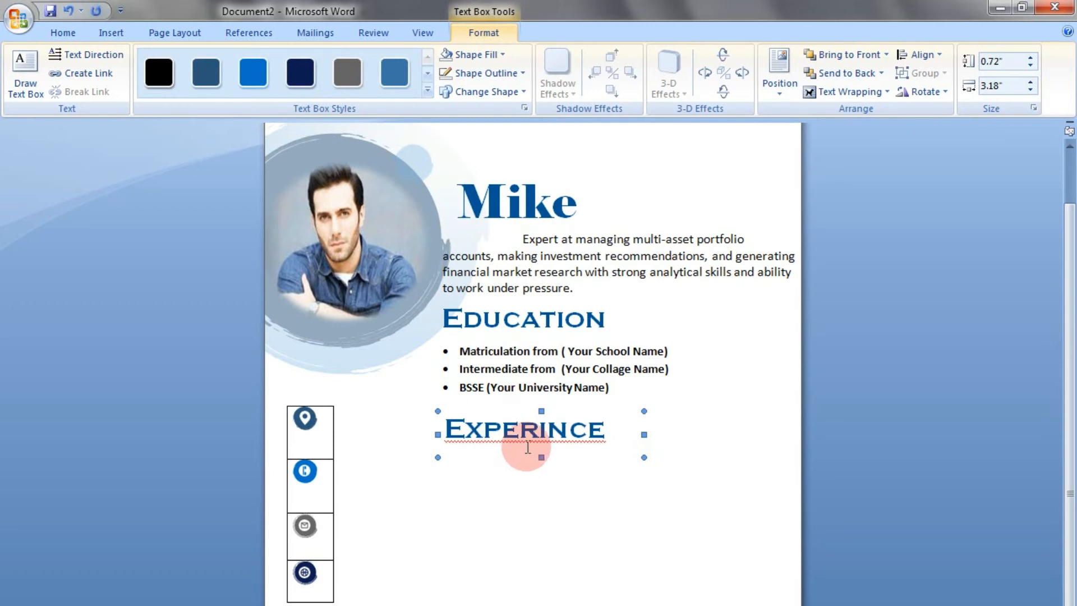
Copy the Experince heading text into the page body below and correct the copy's spelling to "Experience"
{"action": "left_click", "coordinate": [531, 438]}
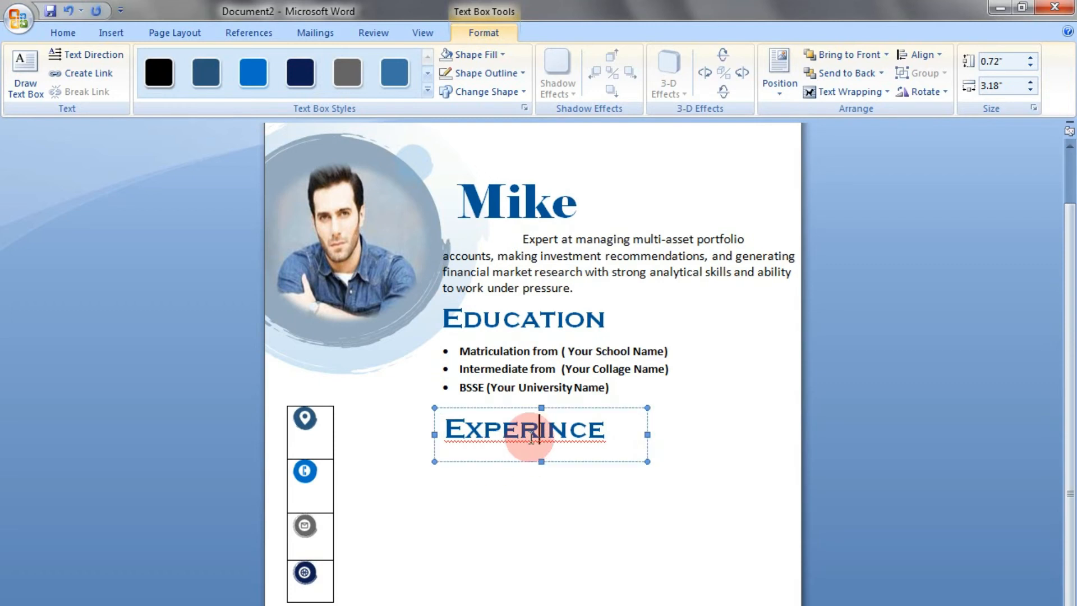
{"action": "right_click", "coordinate": [567, 430]}
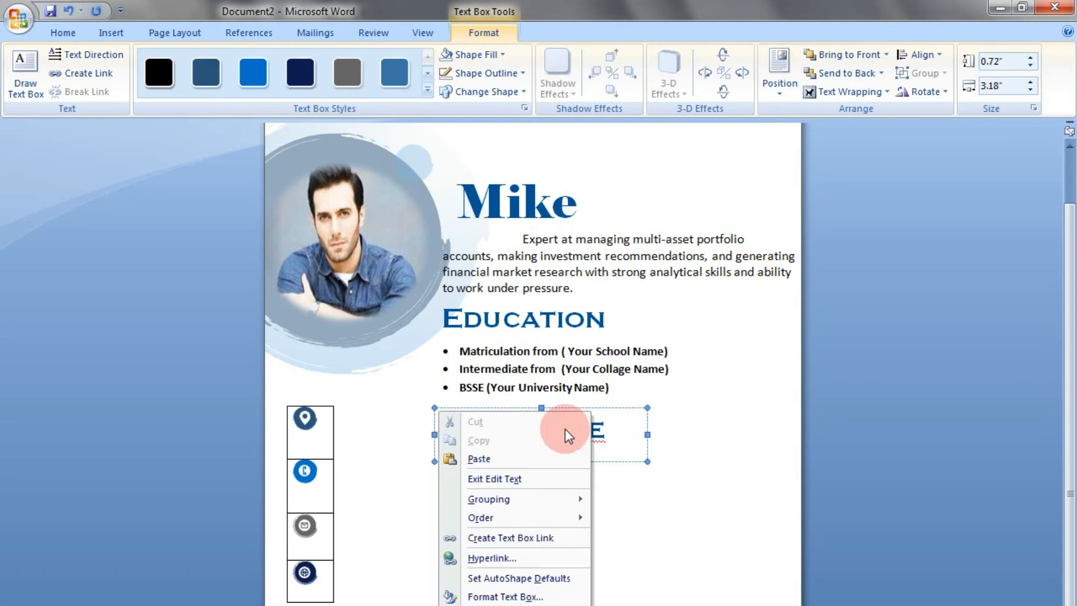
{"action": "left_click_drag", "start_coordinate": [601, 428], "coordinate": [445, 419]}
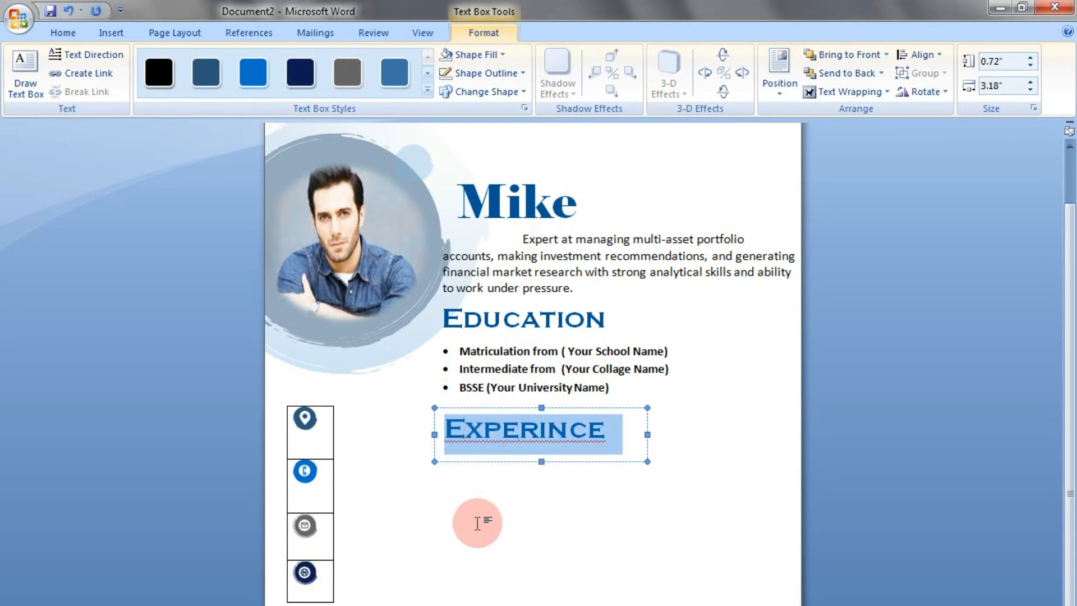
{"action": "left_click", "coordinate": [480, 545]}
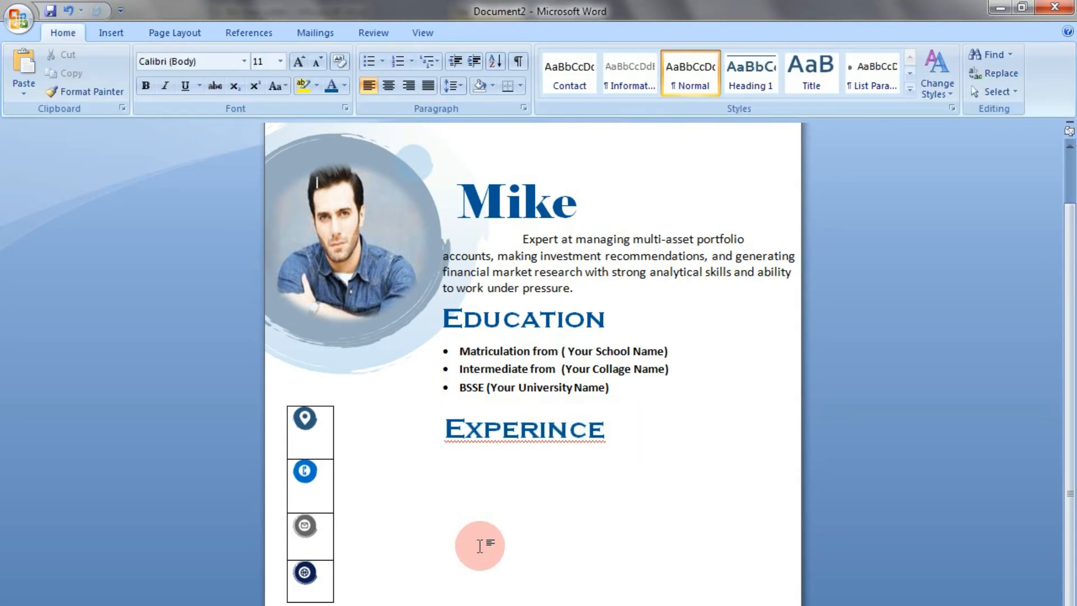
{"action": "key", "text": "ctrl+v"}
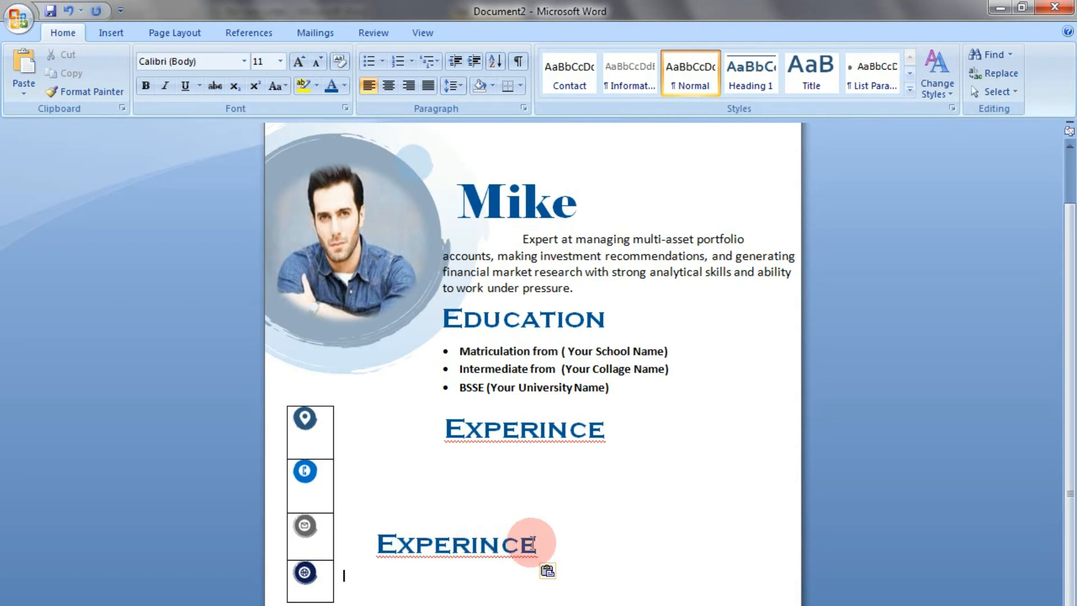
{"action": "left_click", "coordinate": [499, 544]}
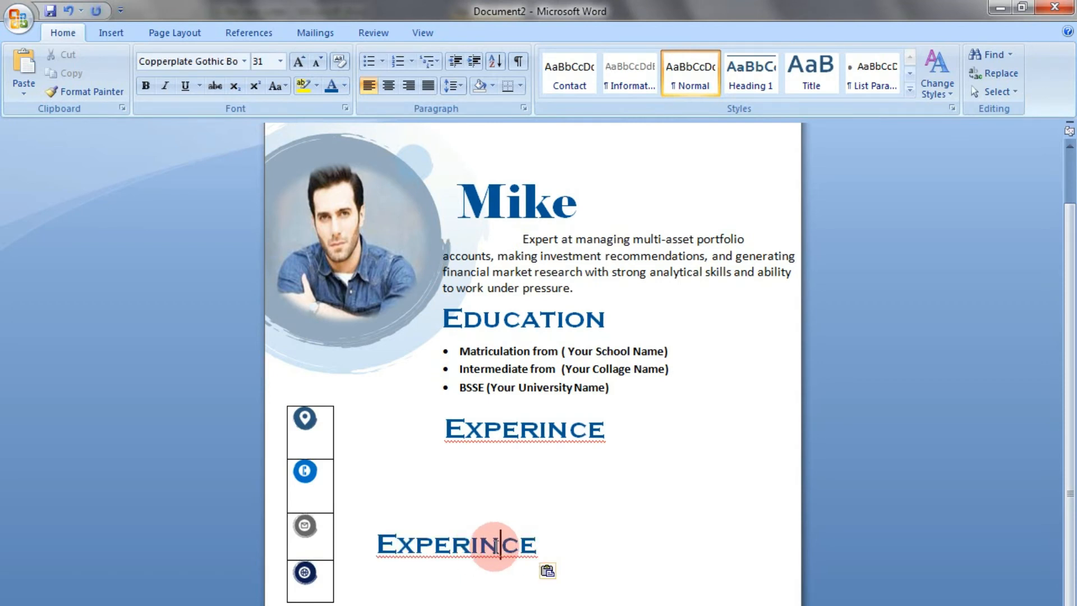
{"action": "key", "text": "shift+F10"}
{"action": "key", "text": "Return"}
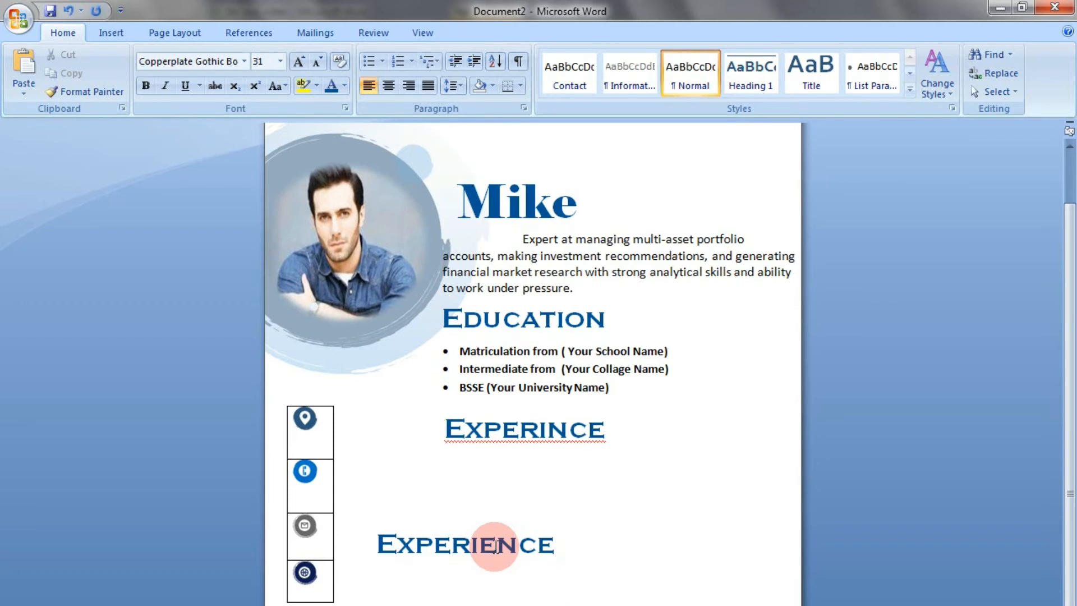
Cut the corrected word "Experience" from the page body and paste it over the misspelled heading in the text box
{"action": "triple_click", "coordinate": [498, 545]}
{"action": "key", "text": "ctrl+c"}
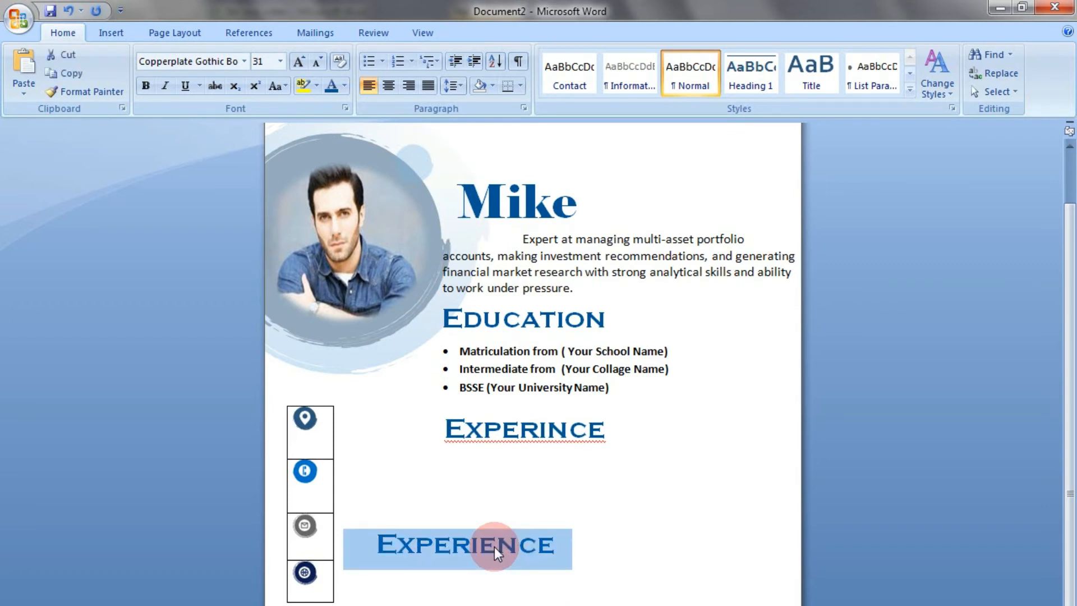
{"action": "key", "text": "Delete"}
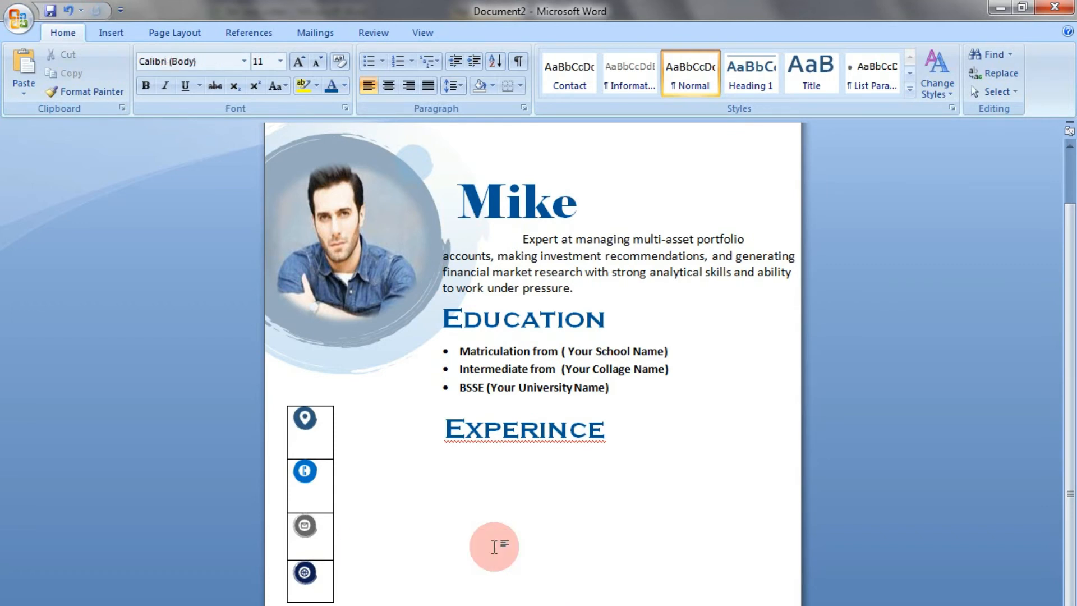
{"action": "left_click", "coordinate": [513, 442]}
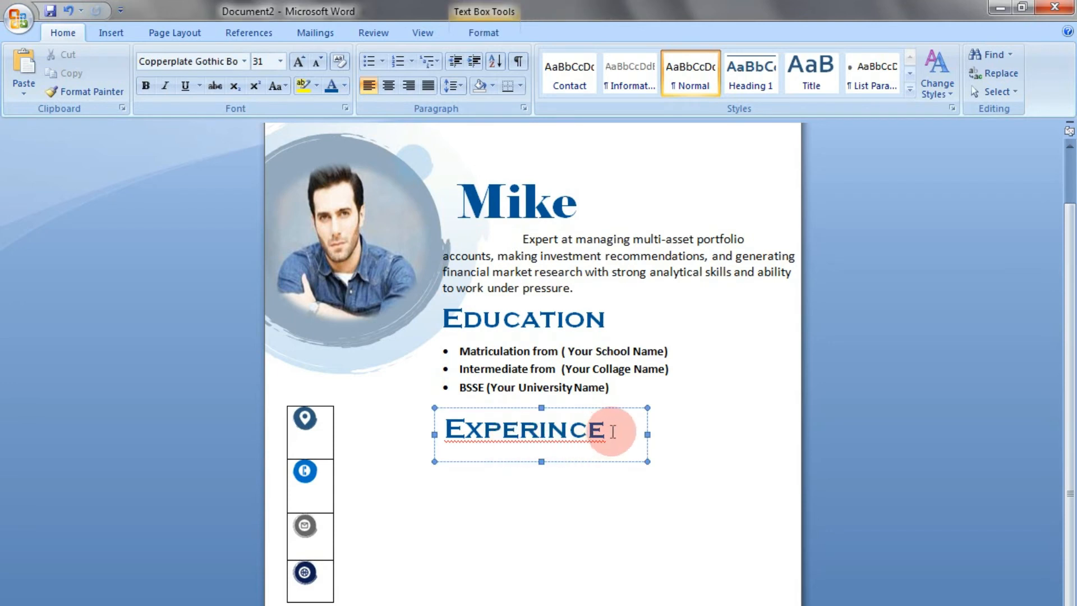
{"action": "left_click_drag", "start_coordinate": [612, 429], "coordinate": [458, 440]}
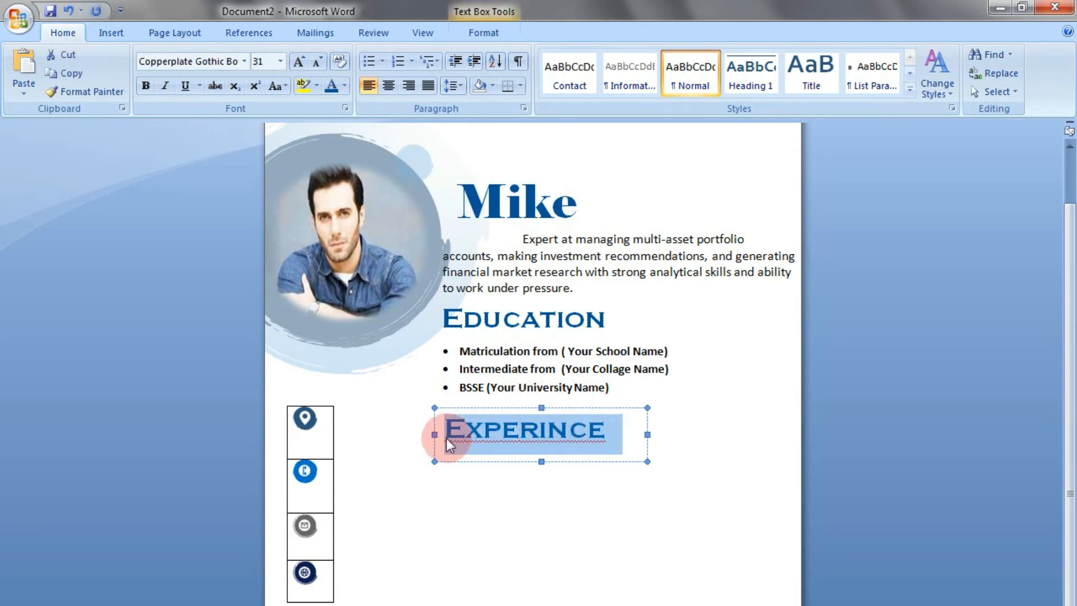
{"action": "key", "text": "ctrl+v"}
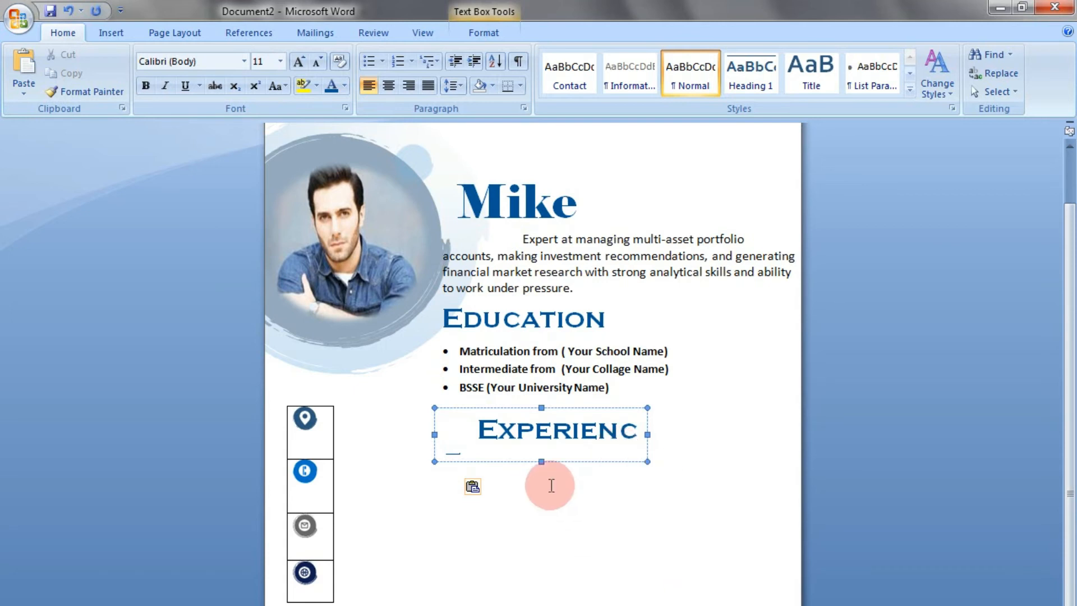
Remove the indent before "Experience" so the heading starts at the edge of its text box
{"action": "left_click", "coordinate": [477, 429]}
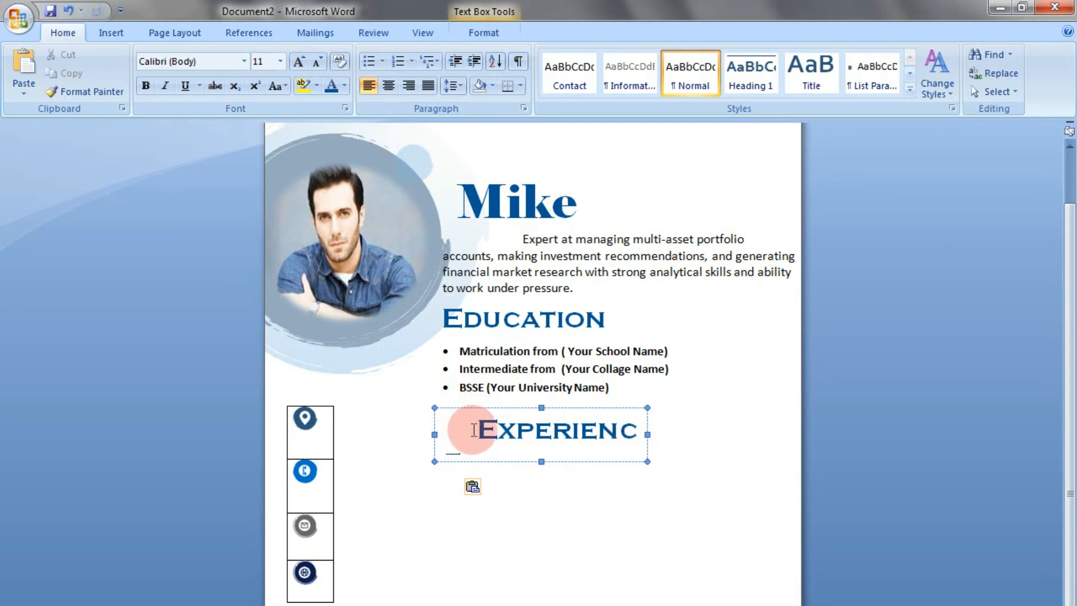
{"action": "key", "text": "BackSpace"}
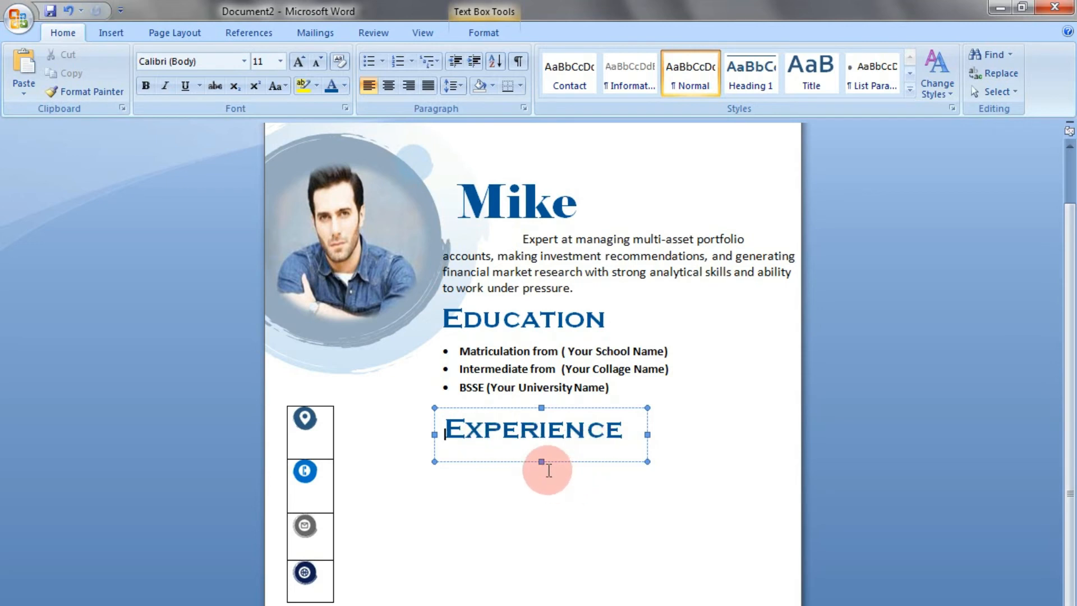
{"action": "left_click_drag", "start_coordinate": [541, 461], "coordinate": [543, 452]}
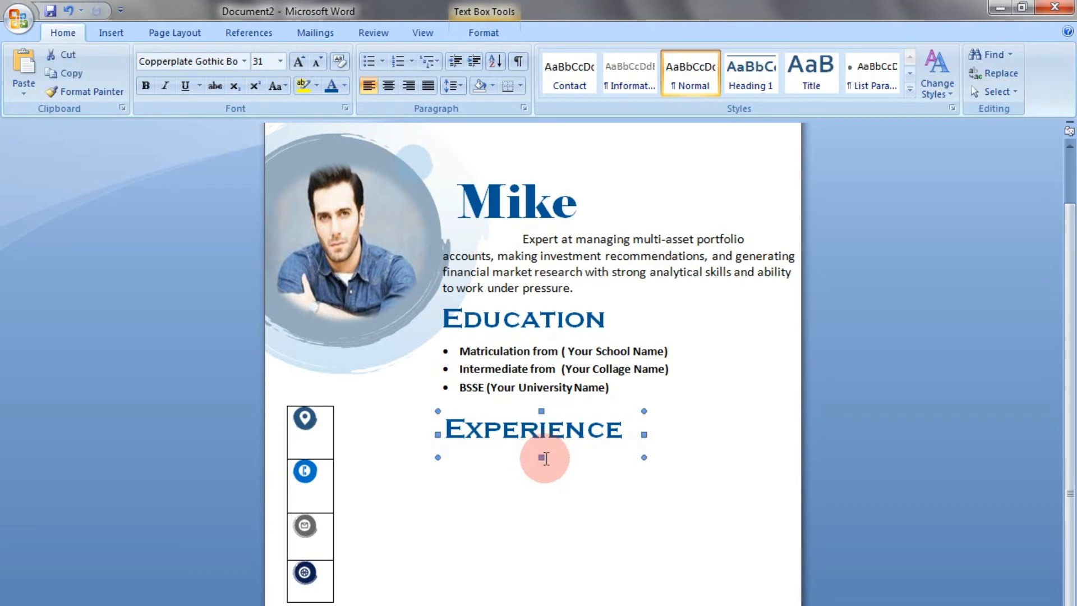
{"action": "left_click", "coordinate": [619, 478]}
Duplicate the Education bulleted list's text box and place the copy below the Experience heading
{"action": "left_click", "coordinate": [608, 365]}
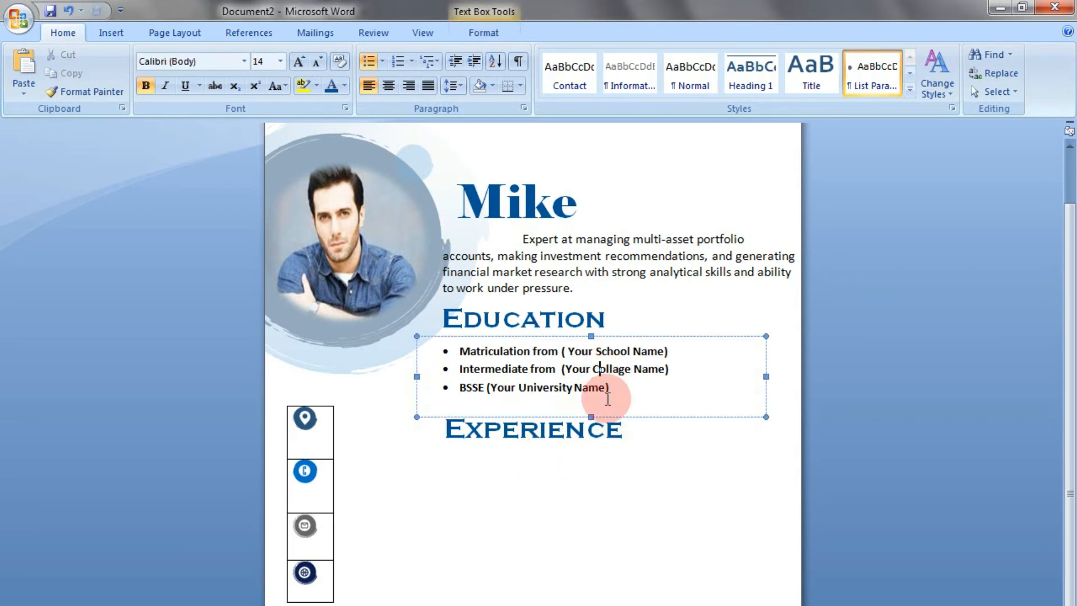
{"action": "left_click", "coordinate": [611, 420]}
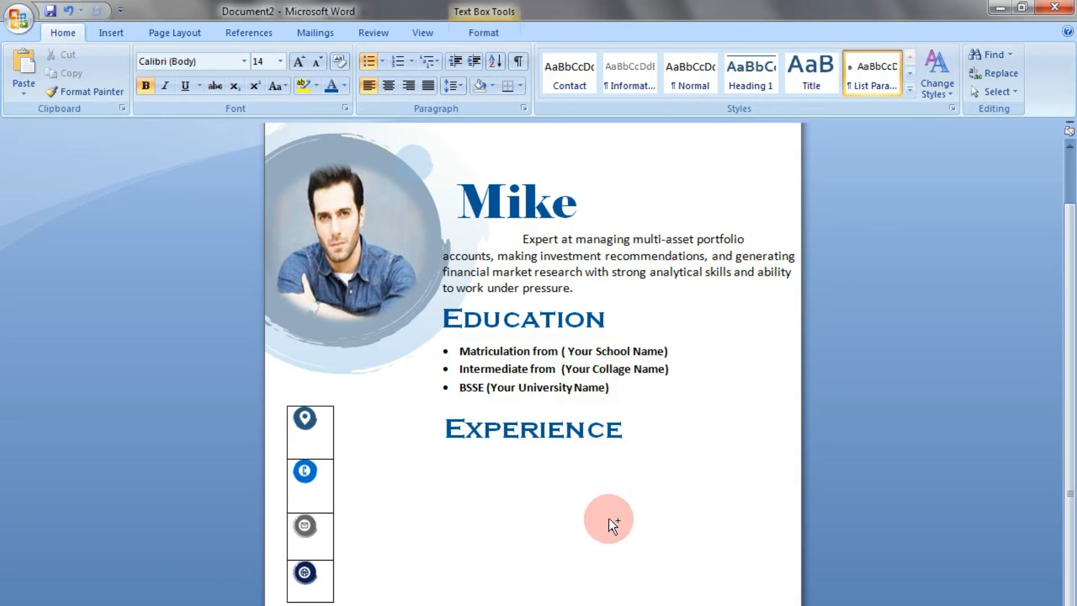
{"action": "type", "text": "Matriculation from ( Your School Name) Intermediate from  (Your Collage Name) BSSE (Your University Name)"}
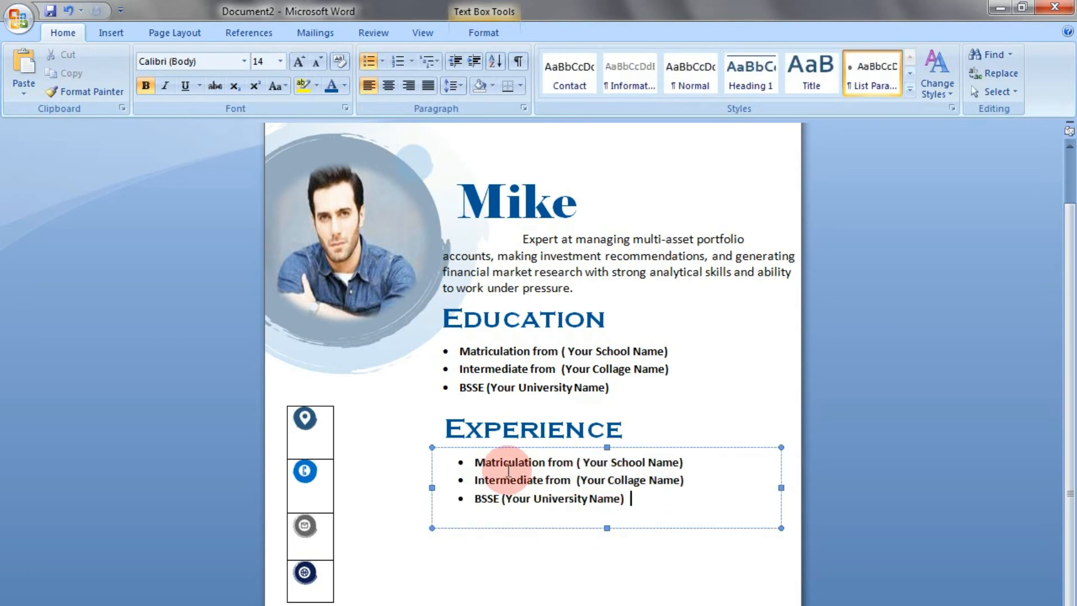
Shift the copied list horizontally until its bullets line up with the Education bullets
{"action": "left_click_drag", "start_coordinate": [533, 528], "coordinate": [503, 525]}
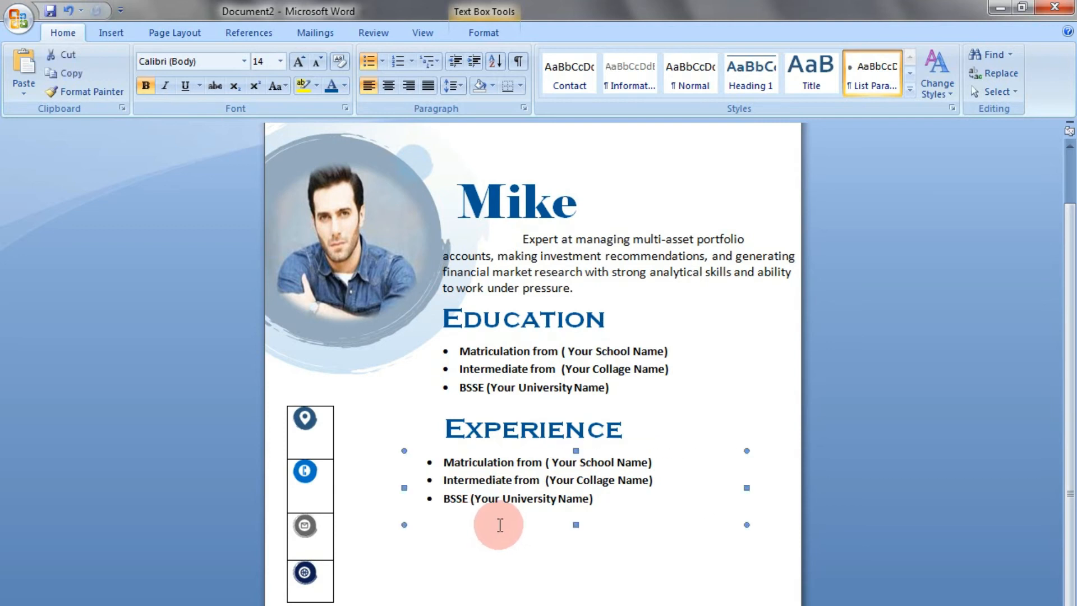
{"action": "key", "text": "Right"}
{"action": "key", "text": "Right"}
{"action": "key", "text": "Right"}
{"action": "key", "text": "Right"}
{"action": "key", "text": "Right"}
{"action": "key", "text": "Right"}
{"action": "key", "text": "Right"}
{"action": "key", "text": "Right"}
{"action": "key", "text": "Right"}
{"action": "key", "text": "Right"}
{"action": "key", "text": "Right"}
{"action": "key", "text": "Right"}
{"action": "key", "text": "Right"}
{"action": "key", "text": "Right"}
{"action": "key", "text": "Right"}
{"action": "key", "text": "Right"}
{"action": "key", "text": "Right"}
{"action": "key", "text": "Right"}
{"action": "key", "text": "Right"}
{"action": "key", "text": "Right"}
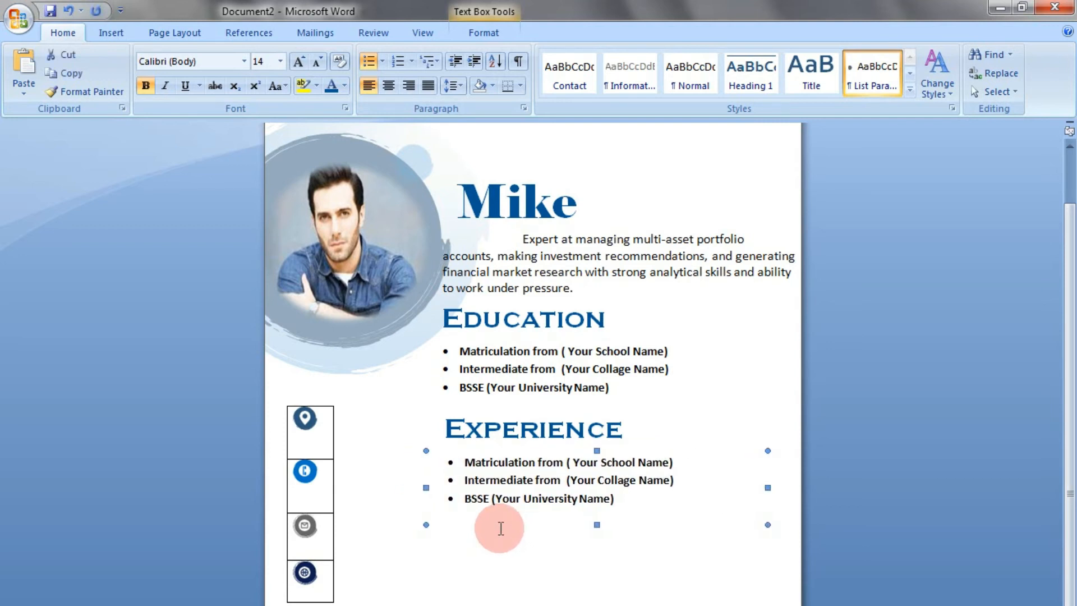
{"action": "key", "text": "Left"}
{"action": "key", "text": "Left"}
{"action": "key", "text": "Left"}
{"action": "key", "text": "Left"}
{"action": "key", "text": "Left"}
{"action": "key", "text": "Left"}
{"action": "key", "text": "Left"}
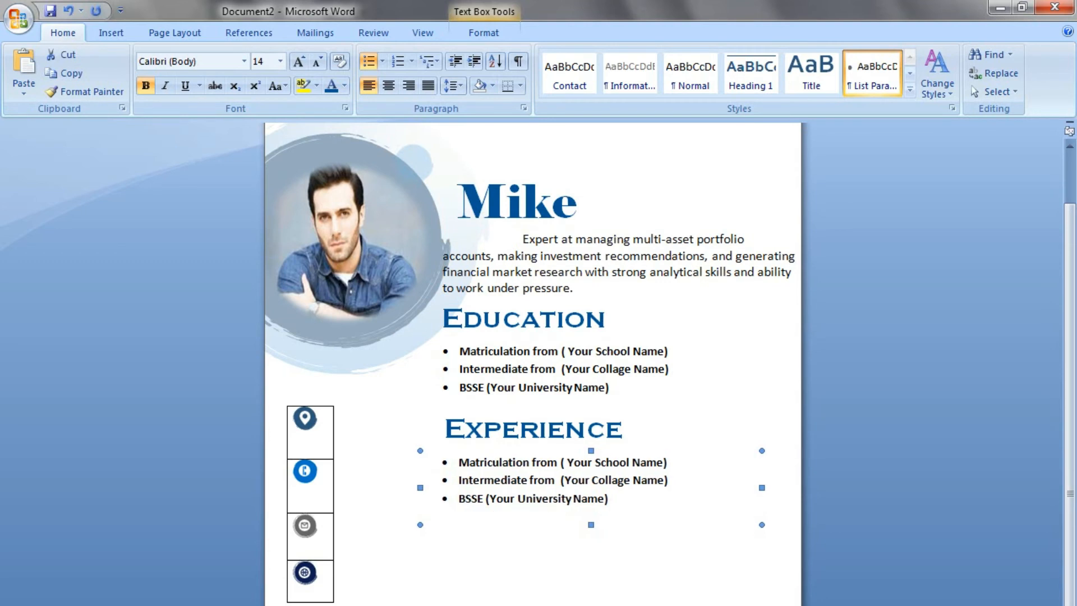
Heighten the copied box and paste Computer Operator, Data Entry, Graphic Designing and In Charge to Analyze workers, each with (Your Years), over its text
{"action": "left_click_drag", "start_coordinate": [617, 499], "coordinate": [462, 458]}
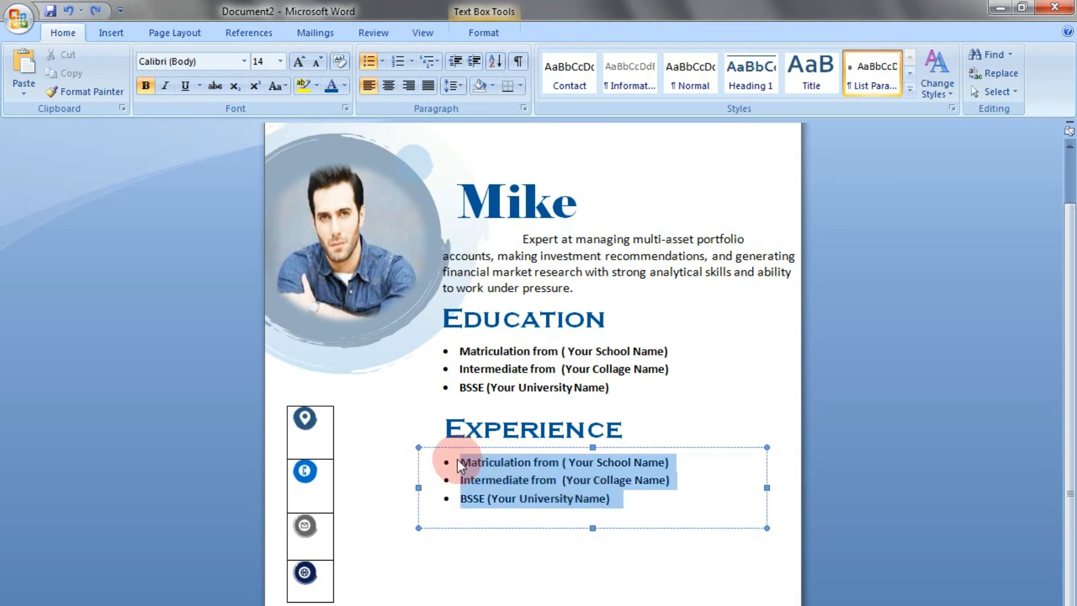
{"action": "left_click_drag", "start_coordinate": [592, 528], "coordinate": [593, 562]}
{"action": "left_click_drag", "start_coordinate": [630, 493], "coordinate": [456, 466]}
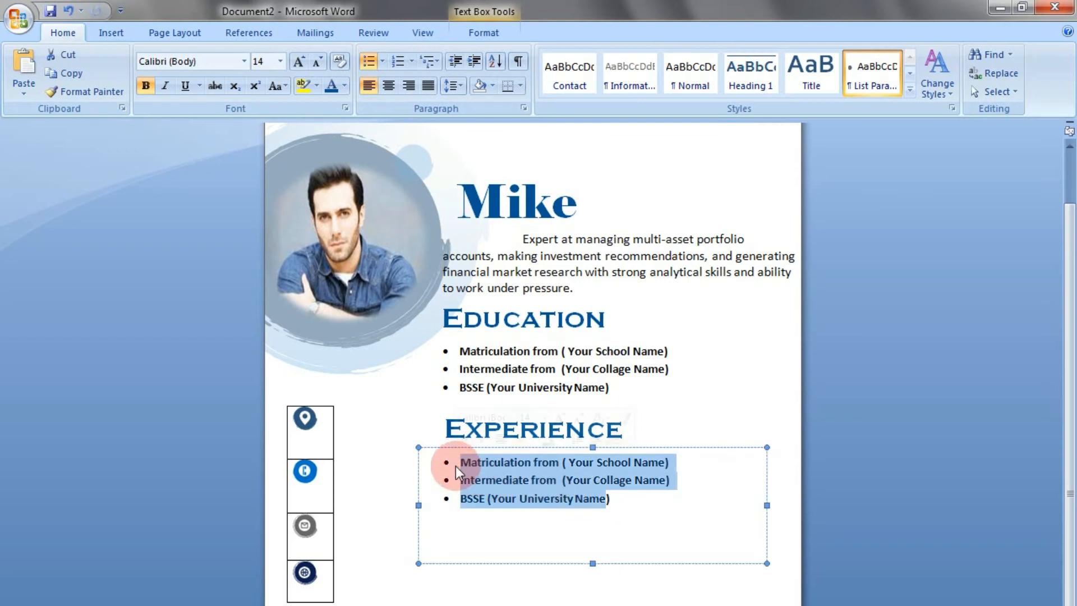
{"action": "type", "text": "Computer Operator\t(Your Years) Data Entry\t(Your Years) Graphic Designing\t(Your Years) In Charge to Analyze workers\t(Your Years)"}
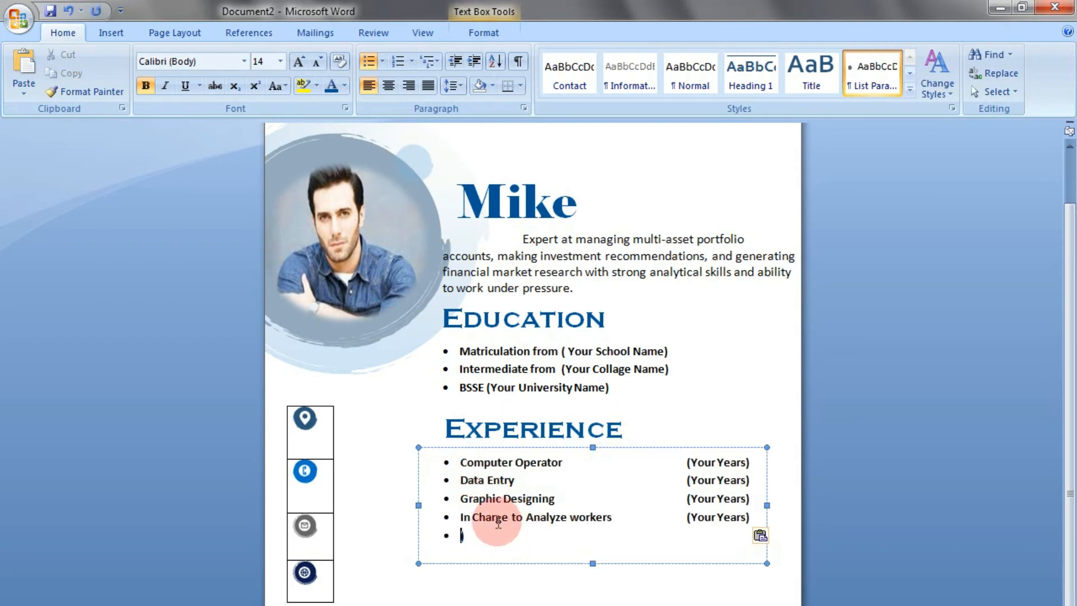
Delete the leftover bracket and empty last bullet from the Experience list and shorten its text box to fit
{"action": "key", "text": "BackSpace"}
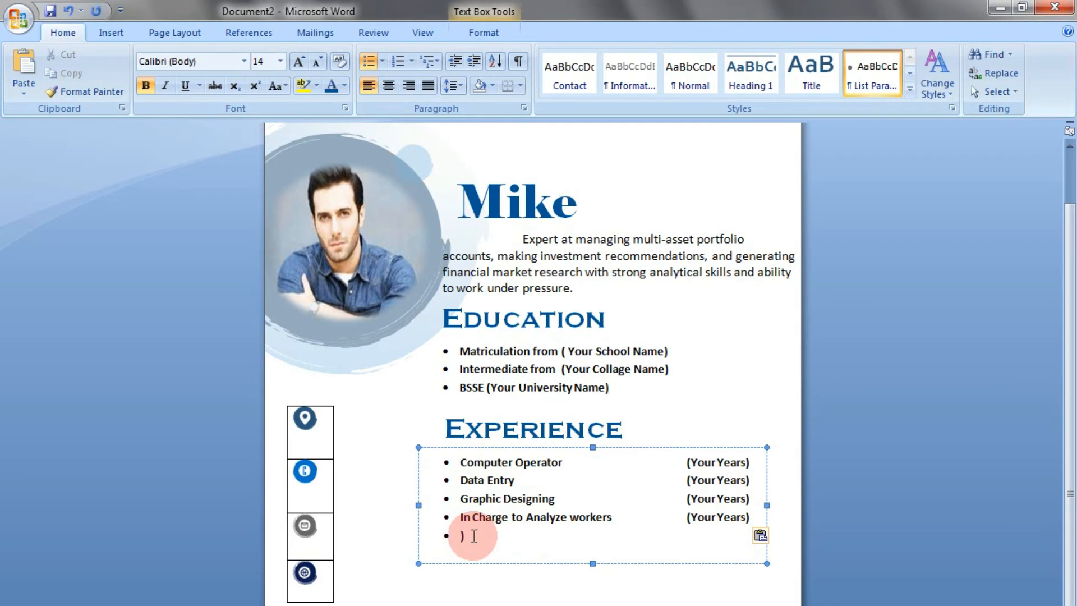
{"action": "left_click", "coordinate": [470, 536]}
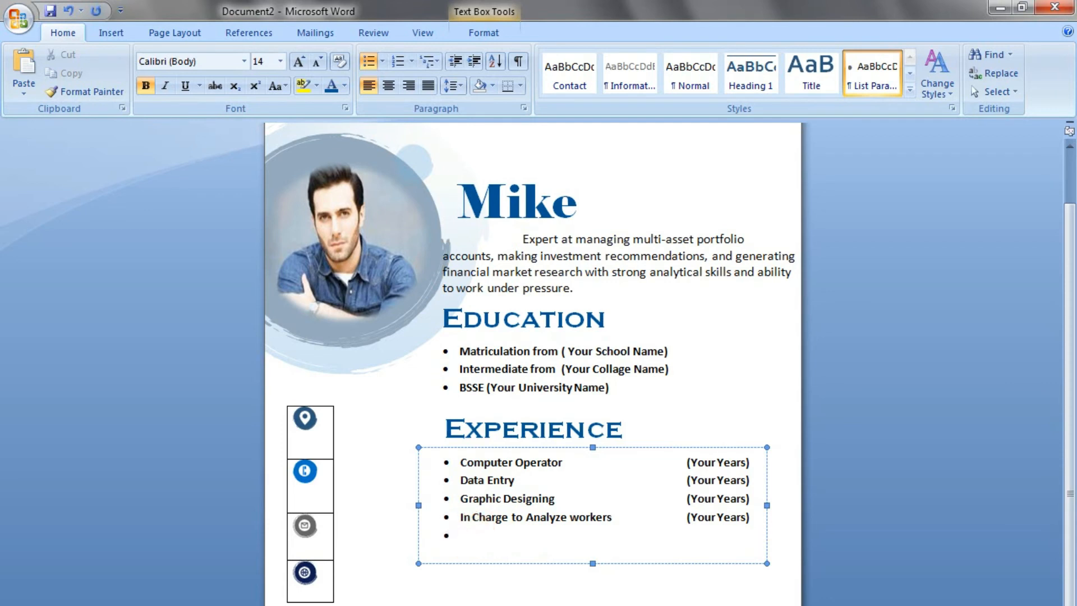
{"action": "left_click", "coordinate": [470, 536]}
{"action": "key", "text": "BackSpace"}
{"action": "left_click", "coordinate": [595, 563]}
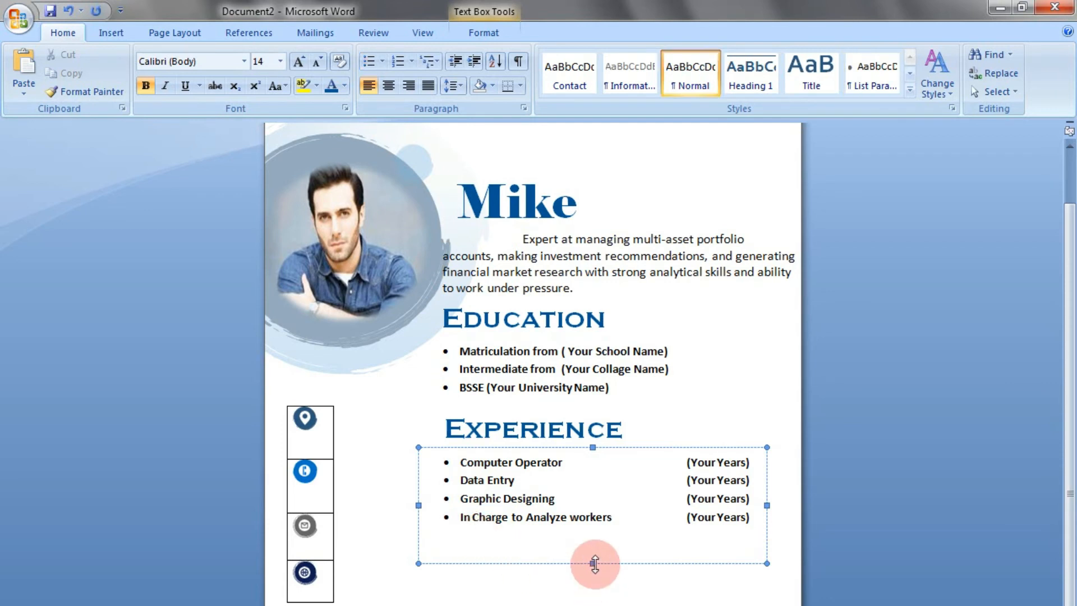
{"action": "left_click_drag", "start_coordinate": [594, 564], "coordinate": [595, 536]}
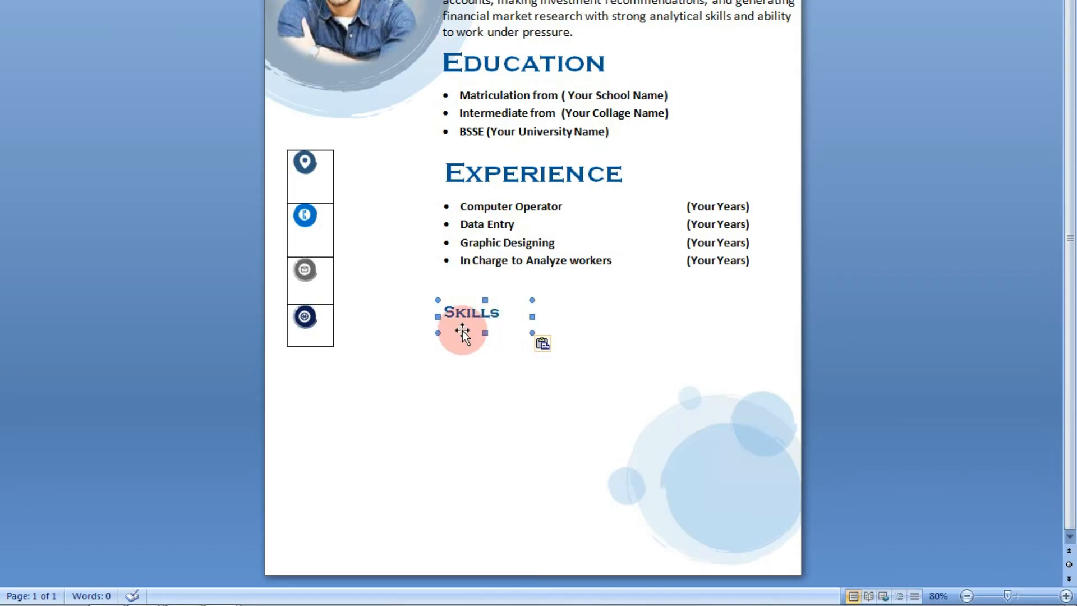
Position a Skills heading directly below the Experience list and widen its text box slightly
{"action": "key", "text": "Up"}
{"action": "key", "text": "Up"}
{"action": "key", "text": "Up"}
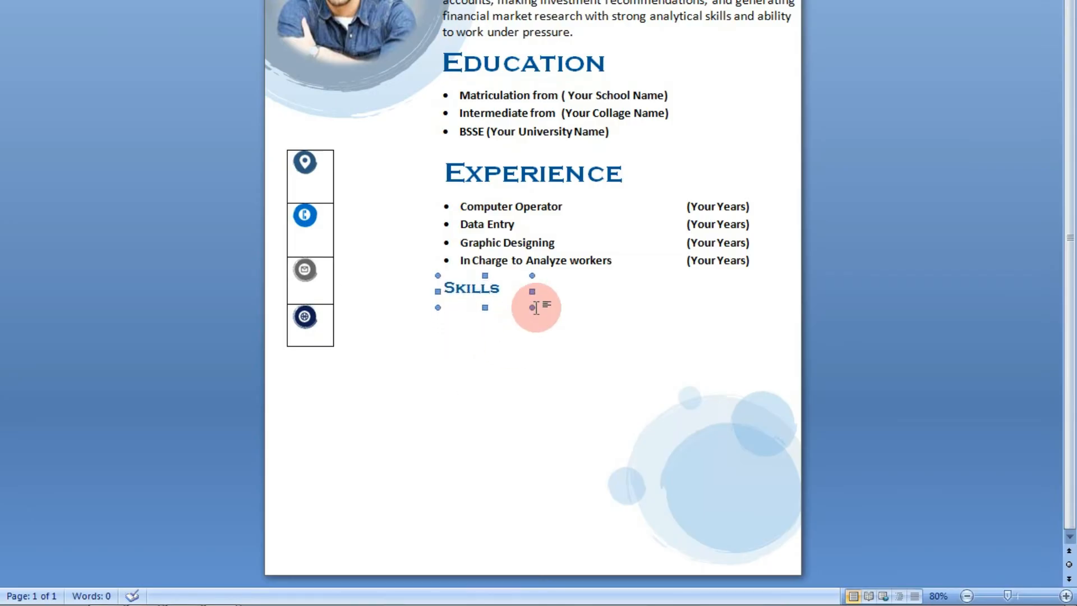
{"action": "left_click_drag", "start_coordinate": [534, 308], "coordinate": [553, 308]}
Reduce the font size of the Experience and Education headings to match the Skills heading
{"action": "left_click", "coordinate": [505, 286]}
{"action": "key", "text": "ctrl+a"}
{"action": "left_click", "coordinate": [506, 170]}
{"action": "left_click", "coordinate": [611, 171]}
{"action": "key", "text": "ctrl+a"}
{"action": "left_click", "coordinate": [281, 0]}
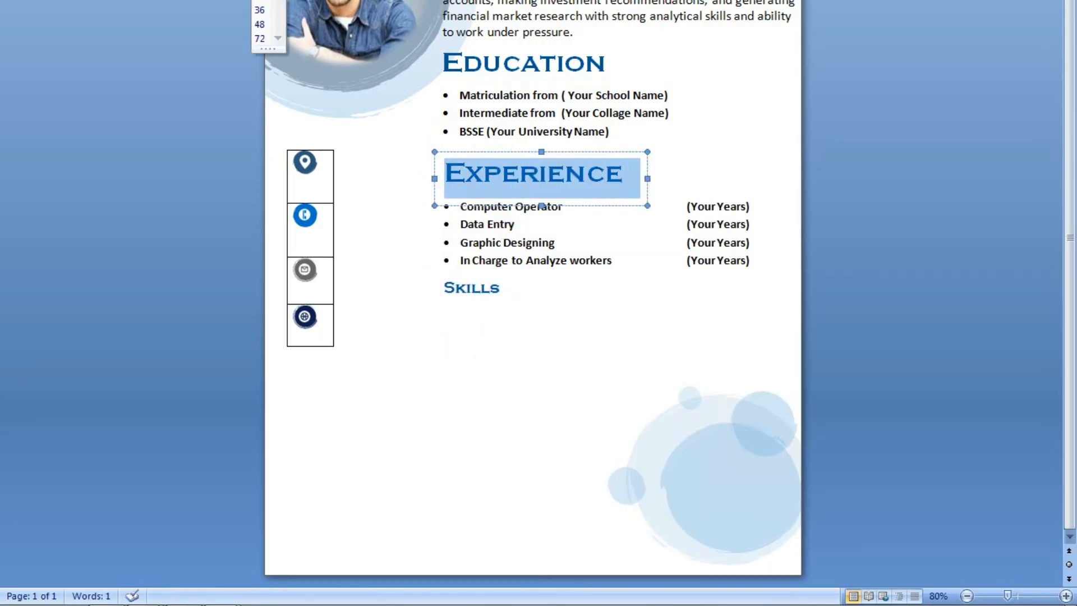
{"action": "left_click", "coordinate": [261, 0]}
{"action": "left_click_drag", "start_coordinate": [608, 65], "coordinate": [445, 66]}
{"action": "left_click", "coordinate": [280, 0]}
{"action": "left_click", "coordinate": [261, 0]}
{"action": "left_click", "coordinate": [533, 201]}
Add a bulleted list with Ms office, Adobe Photoshop, Adobe Illustrator and Data Entry directly below the Skills heading
{"action": "left_click", "coordinate": [486, 350]}
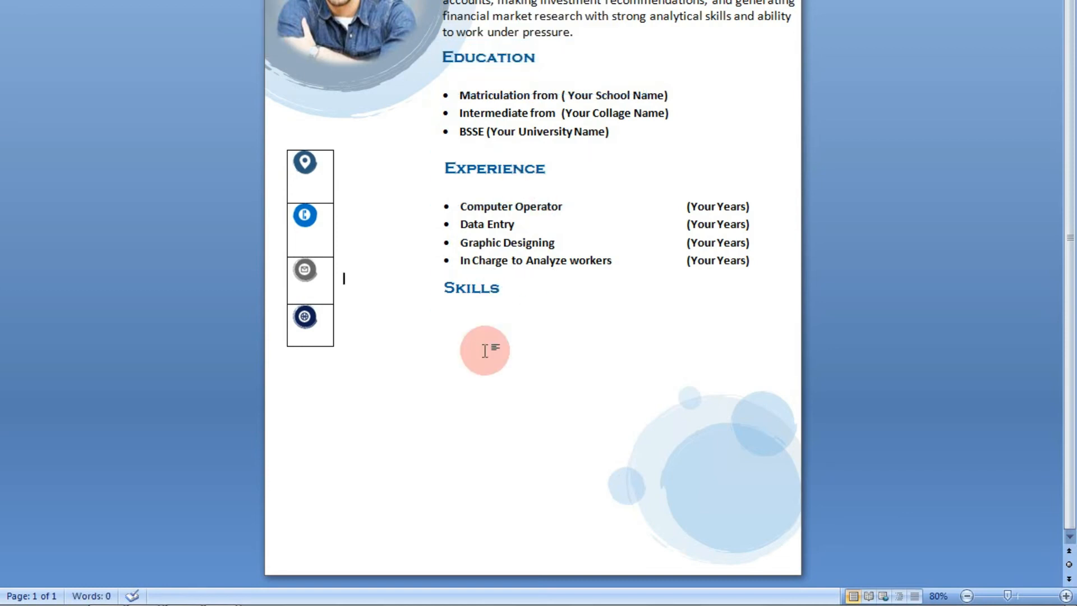
{"action": "key", "text": "Up"}
{"action": "key", "text": "Up"}
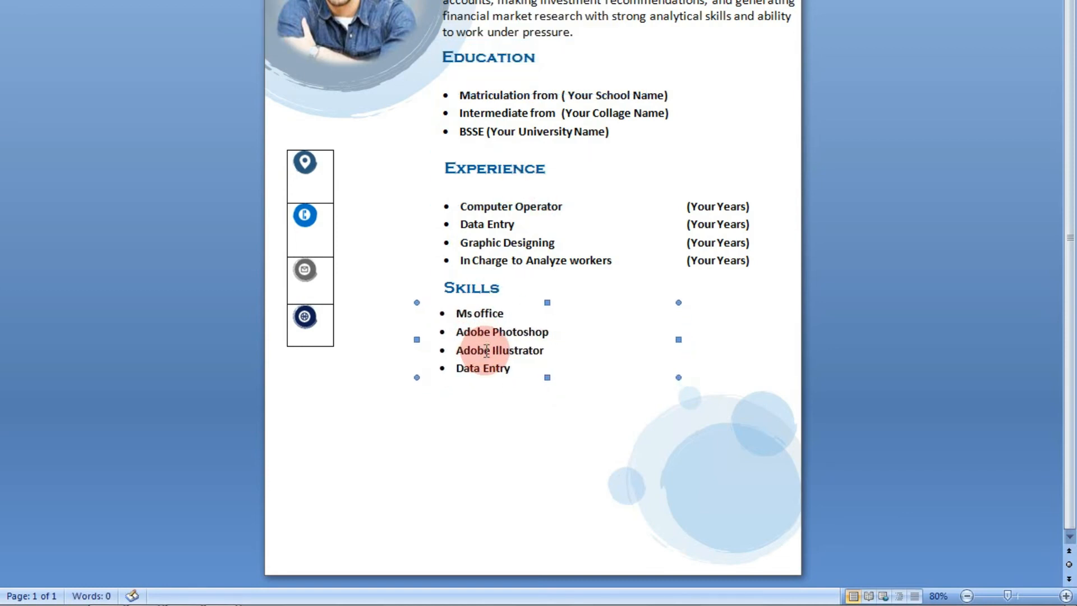
Paste a Hobbies heading below the Skills list and nudge it up to sit just under the last bullet
{"action": "left_click", "coordinate": [489, 414]}
{"action": "key", "text": "ctrl+v"}
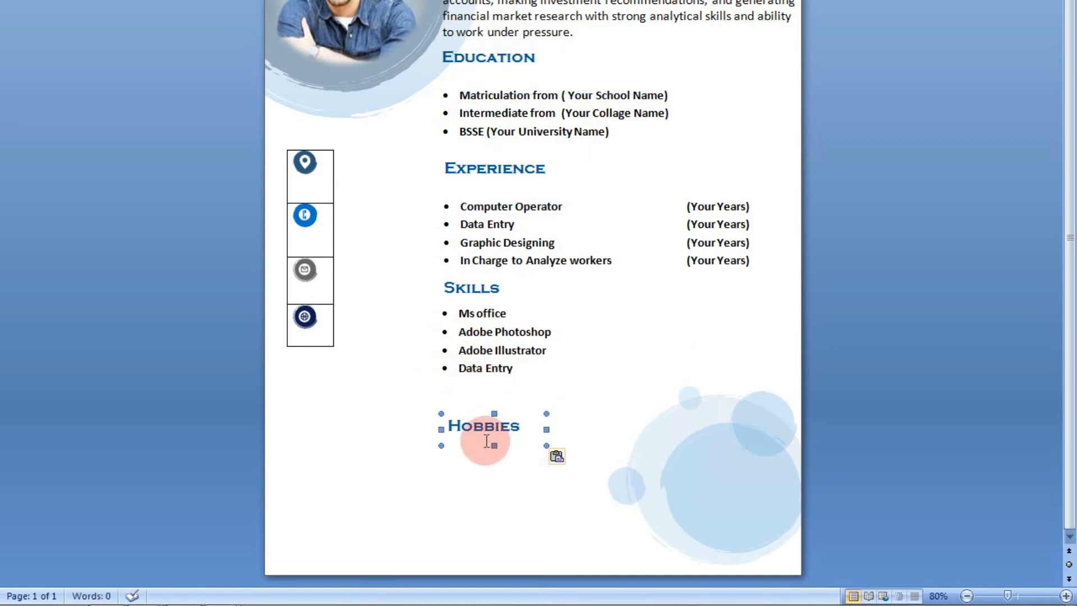
{"action": "key", "text": "Up"}
{"action": "key", "text": "Up"}
{"action": "key", "text": "Up"}
{"action": "key", "text": "Up"}
{"action": "key", "text": "Up"}
{"action": "key", "text": "Up"}
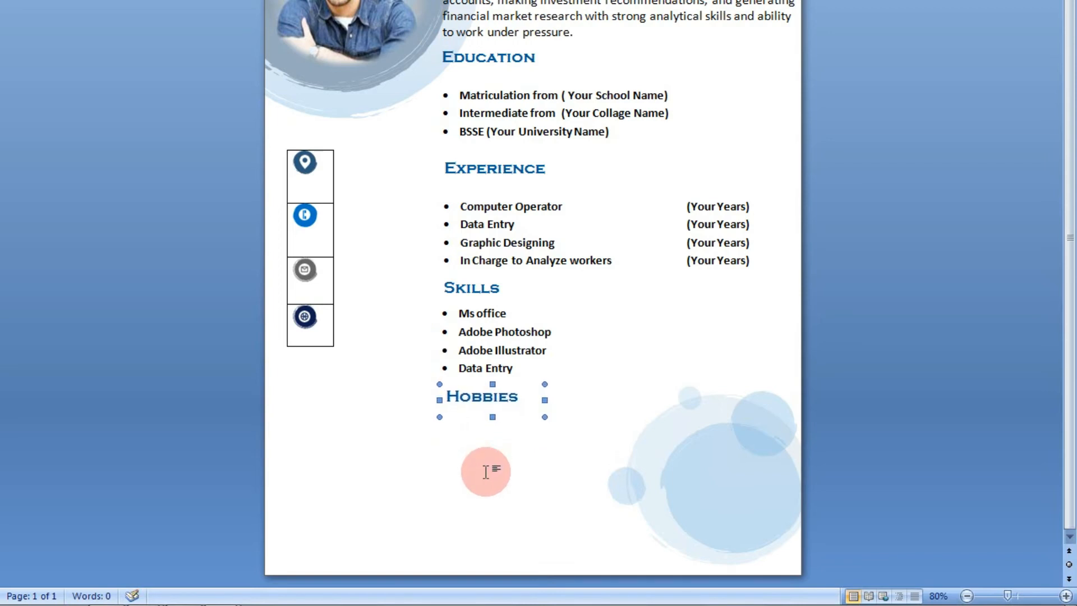
Paste a bulleted list with Cricket, Computer and Football under the Hobbies heading and align it with the lists above
{"action": "left_click", "coordinate": [486, 472]}
{"action": "key", "text": "ctrl+v"}
{"action": "key", "text": "Up"}
{"action": "key", "text": "Up"}
{"action": "key", "text": "Up"}
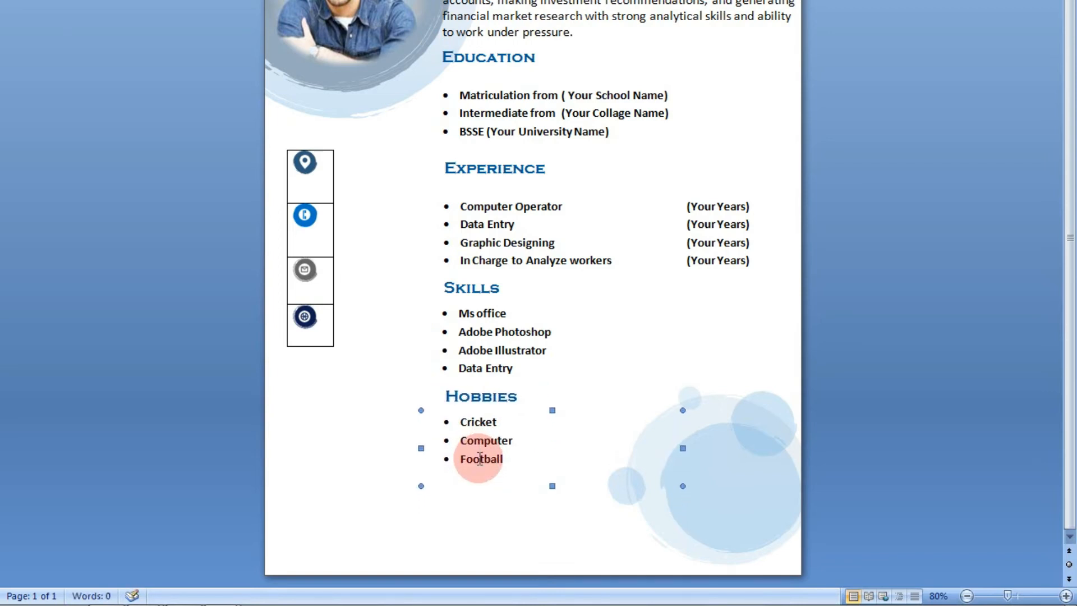
{"action": "key", "text": "ctrl+Left"}
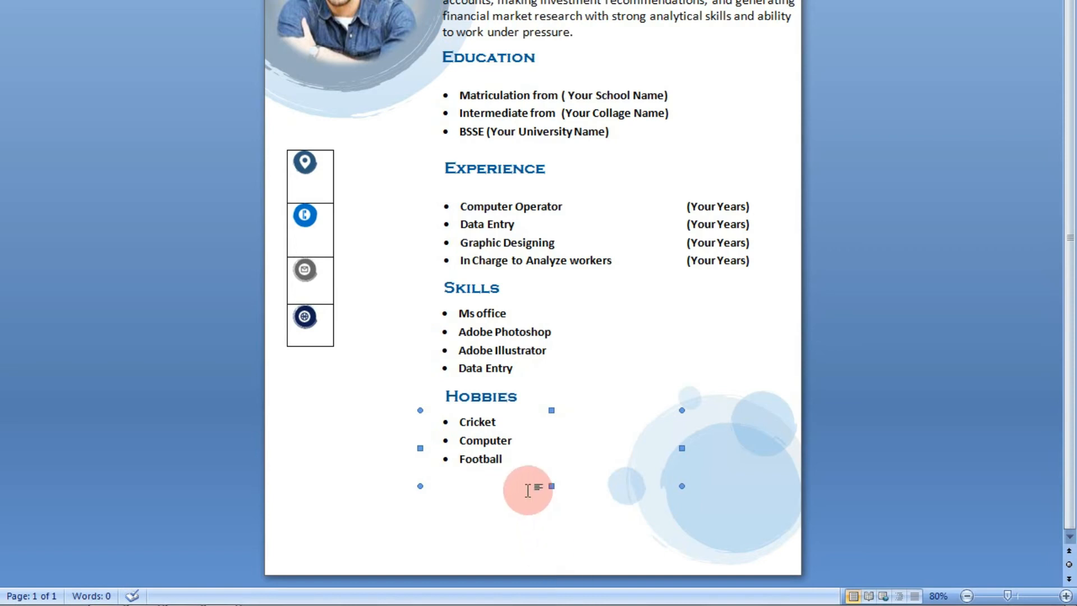
Nudge the Experience bulleted list up closer to its heading
{"action": "left_click", "coordinate": [519, 439]}
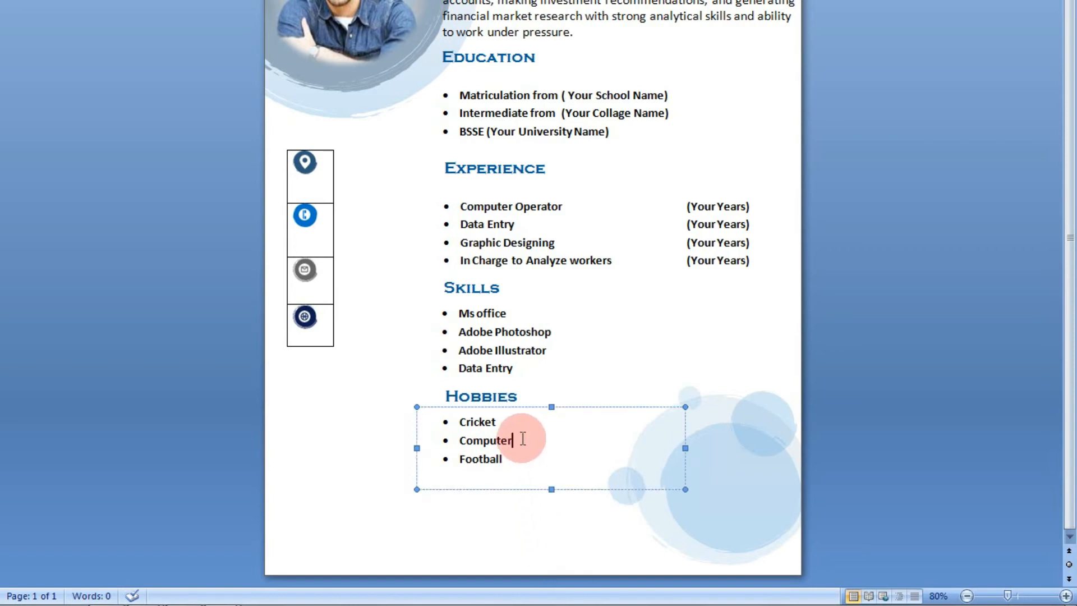
{"action": "left_click", "coordinate": [505, 354]}
{"action": "left_click", "coordinate": [541, 241]}
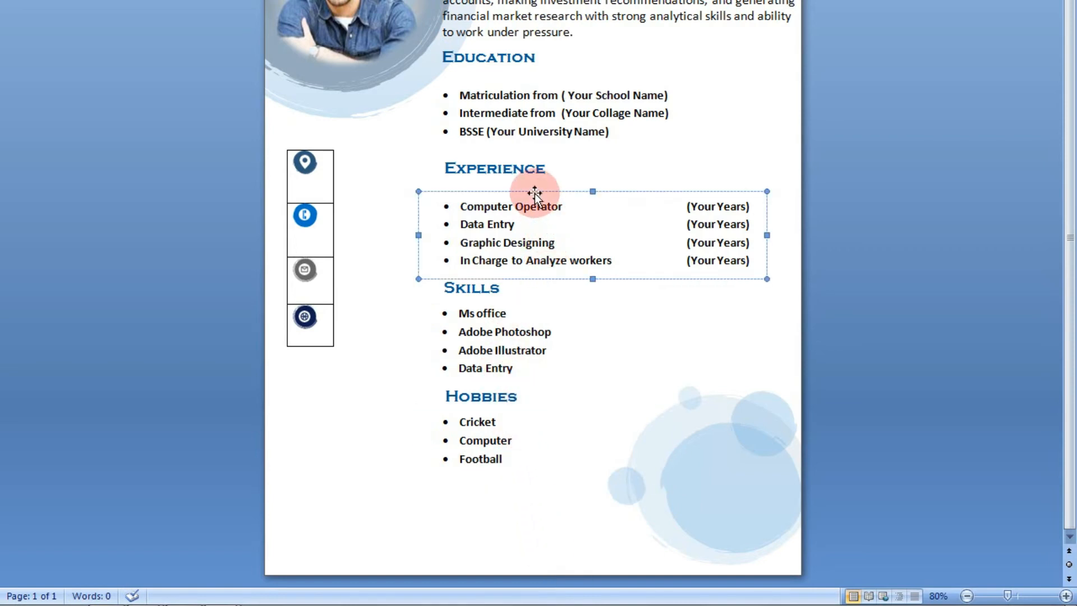
{"action": "left_click", "coordinate": [534, 151]}
{"action": "left_click", "coordinate": [524, 243]}
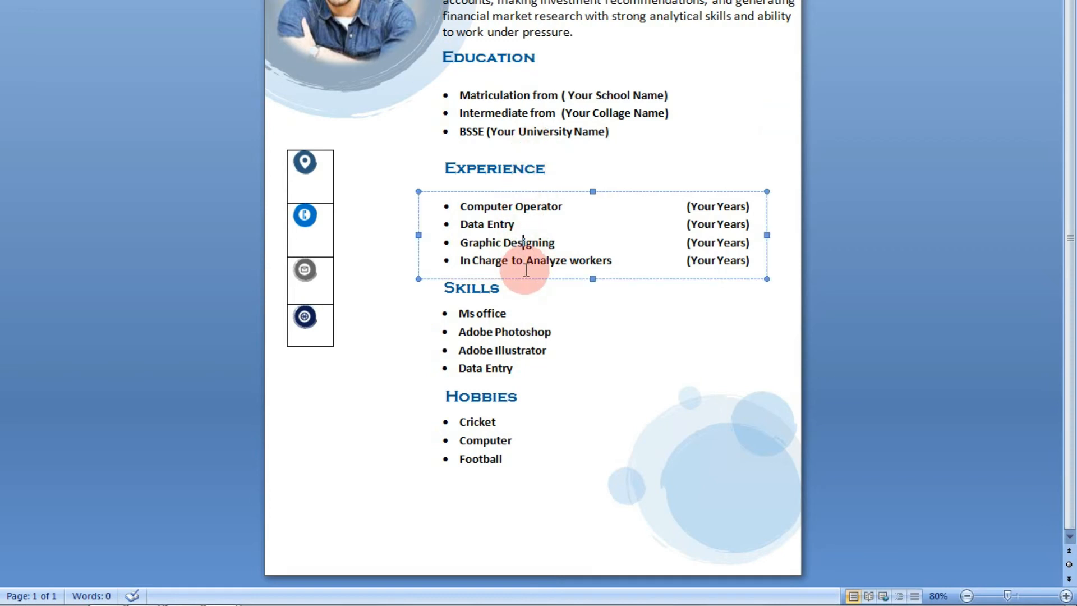
{"action": "left_click", "coordinate": [534, 278]}
{"action": "key", "text": "Up"}
{"action": "key", "text": "Up"}
{"action": "key", "text": "Up"}
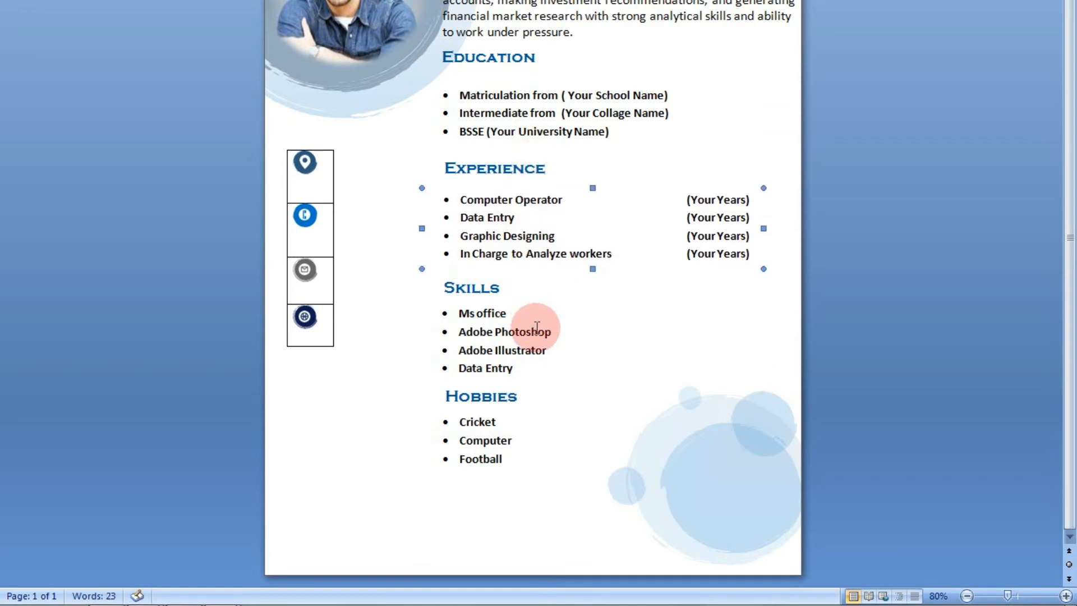
{"action": "left_click", "coordinate": [513, 370]}
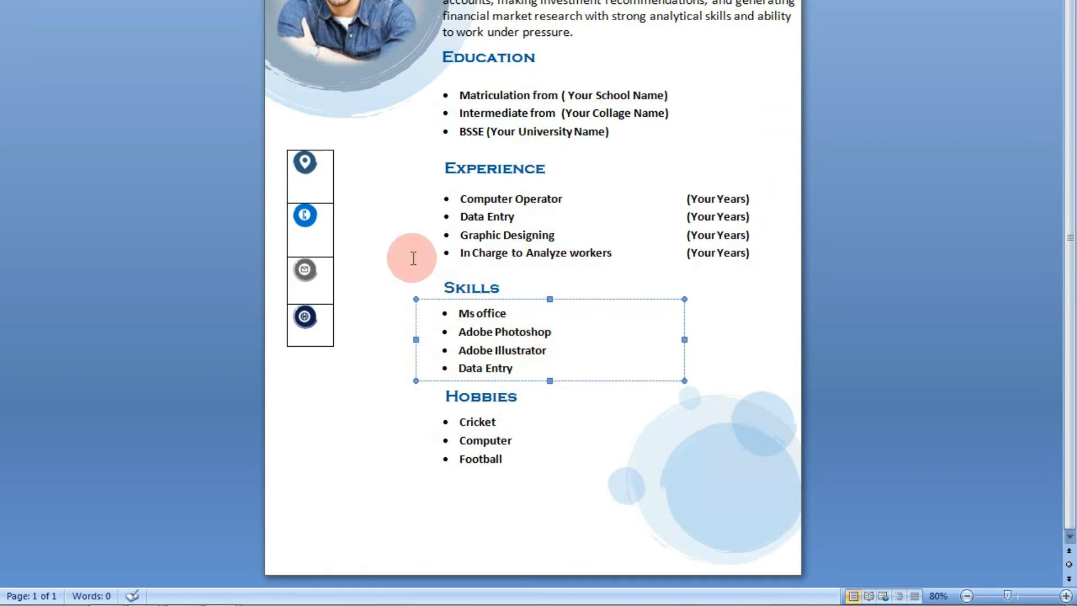
Remove all borders from the contact icons table
{"action": "left_click", "coordinate": [279, 143]}
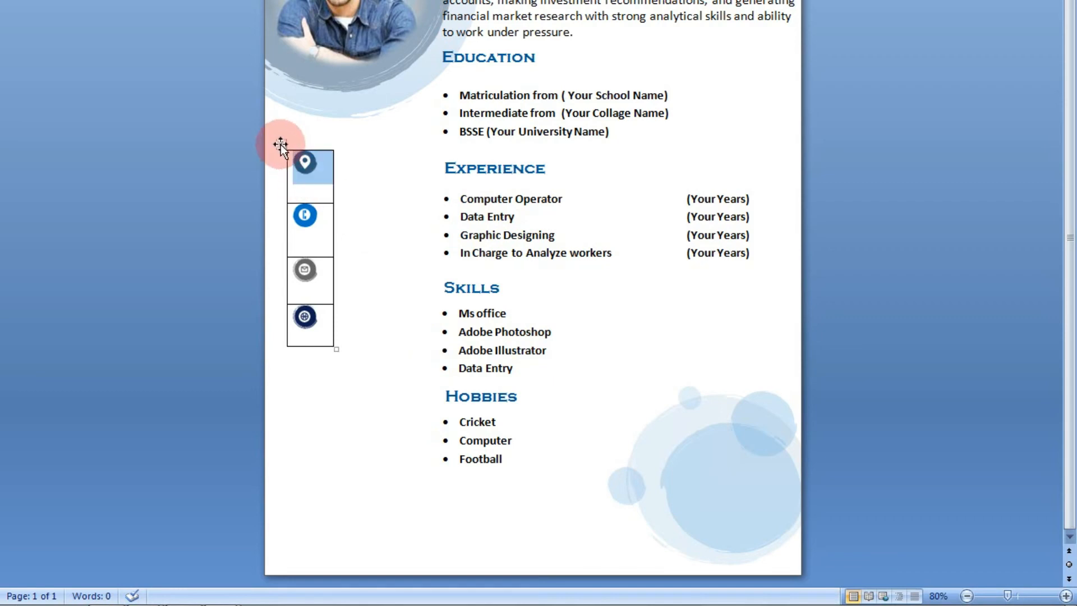
{"action": "left_click", "coordinate": [281, 145]}
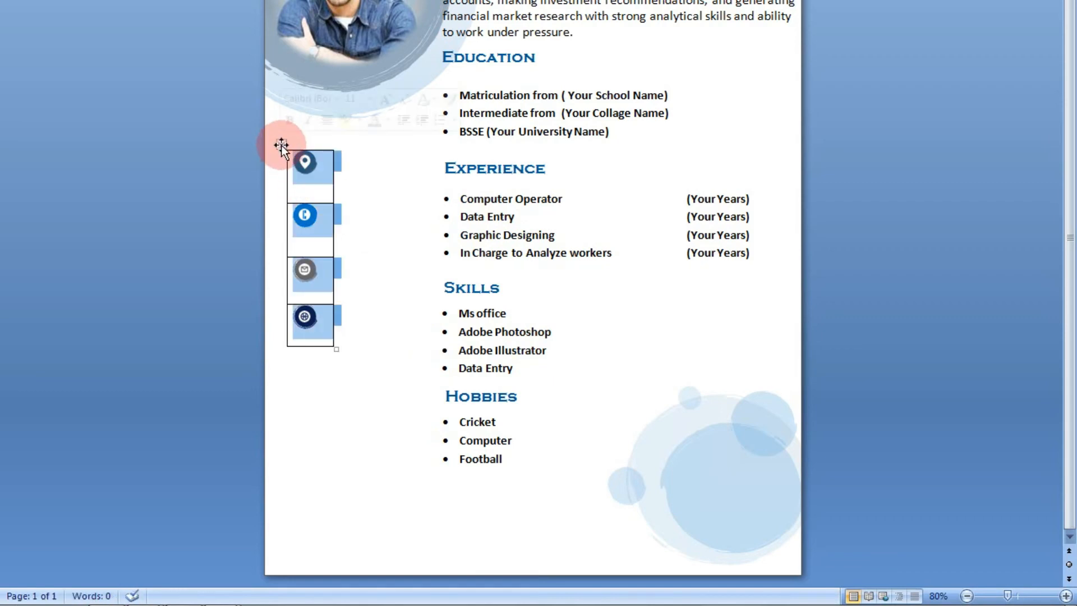
{"action": "left_click", "coordinate": [698, 39]}
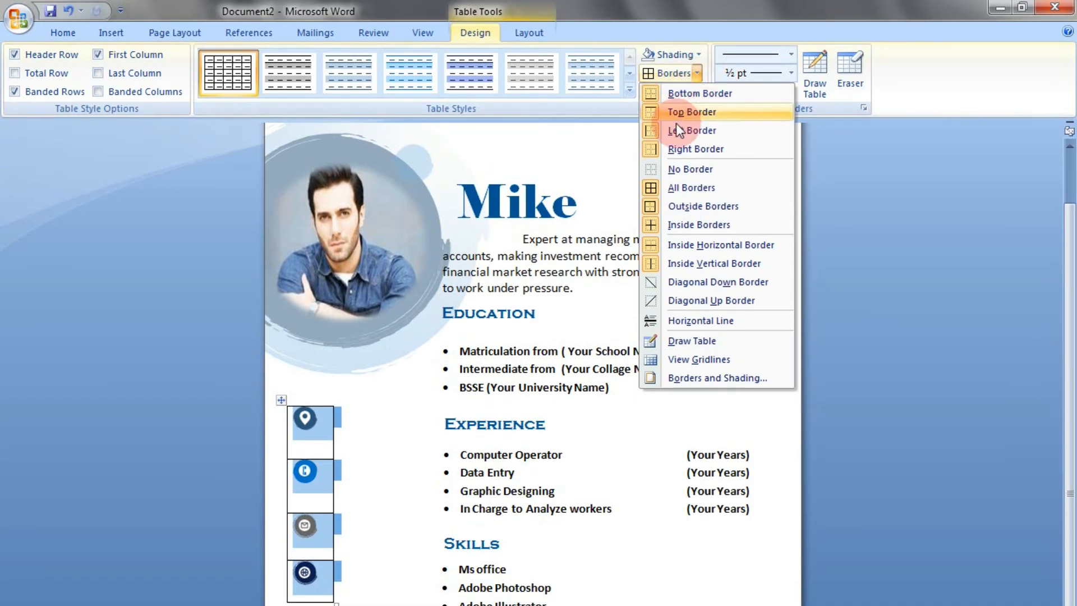
{"action": "left_click", "coordinate": [673, 169]}
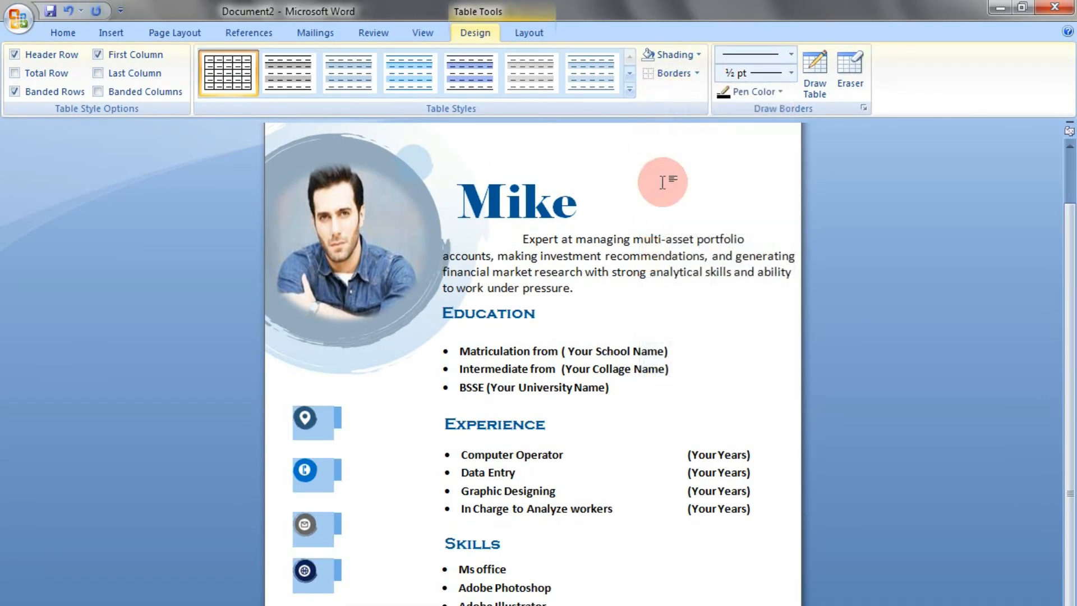
{"action": "left_click", "coordinate": [372, 449]}
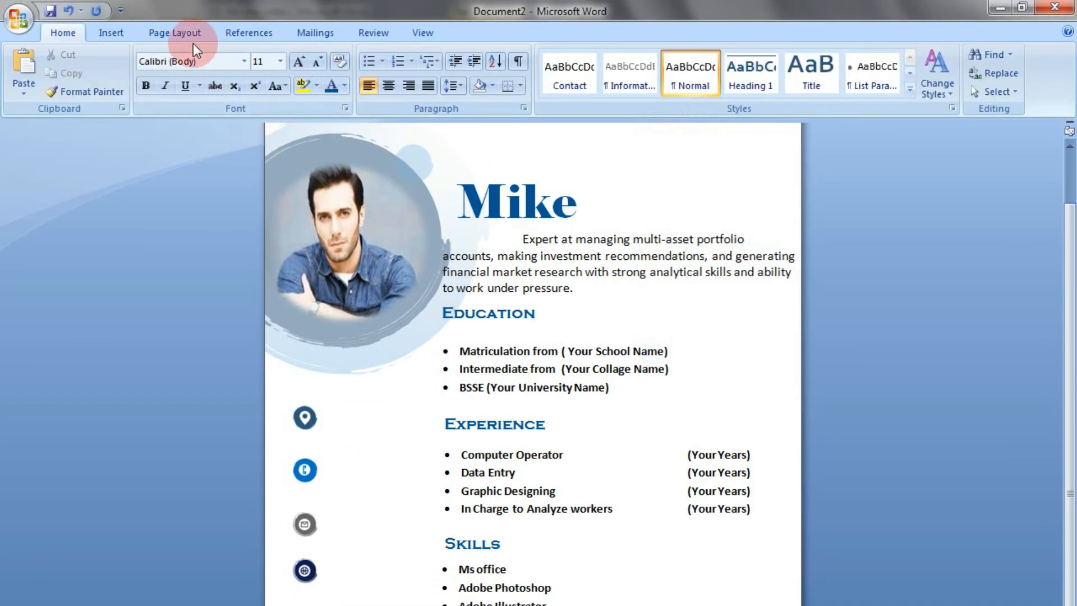
Draw a text box about 1.65" wide and 0.57" high beside the location icon and enter Yoursite.com in it
{"action": "left_click", "coordinate": [122, 33]}
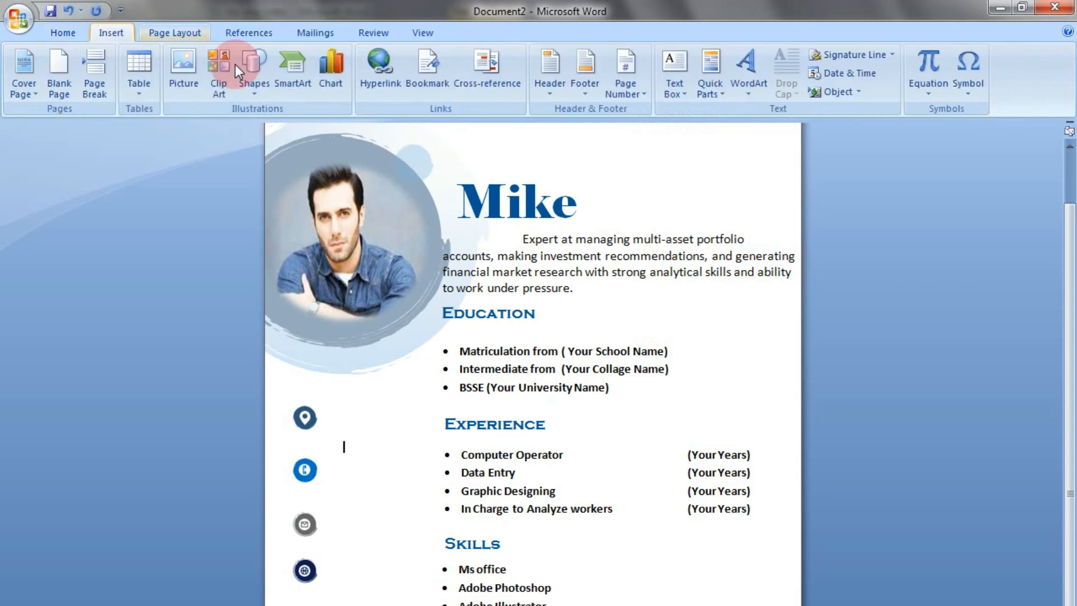
{"action": "left_click", "coordinate": [675, 84]}
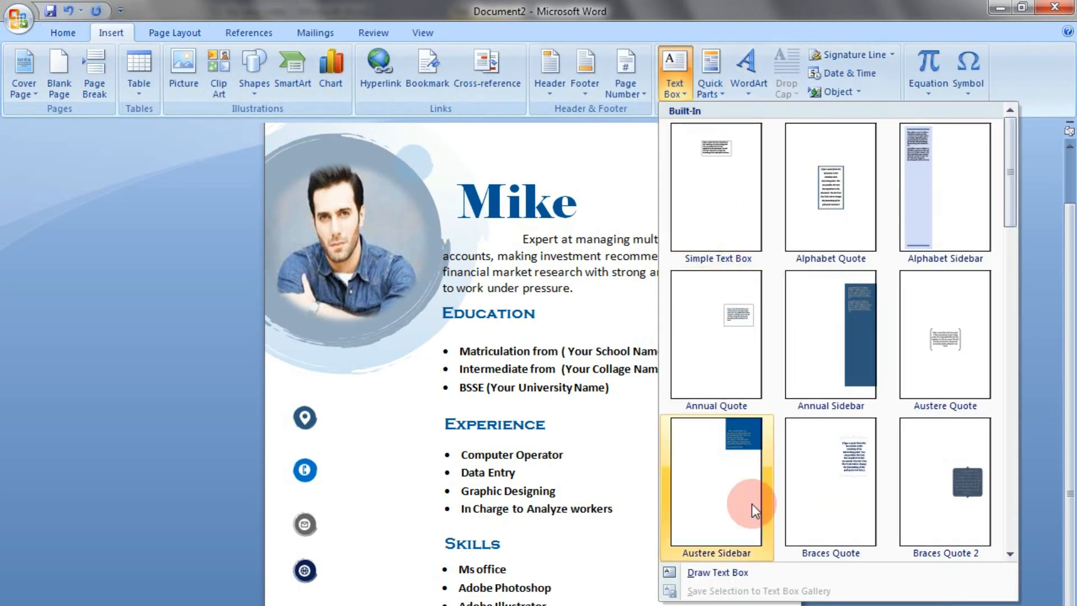
{"action": "left_click", "coordinate": [711, 571]}
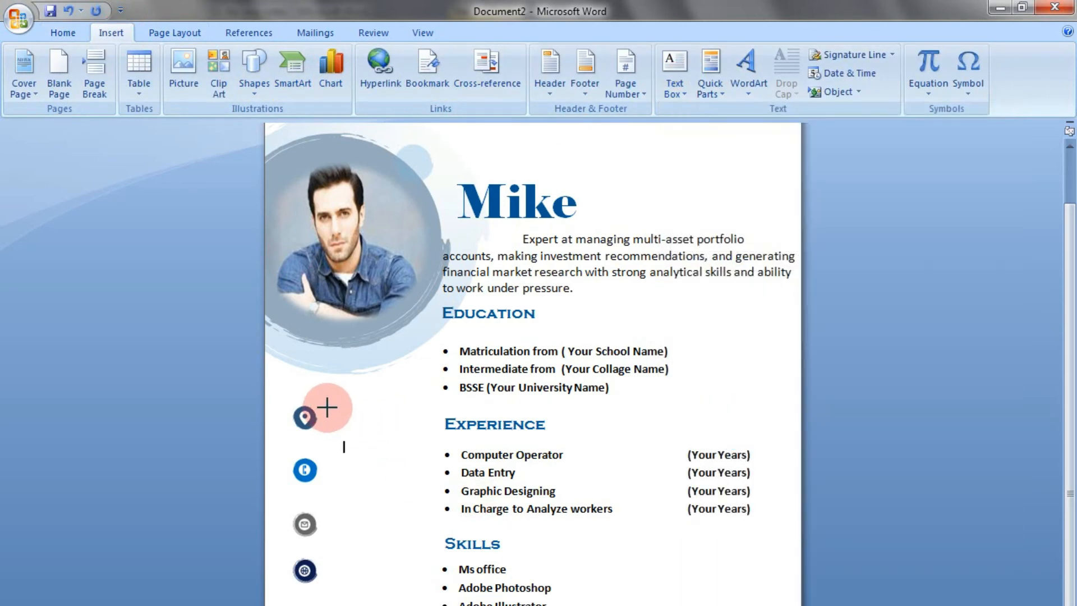
{"action": "left_click_drag", "start_coordinate": [328, 405], "coordinate": [436, 443]}
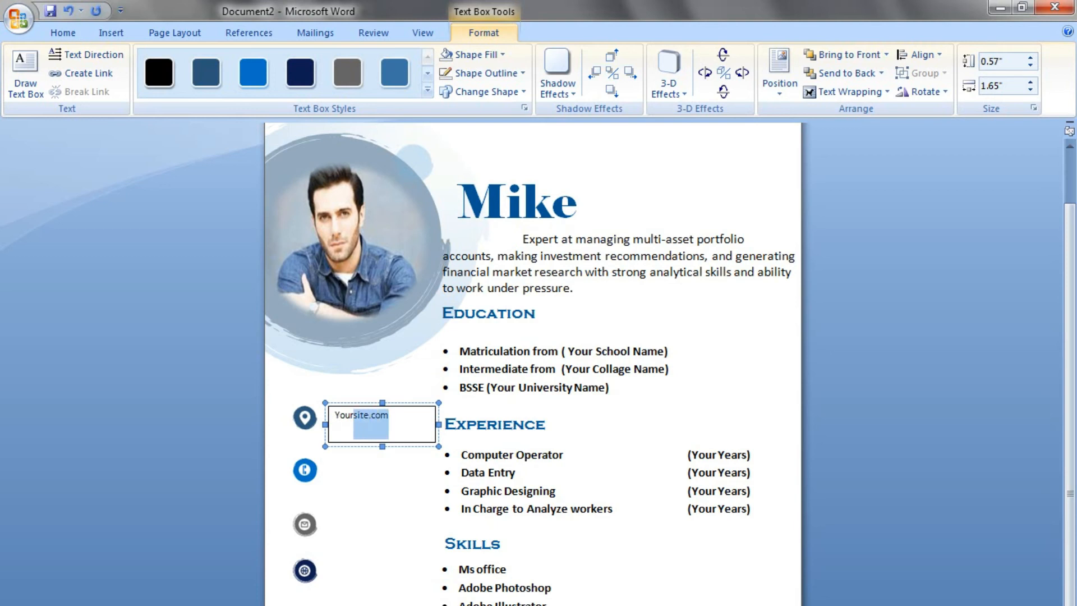
Enlarge the Yoursite.com text to 18 pt and colour it dark blue to match the section headings
{"action": "left_click", "coordinate": [411, 433]}
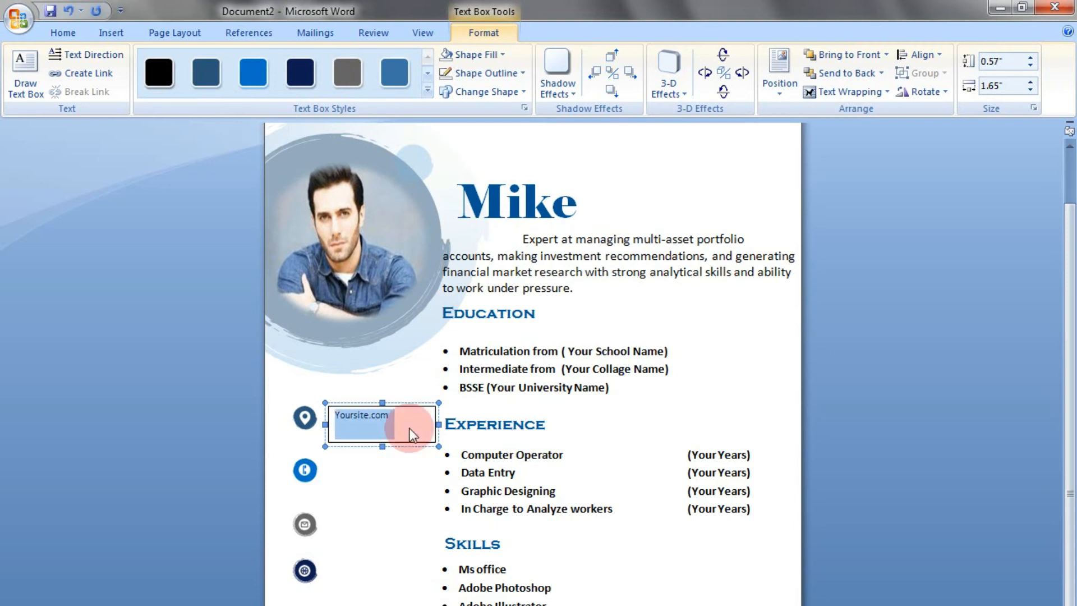
{"action": "key", "text": "ctrl+bracketright"}
{"action": "key", "text": "ctrl+bracketright"}
{"action": "key", "text": "ctrl+bracketright"}
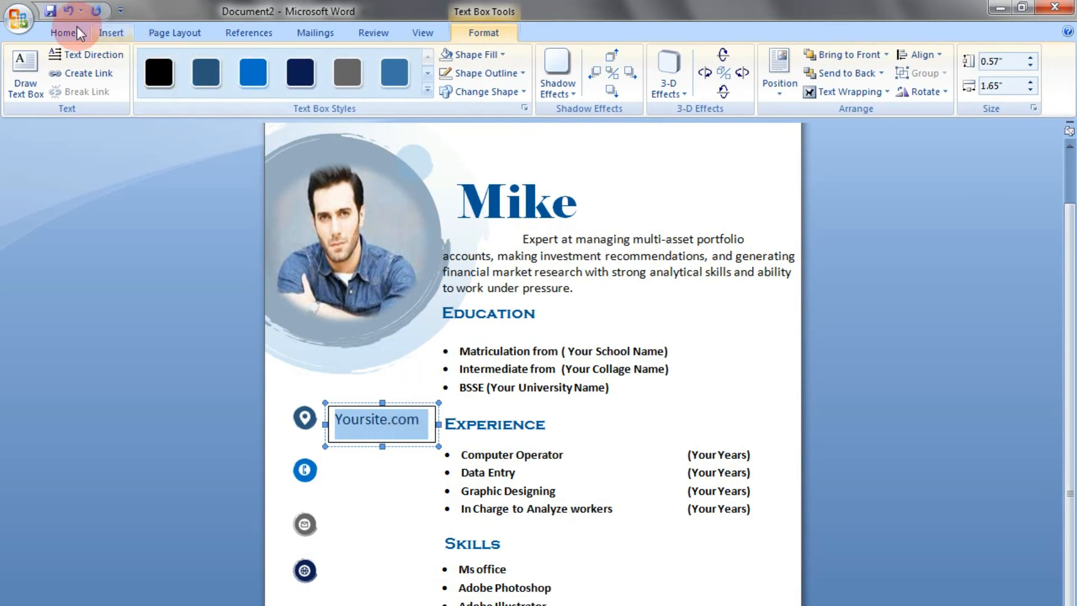
{"action": "left_click", "coordinate": [59, 33]}
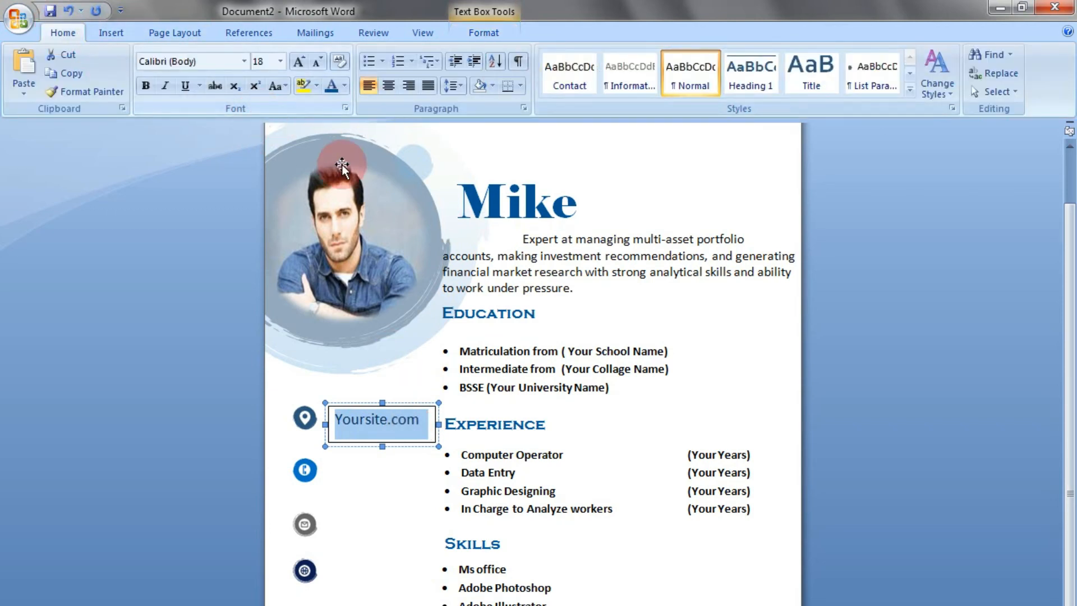
{"action": "left_click", "coordinate": [345, 84]}
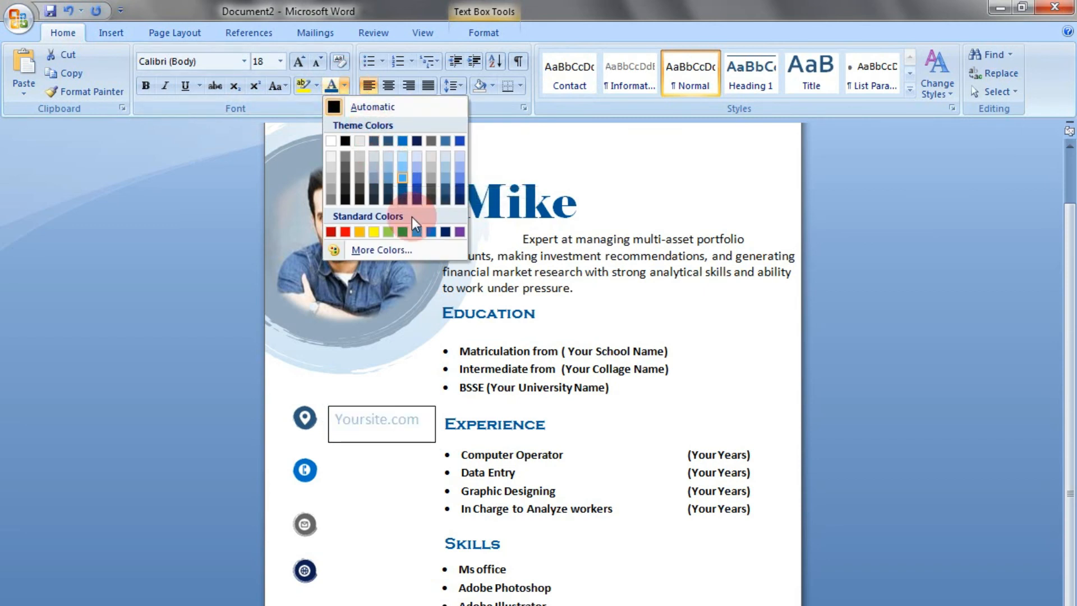
{"action": "left_click", "coordinate": [403, 191]}
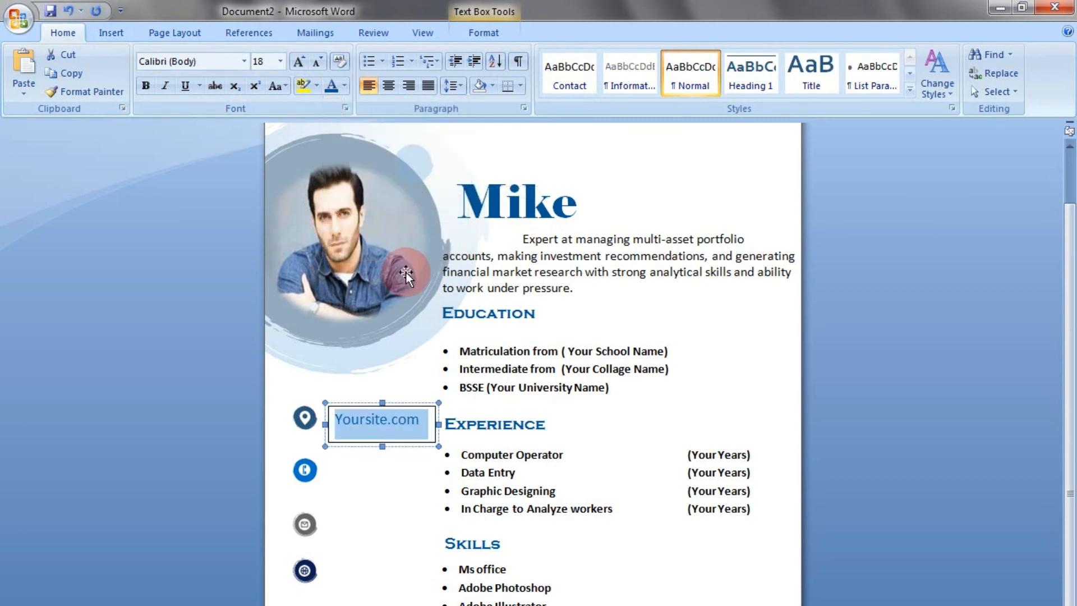
Remove the outline of the Yoursite.com text box and set its text wrapping to Behind Text
{"action": "left_click", "coordinate": [409, 421]}
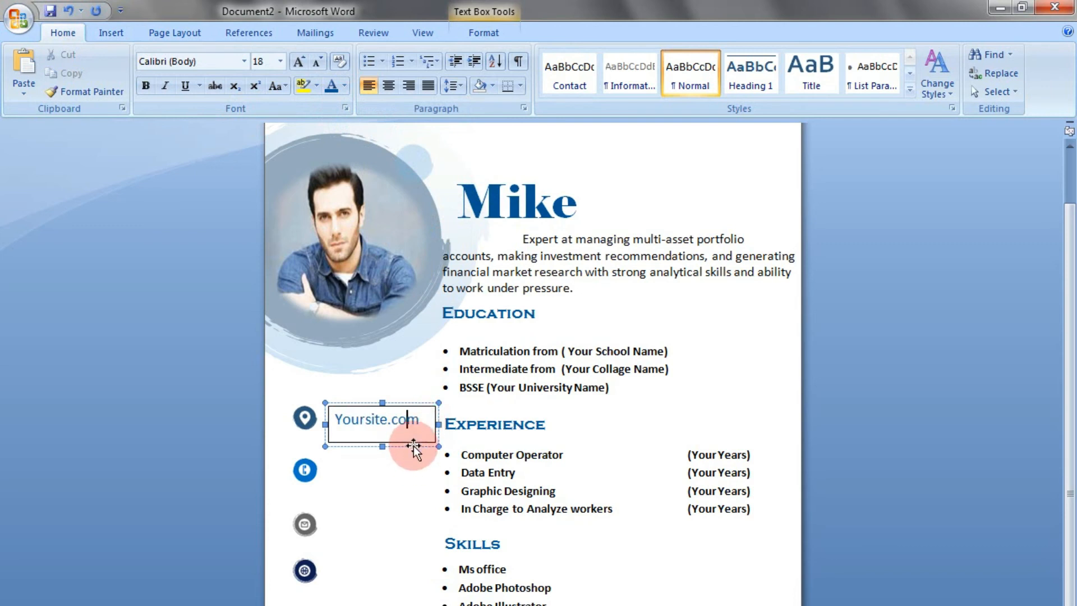
{"action": "double_click", "coordinate": [413, 446]}
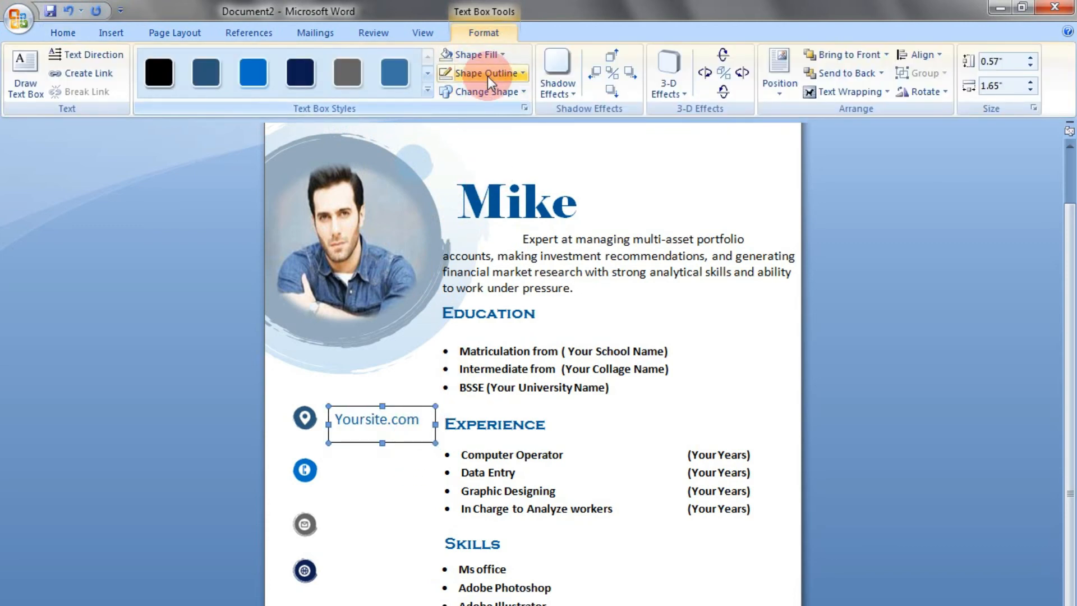
{"action": "left_click", "coordinate": [487, 73]}
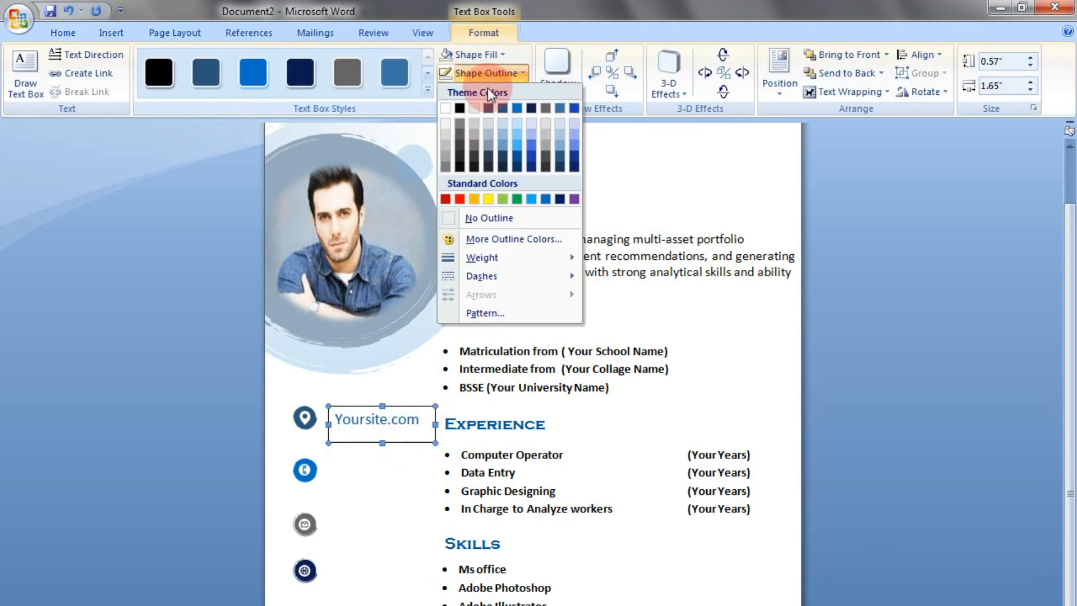
{"action": "left_click", "coordinate": [479, 218]}
{"action": "left_click", "coordinate": [841, 90]}
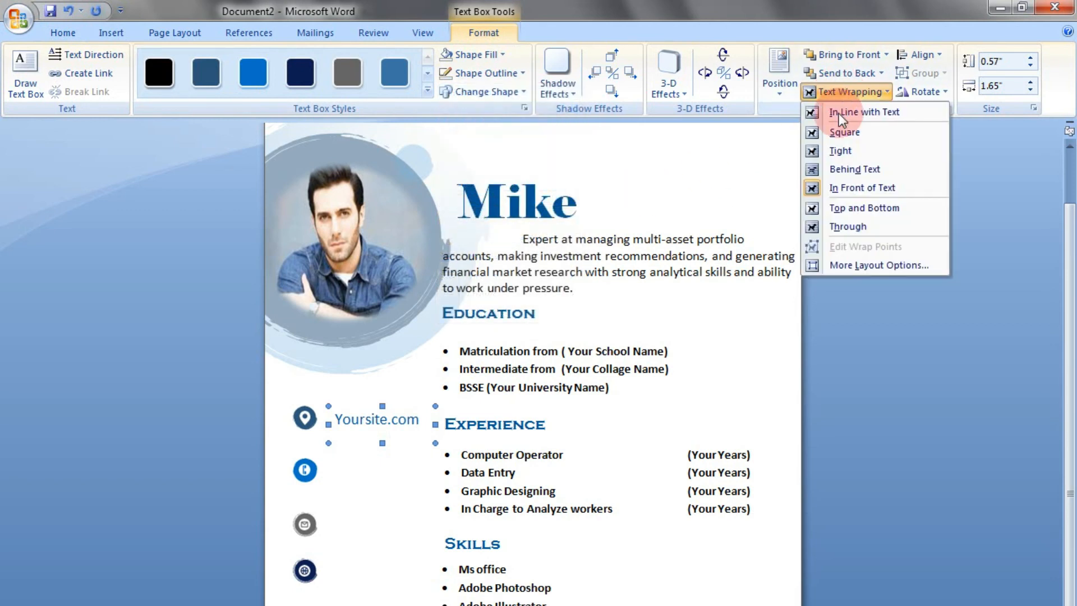
{"action": "left_click", "coordinate": [839, 169]}
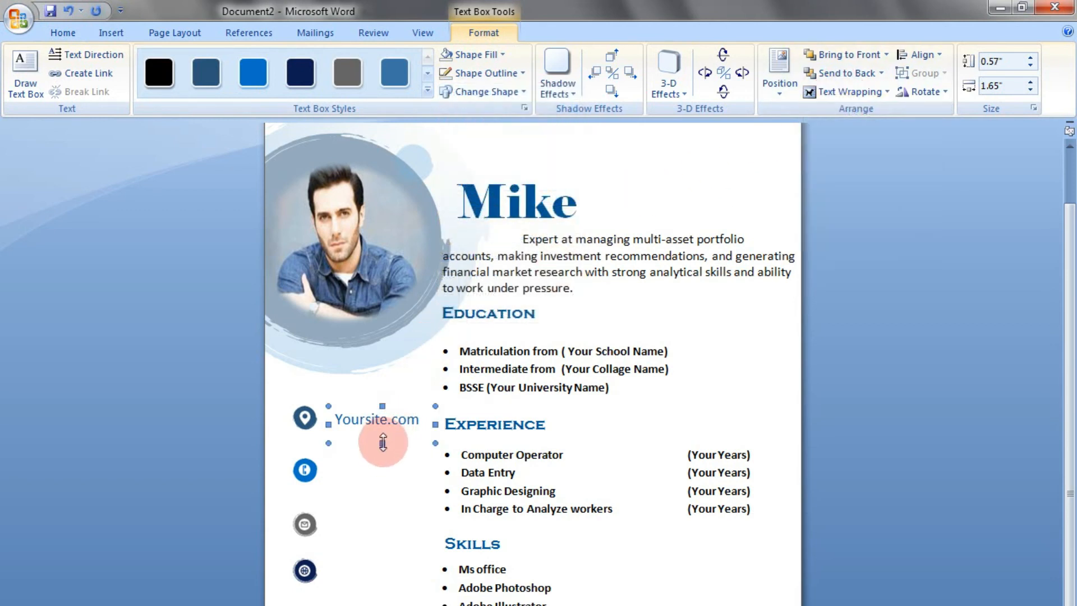
Nudge the Yoursite.com text box up and left so it lines up with the location icon
{"action": "key", "text": "Up"}
{"action": "key", "text": "Left"}
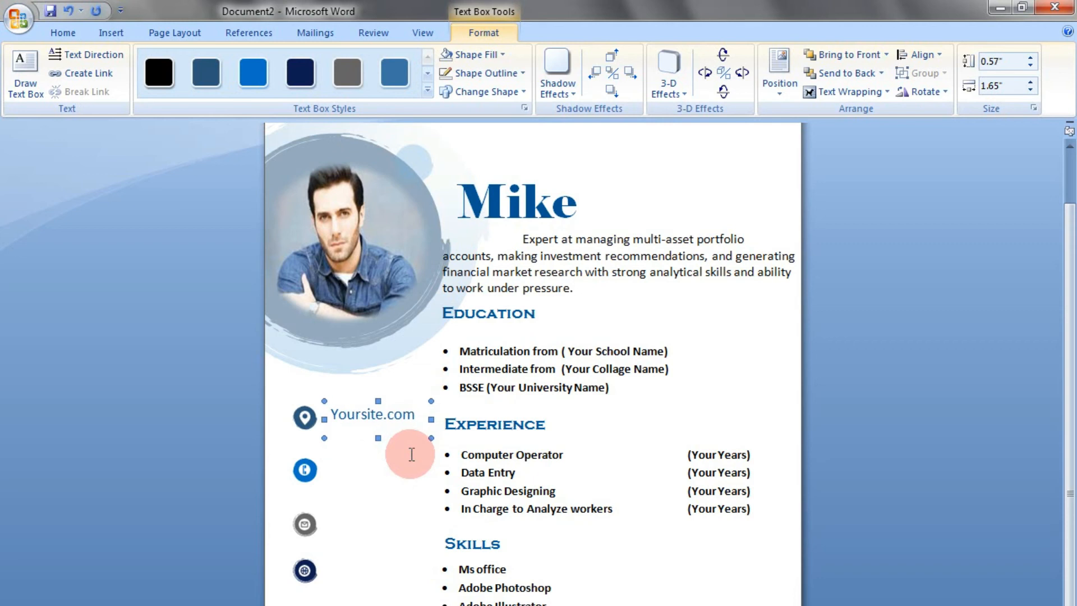
{"action": "key", "text": "Left"}
{"action": "key", "text": "Left"}
{"action": "key", "text": "Left"}
{"action": "key", "text": "Left"}
{"action": "key", "text": "Left"}
{"action": "left_click", "coordinate": [377, 419]}
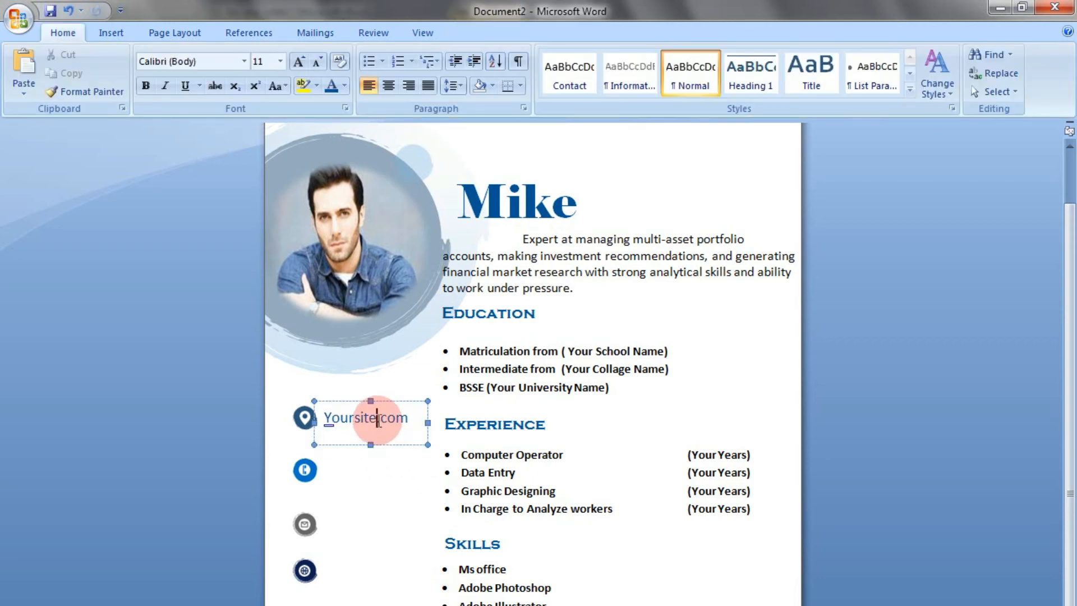
Copy the Yoursite.com text box beside the phone, mail and globe icons and align the copies
{"action": "left_click", "coordinate": [385, 441]}
{"action": "left_click_drag", "start_coordinate": [385, 441], "coordinate": [391, 593]}
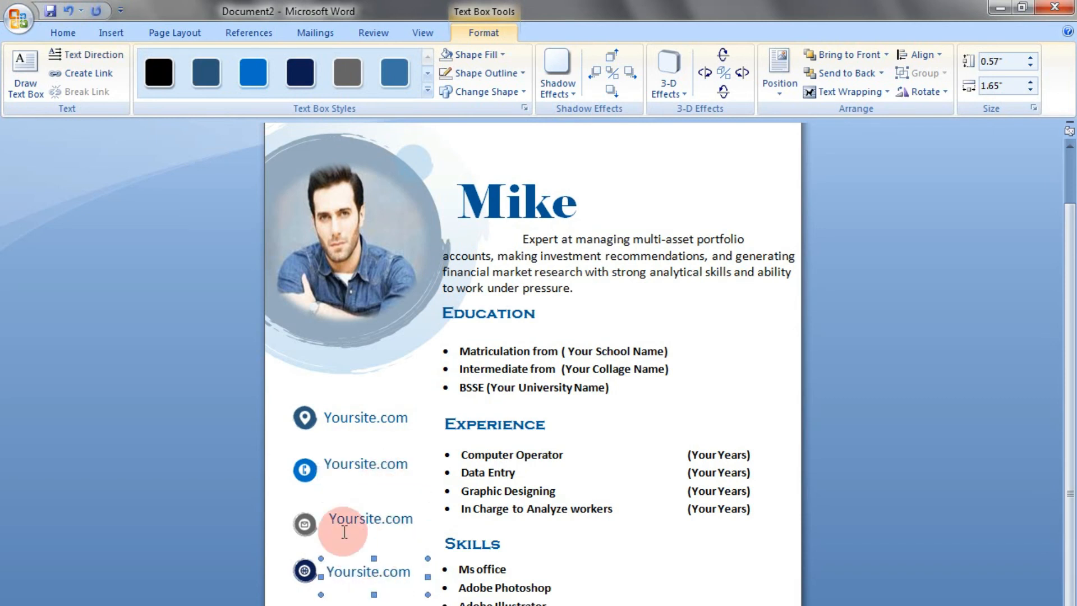
{"action": "left_click", "coordinate": [344, 519]}
{"action": "left_click", "coordinate": [370, 545]}
{"action": "left_click", "coordinate": [362, 572]}
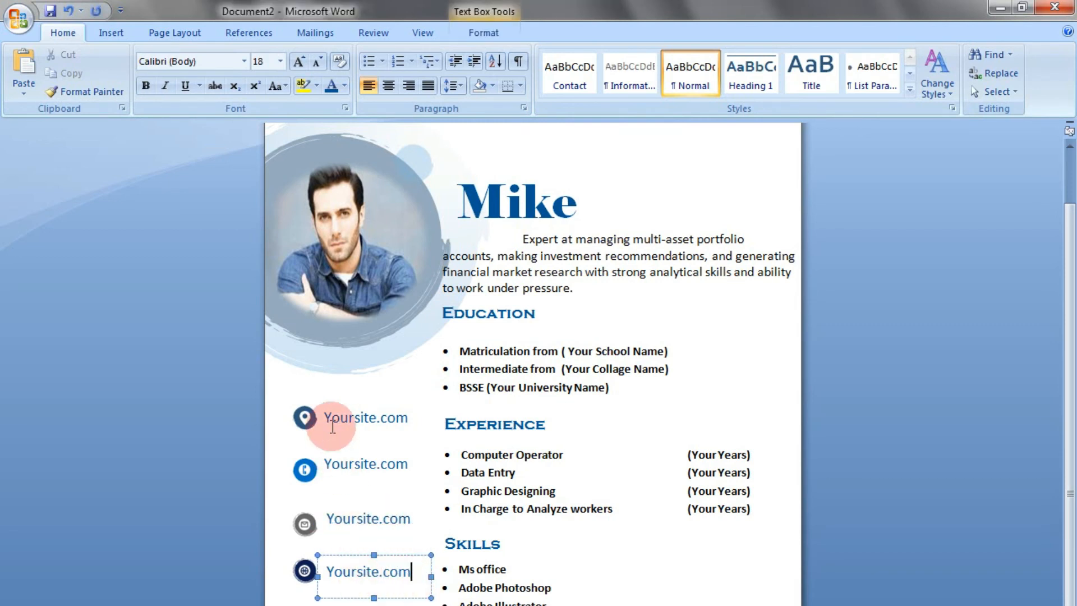
Nudge the second Yoursite.com text box down to line up with the phone icon
{"action": "left_click", "coordinate": [327, 464]}
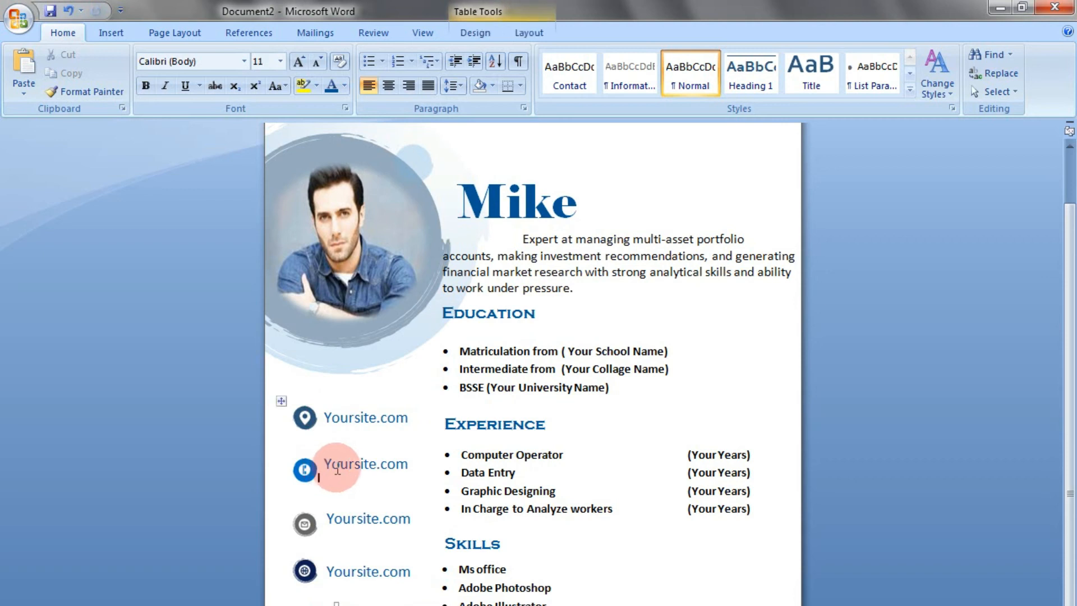
{"action": "left_click", "coordinate": [360, 464]}
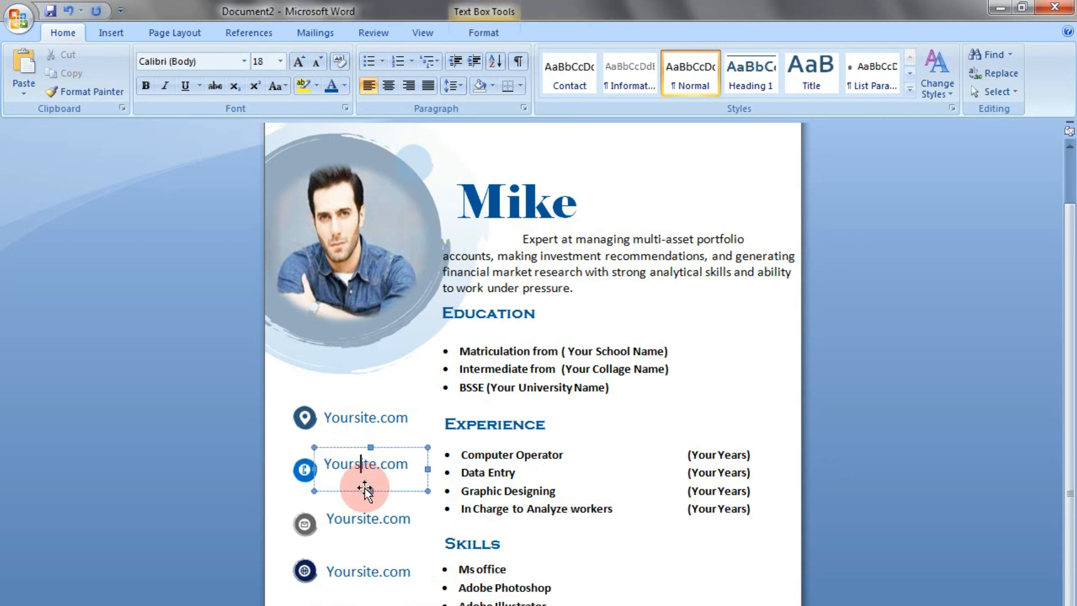
{"action": "left_click", "coordinate": [365, 489]}
{"action": "key", "text": "Down"}
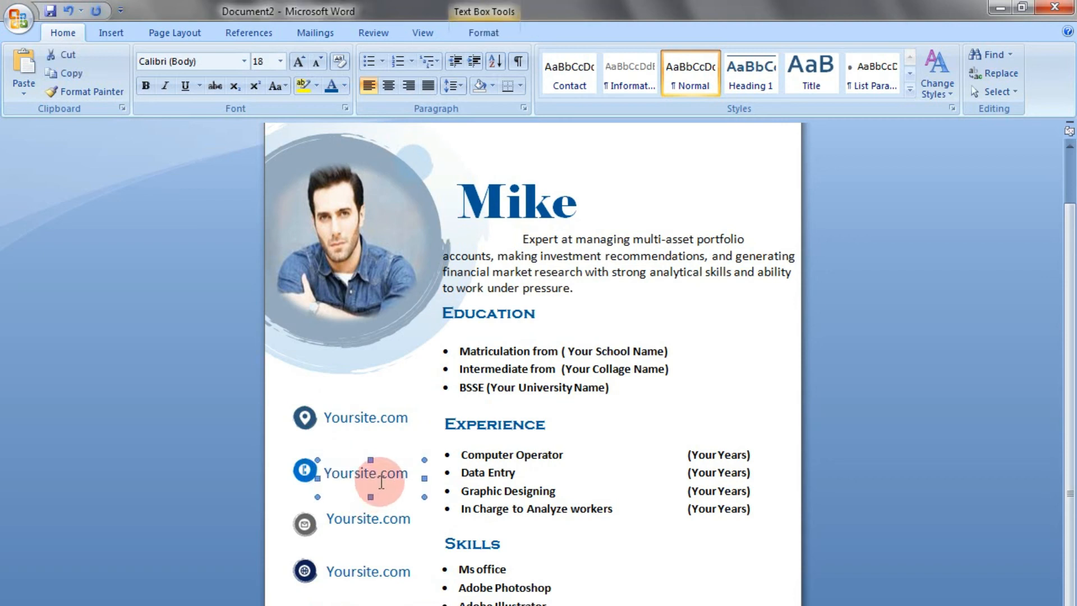
Replace the text beside the phone icon with a phone number, widen its box to one line and reduce the text to 17 pt
{"action": "left_click", "coordinate": [390, 478]}
{"action": "left_click_drag", "start_coordinate": [418, 476], "coordinate": [348, 474]}
{"action": "type", "text": "789-56454-"}
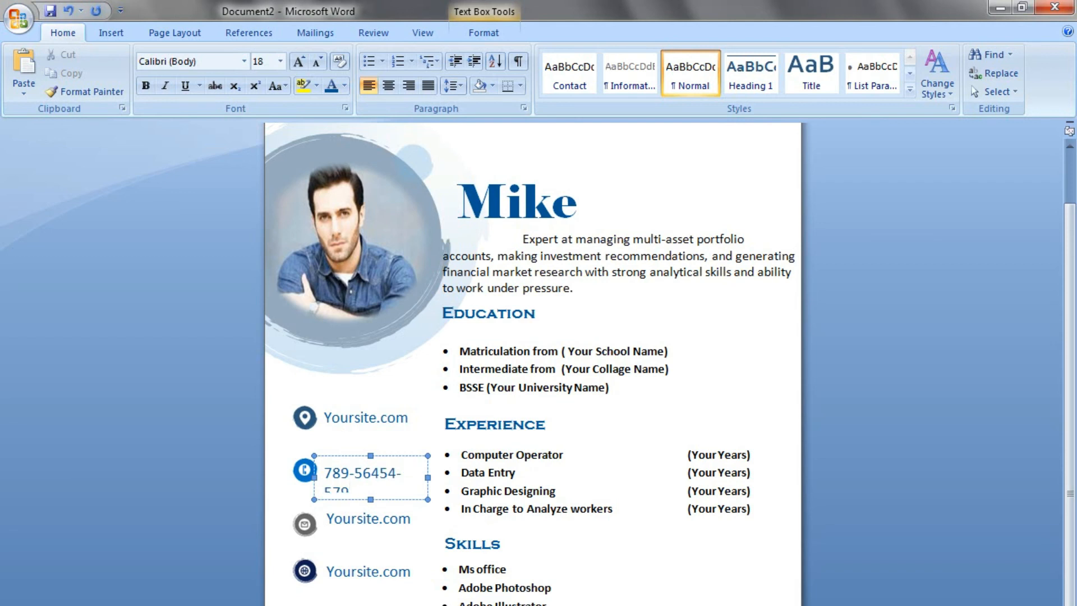
{"action": "left_click_drag", "start_coordinate": [429, 477], "coordinate": [305, 471]}
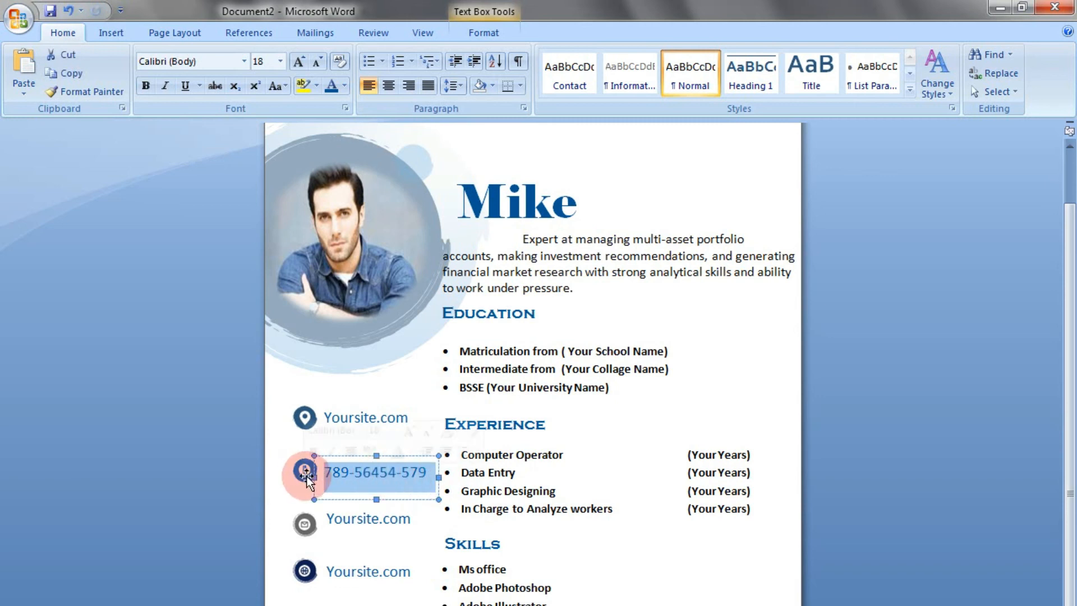
{"action": "key", "text": "ctrl+bracketleft"}
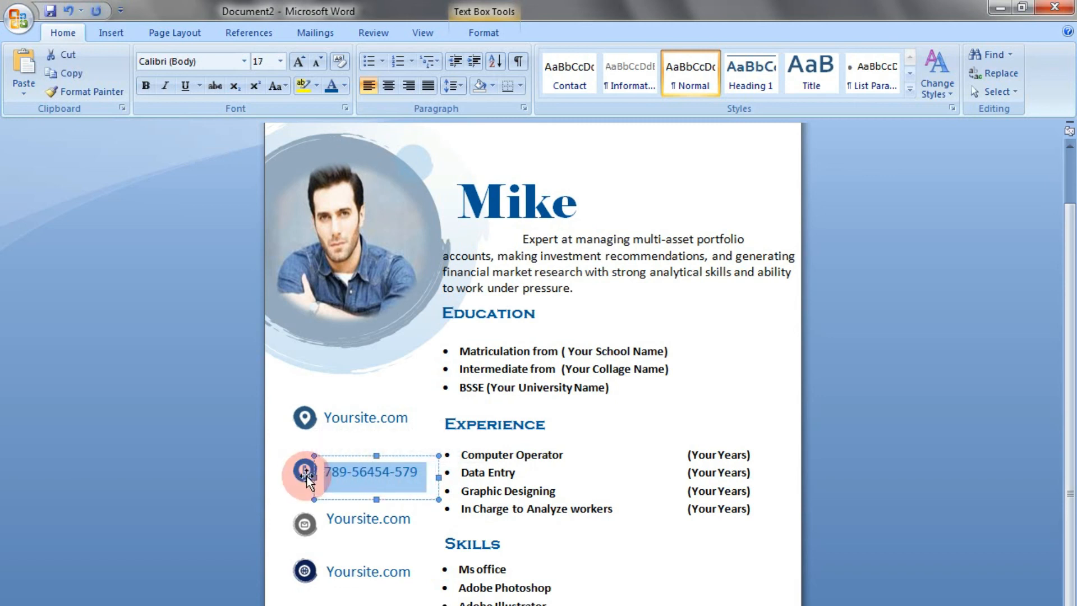
Nudge the third Yoursite.com text box down to line up with the mail icon
{"action": "left_click", "coordinate": [355, 515]}
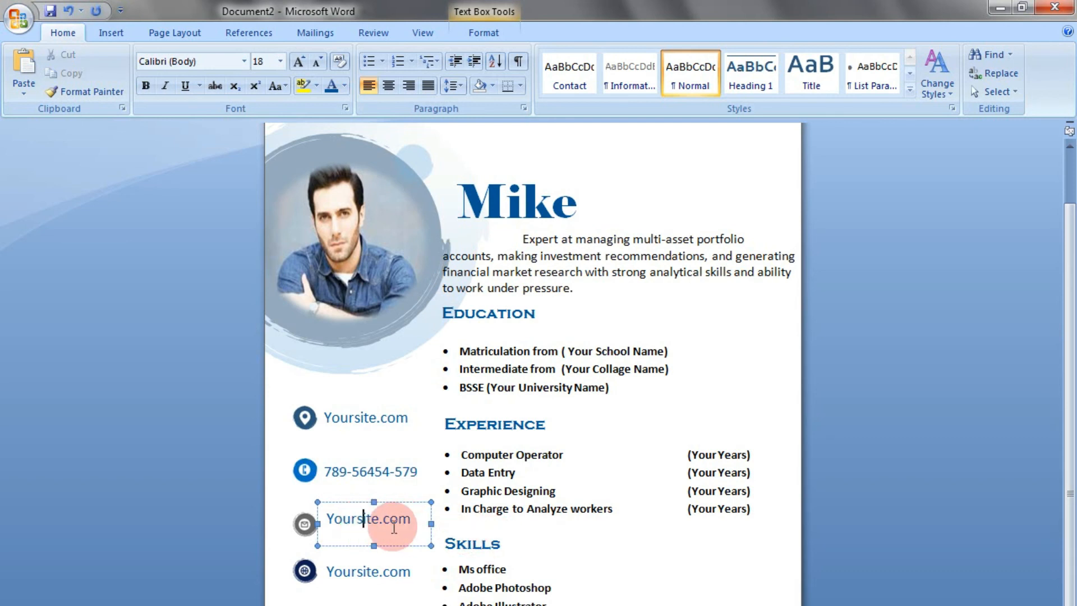
{"action": "left_click", "coordinate": [390, 544]}
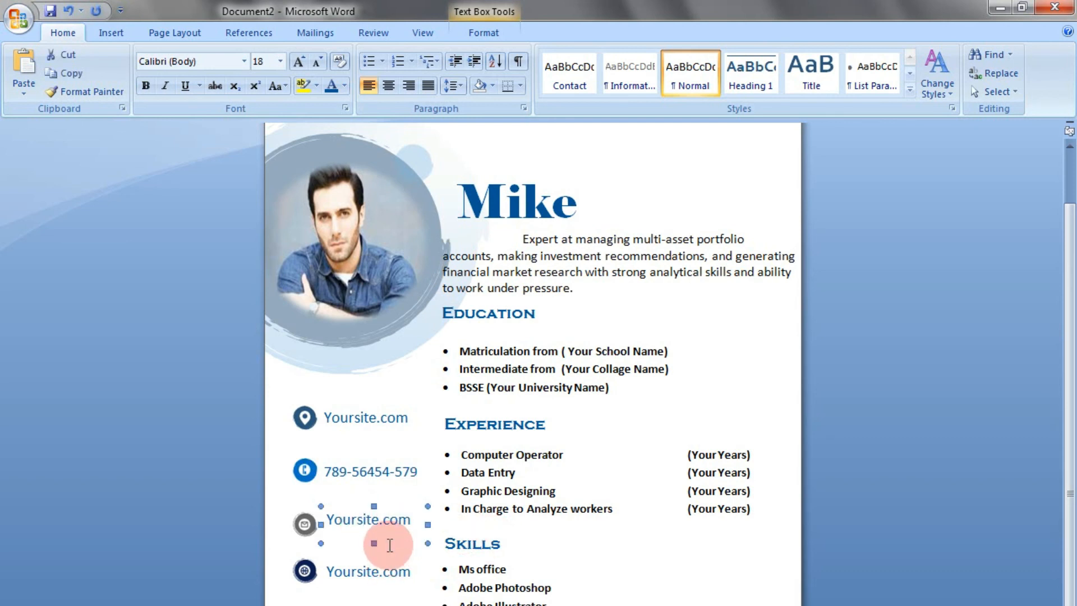
{"action": "key", "text": "Down"}
{"action": "key", "text": "Down"}
{"action": "key", "text": "Down"}
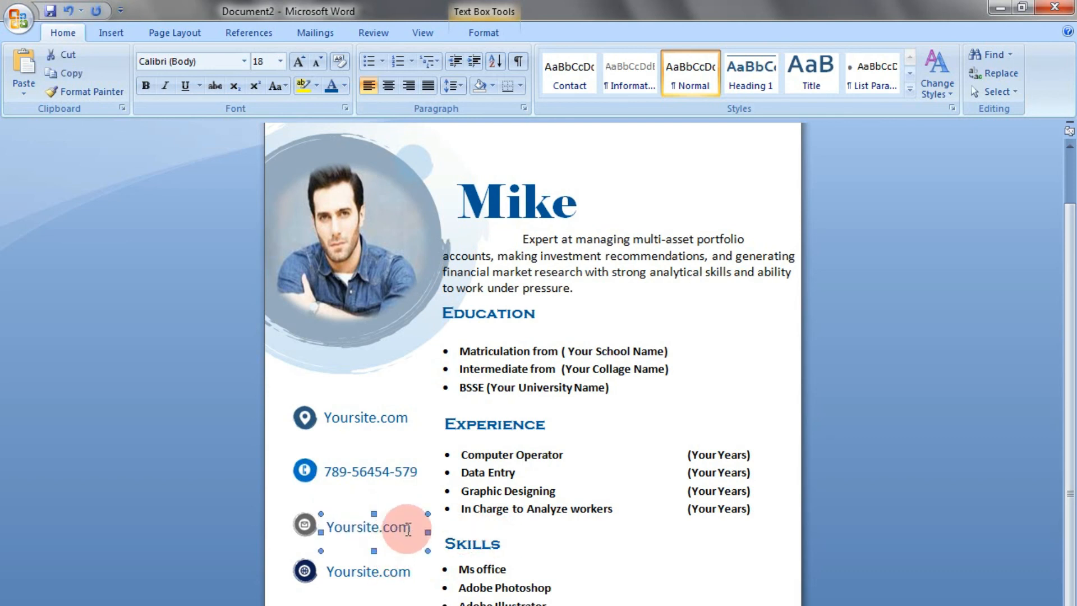
Replace the text beside the mail icon with an e-mail address, widen its box and shift it slightly left
{"action": "left_click_drag", "start_coordinate": [414, 527], "coordinate": [325, 524]}
{"action": "type", "text": "your@gmail"}
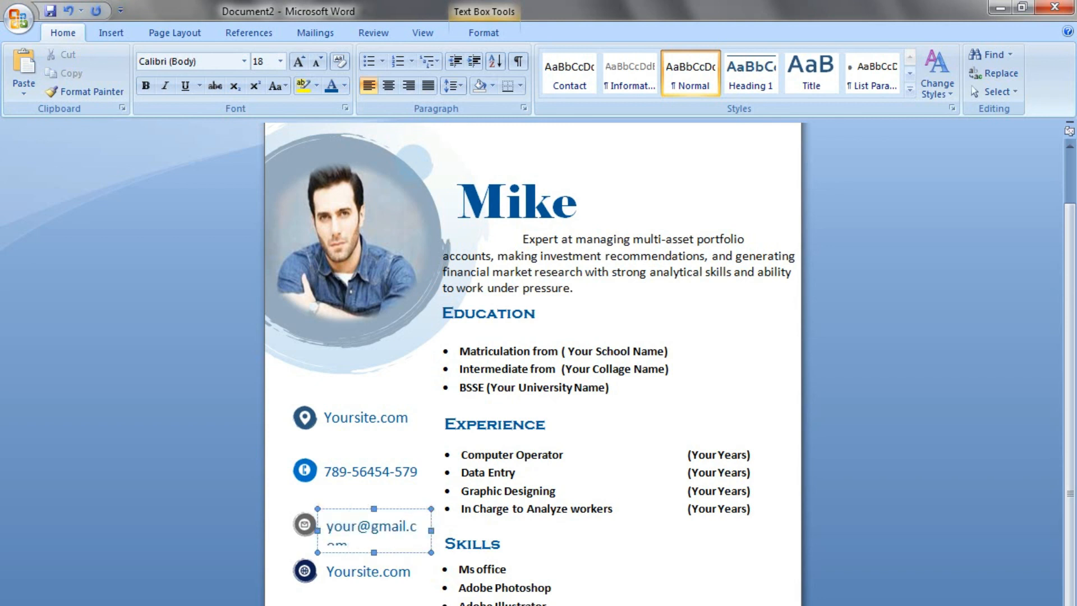
{"action": "left_click_drag", "start_coordinate": [432, 530], "coordinate": [444, 534]}
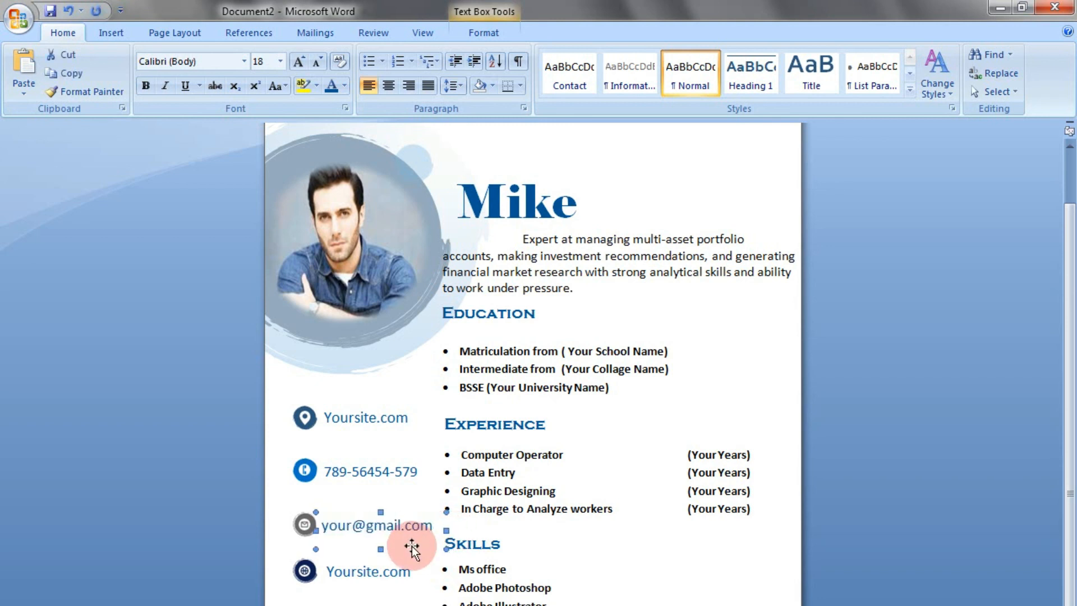
{"action": "left_click", "coordinate": [376, 575]}
{"action": "left_click_drag", "start_coordinate": [416, 580], "coordinate": [372, 581]}
{"action": "left_click", "coordinate": [362, 571]}
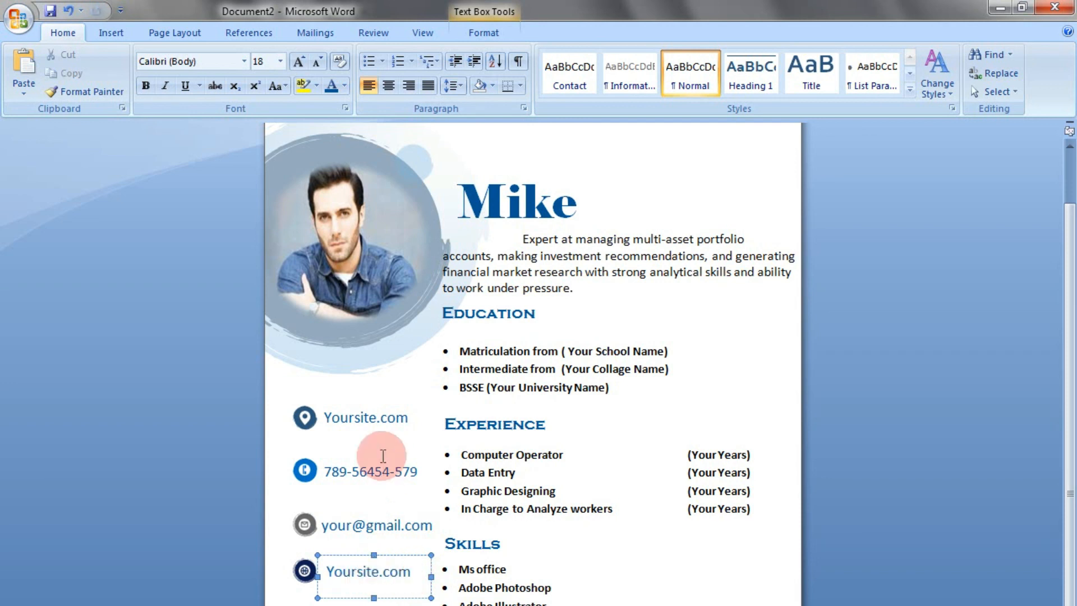
{"action": "left_click", "coordinate": [381, 418]}
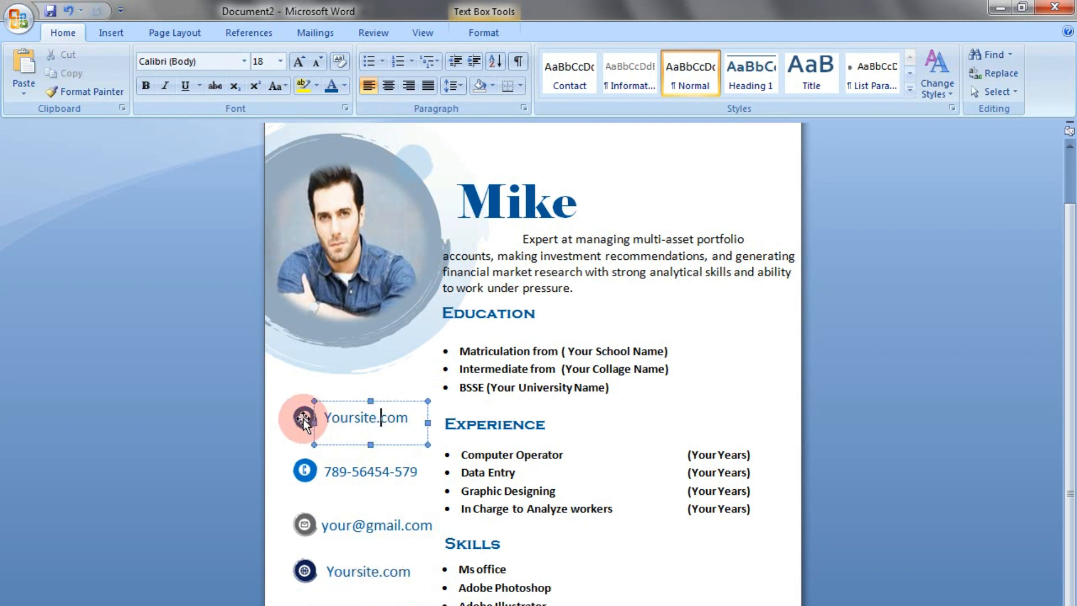
Swap the location and globe icons so the globe sits beside the first Yoursite.com and the location pin beside the last one
{"action": "left_click", "coordinate": [303, 419]}
{"action": "left_click_drag", "start_coordinate": [303, 419], "coordinate": [306, 413]}
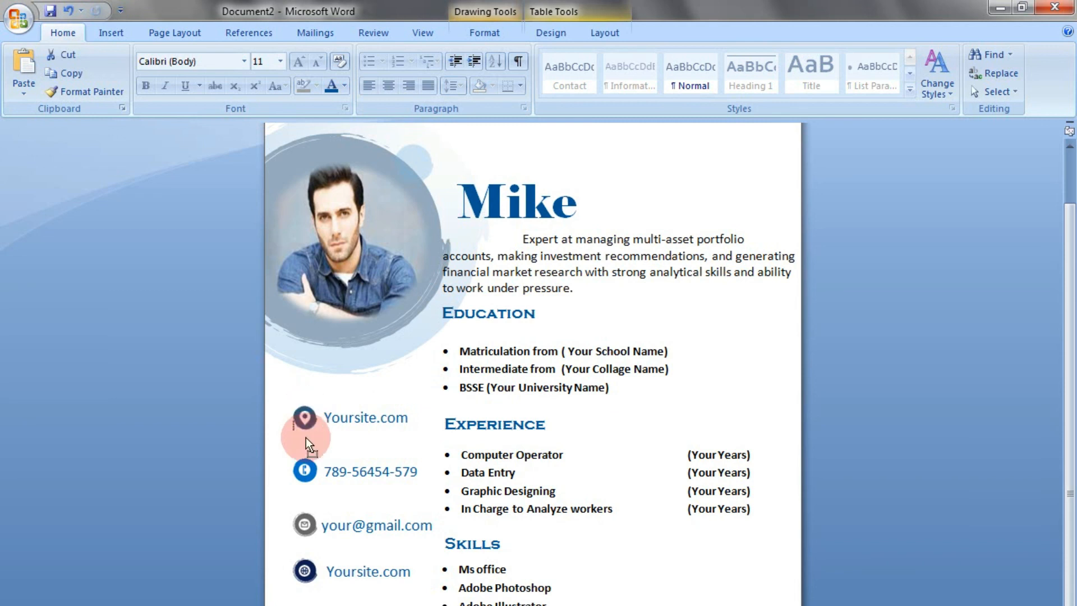
{"action": "left_click_drag", "start_coordinate": [310, 551], "coordinate": [305, 605]}
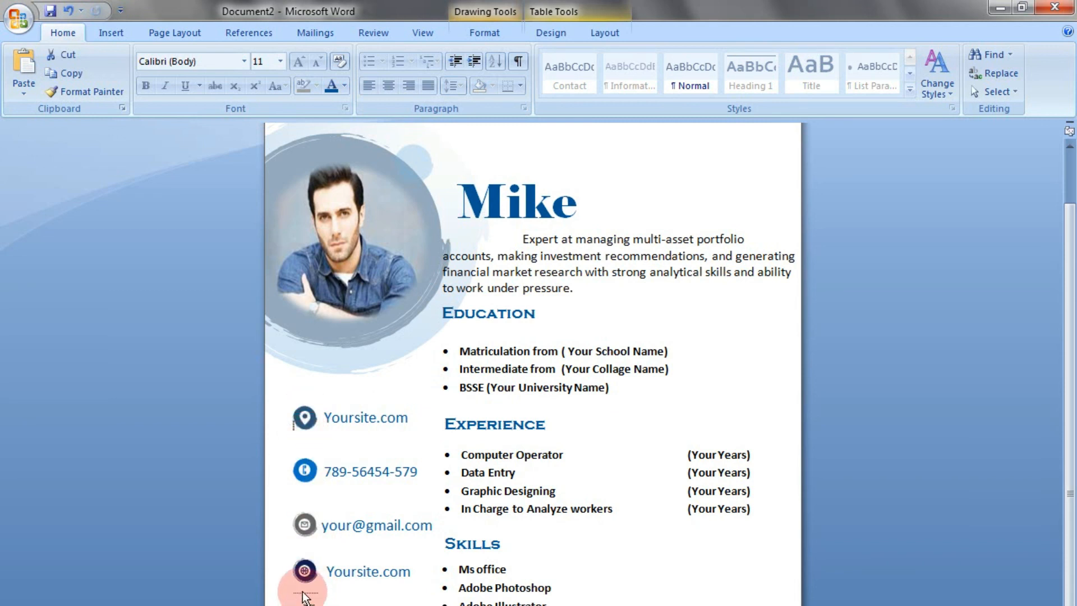
{"action": "left_click_drag", "start_coordinate": [304, 596], "coordinate": [304, 554]}
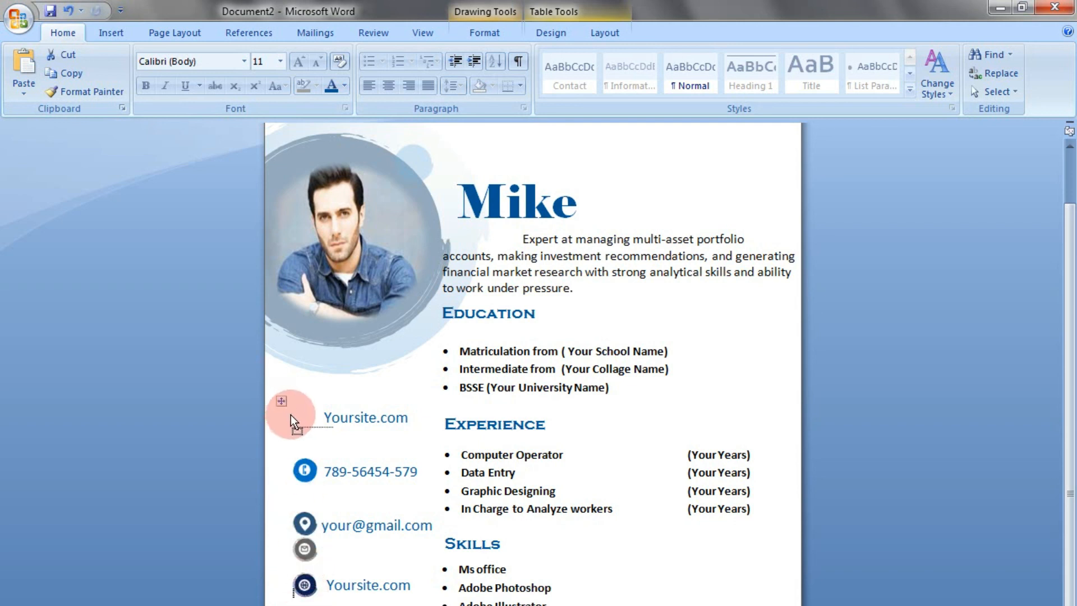
{"action": "left_click_drag", "start_coordinate": [295, 415], "coordinate": [295, 420]}
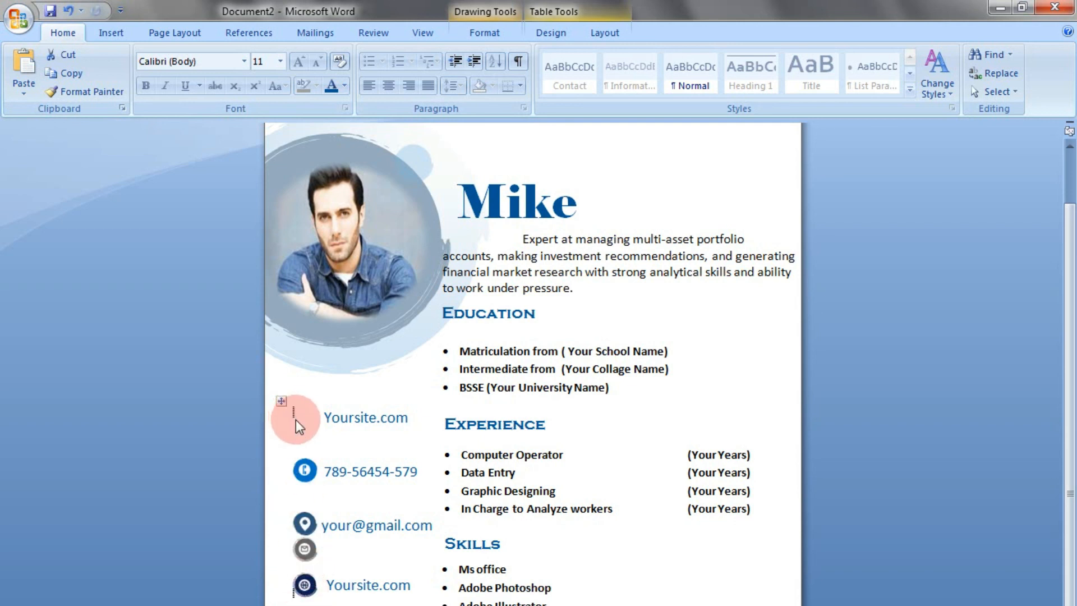
{"action": "left_click", "coordinate": [301, 552]}
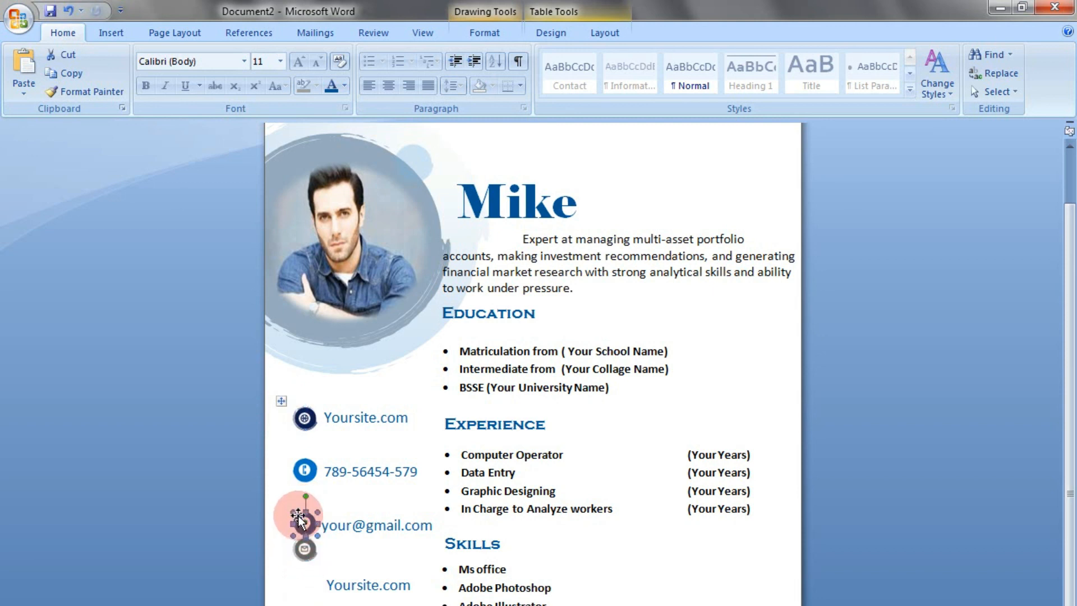
{"action": "left_click_drag", "start_coordinate": [307, 592], "coordinate": [301, 576]}
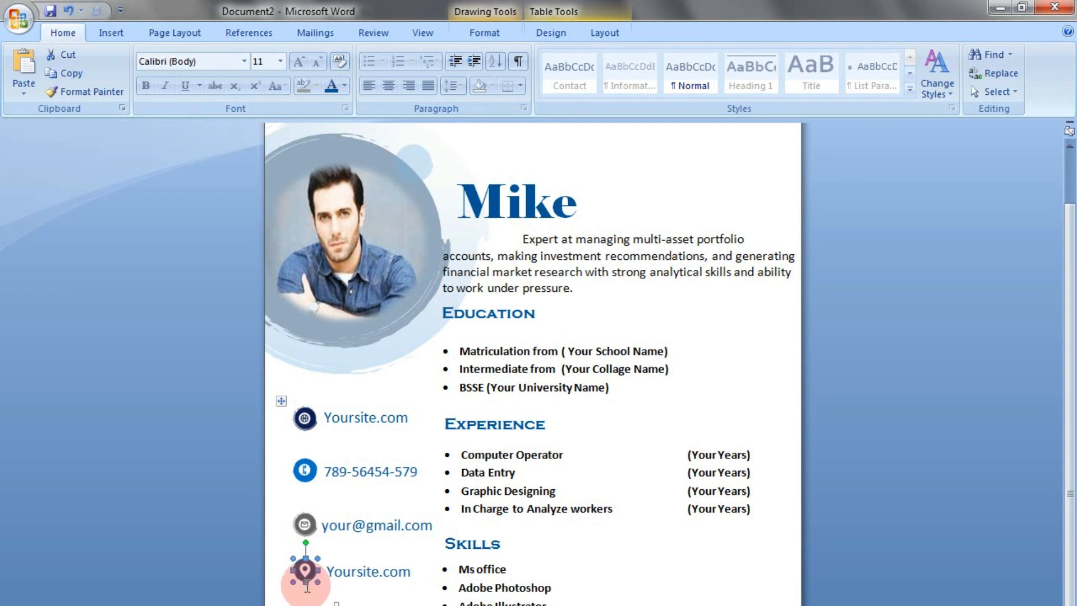
Replace the Yoursite.com text beside the location icon with "Your address would be here"
{"action": "left_click", "coordinate": [326, 561]}
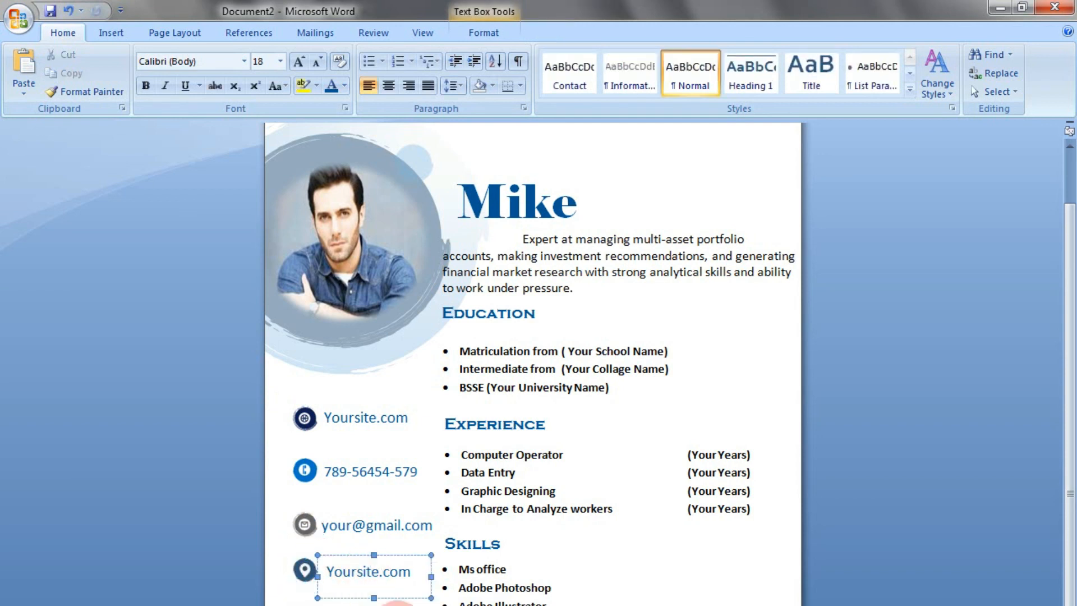
{"action": "left_click", "coordinate": [387, 572]}
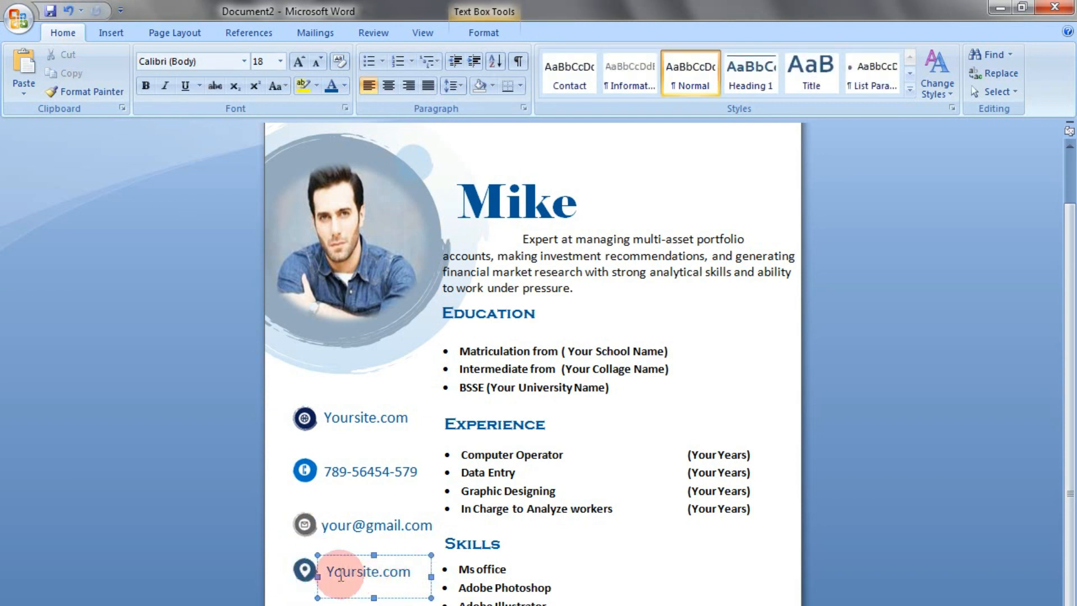
{"action": "left_click", "coordinate": [411, 572]}
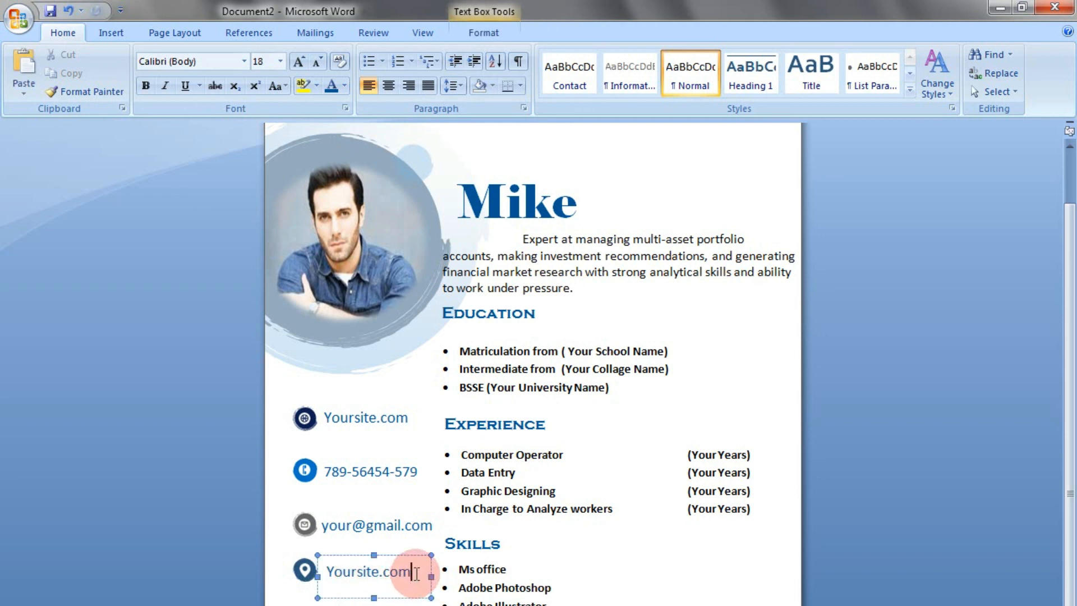
{"action": "left_click_drag", "start_coordinate": [415, 572], "coordinate": [348, 570]}
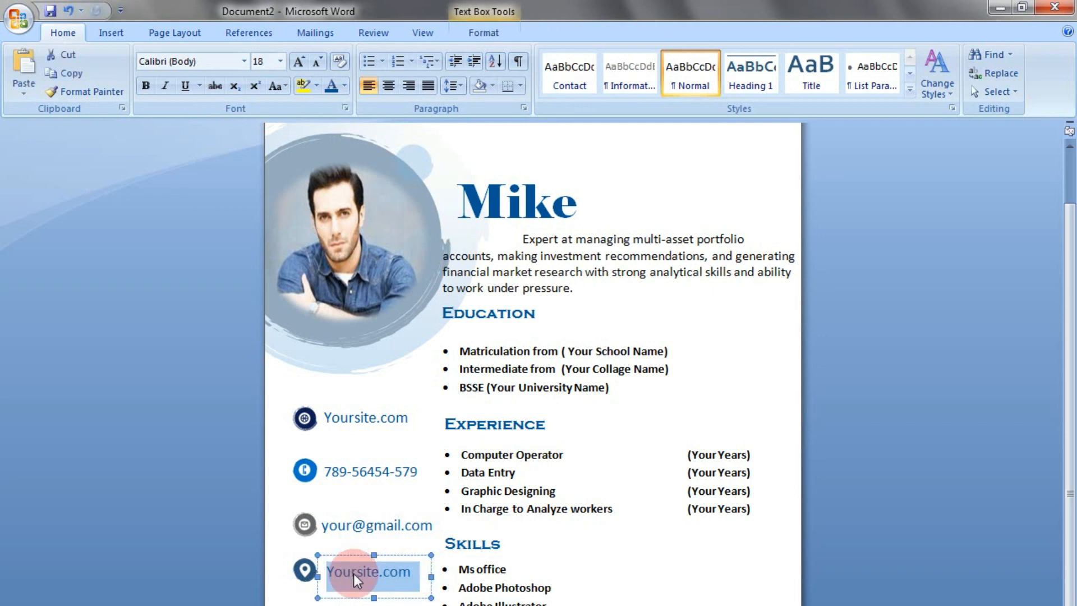
{"action": "type", "text": "Your address"}
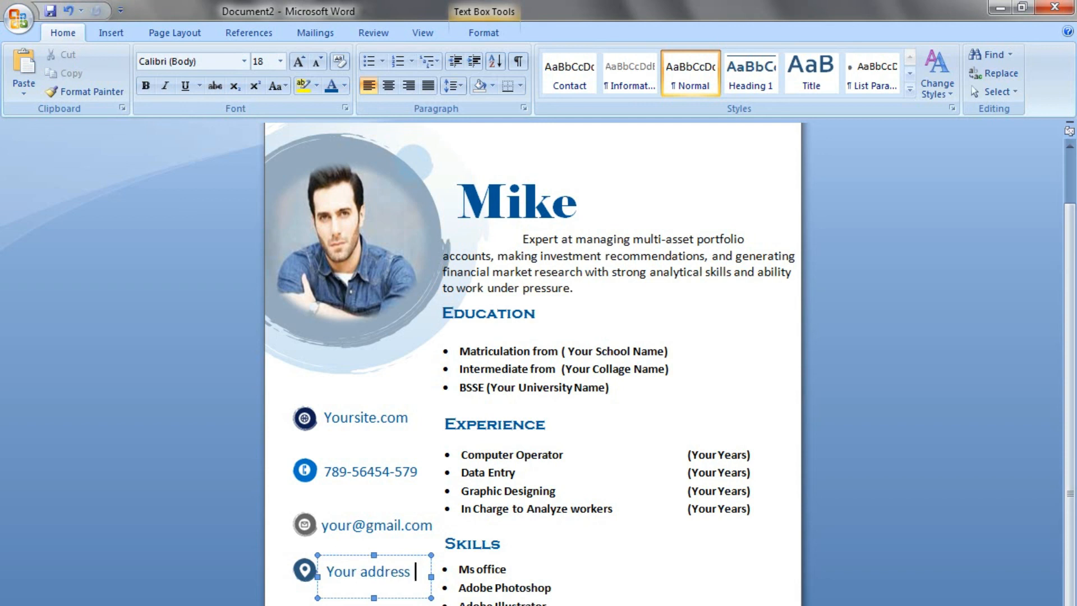
{"action": "type", "text": " would be here"}
Heighten the address text box to fit its lines and reduce its text by 2 pt
{"action": "left_click_drag", "start_coordinate": [373, 597], "coordinate": [373, 605]}
{"action": "left_click_drag", "start_coordinate": [361, 605], "coordinate": [330, 571]}
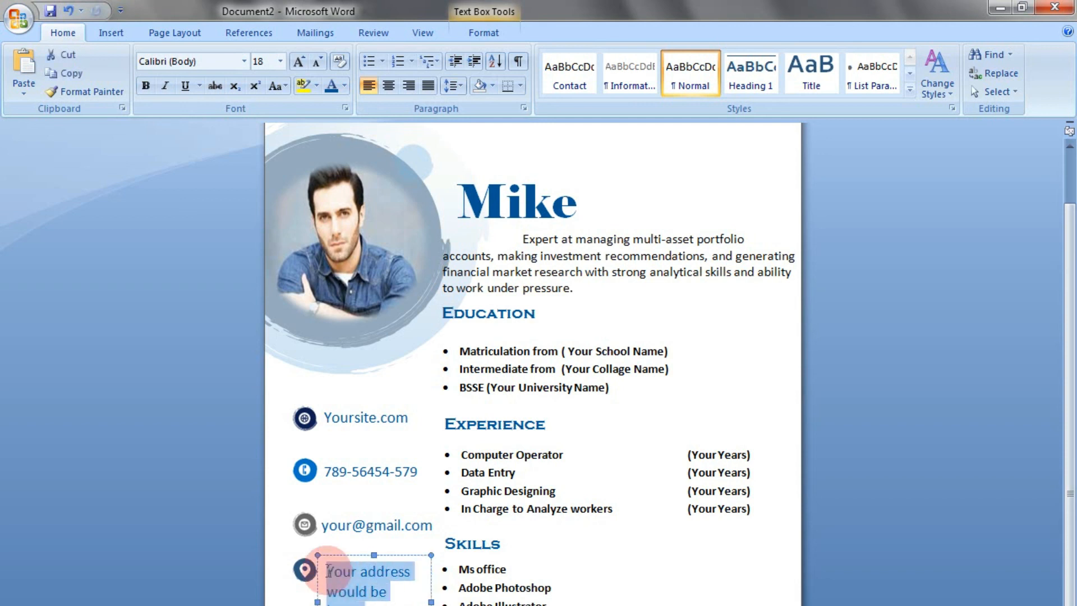
{"action": "key", "text": "ctrl+["}
{"action": "key", "text": "ctrl+["}
{"action": "left_click", "coordinate": [358, 502]}
Move the contact icon table slightly left and nudge the e-mail text box a little right
{"action": "mouse_move", "coordinate": [281, 400]}
{"action": "left_mouse_down"}
{"action": "mouse_move", "coordinate": [256, 405]}
{"action": "mouse_move", "coordinate": [264, 407]}
{"action": "left_mouse_up"}
{"action": "left_click", "coordinate": [338, 595]}
{"action": "left_click", "coordinate": [339, 533]}
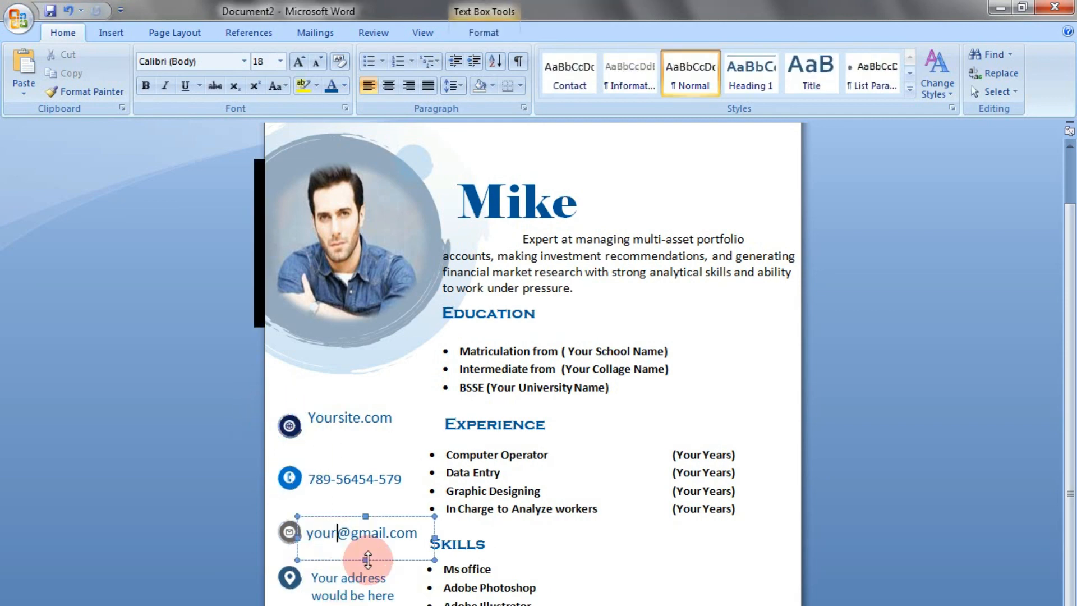
{"action": "left_click", "coordinate": [366, 560]}
{"action": "key", "text": "Right"}
Nudge the Experience and Skills list text boxes right until they line up under their headings
{"action": "left_click", "coordinate": [550, 464]}
{"action": "left_click", "coordinate": [561, 524]}
{"action": "key", "text": "Right"}
{"action": "key", "text": "Right"}
{"action": "key", "text": "Right"}
{"action": "left_click", "coordinate": [458, 571]}
{"action": "key", "text": "Right"}
{"action": "key", "text": "Right"}
{"action": "key", "text": "Right"}
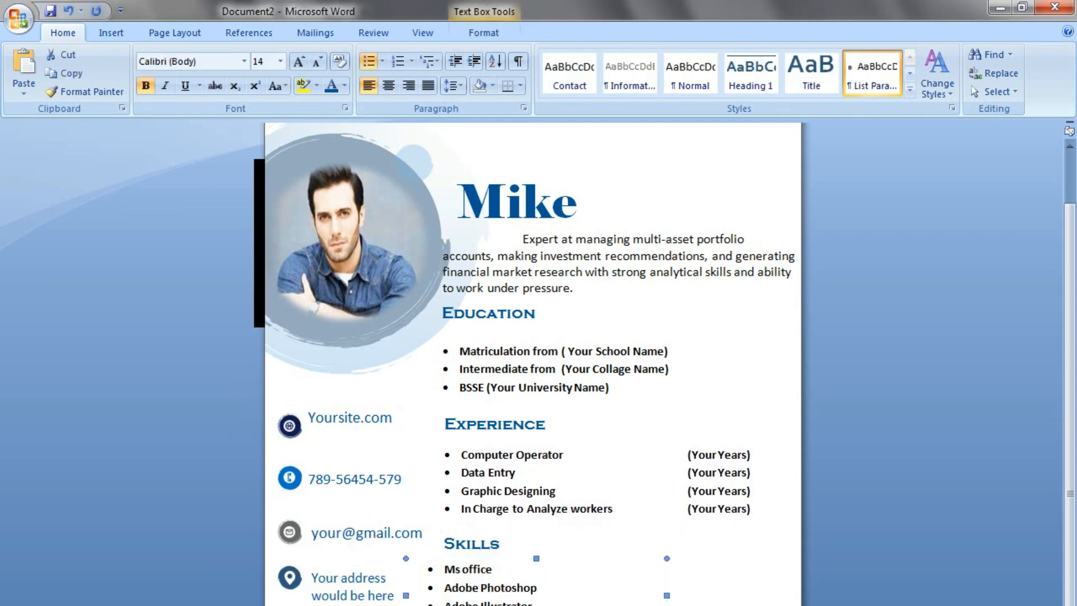
{"action": "left_click", "coordinate": [392, 549]}
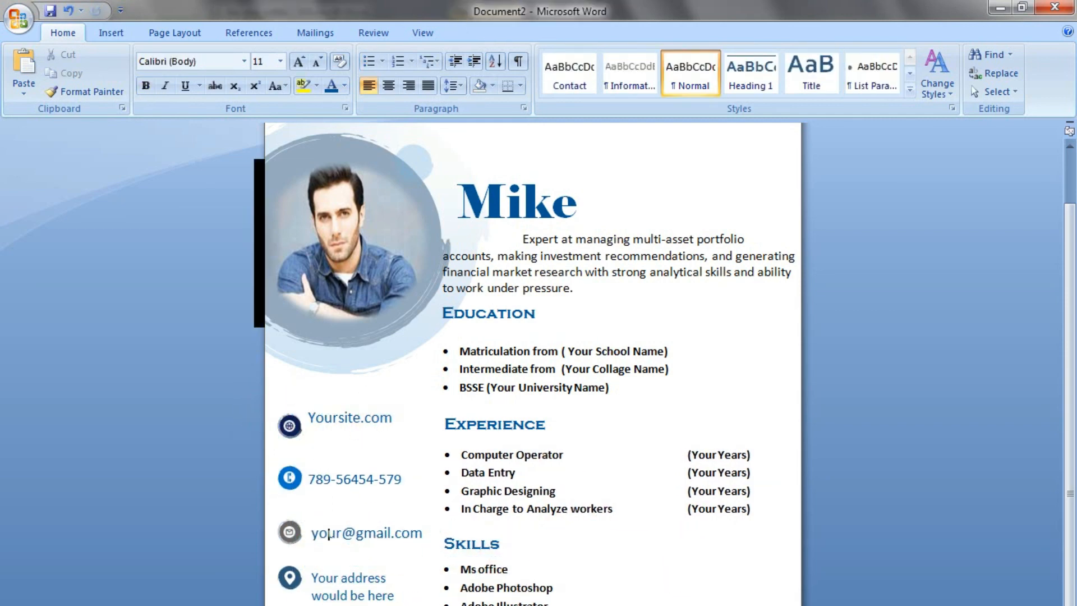
Delete the black bar sticking out at the page edge beside the photo
{"action": "left_click", "coordinate": [264, 258]}
{"action": "key", "text": "Delete"}
Open the finished CV in print preview to check the whole layout
{"action": "scroll", "coordinate": [365, 402], "scroll_direction": "down", "scroll_amount": 1}
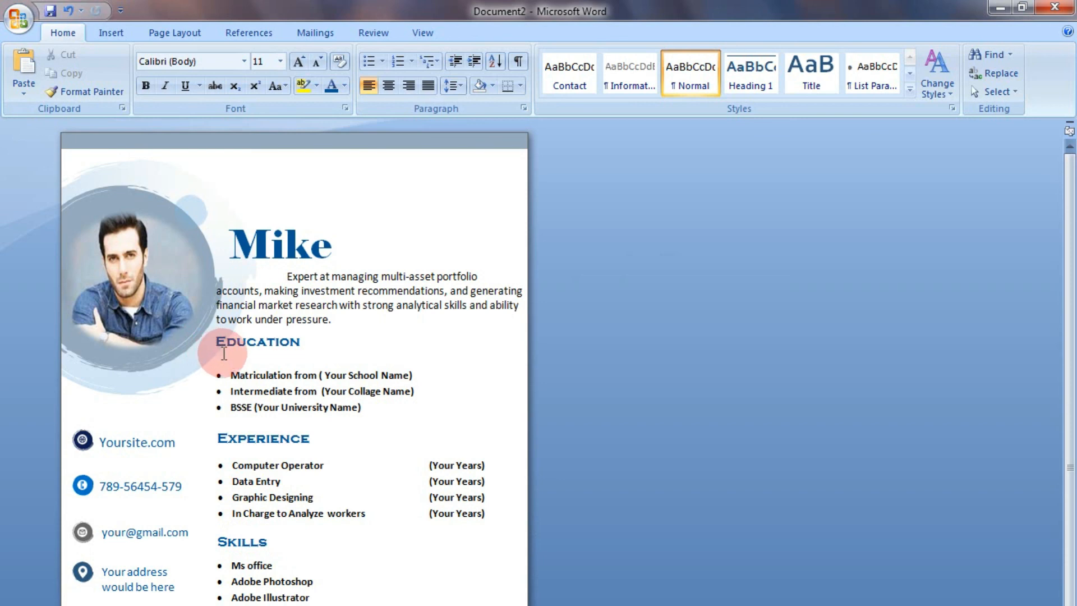
{"action": "left_click", "coordinate": [16, 23]}
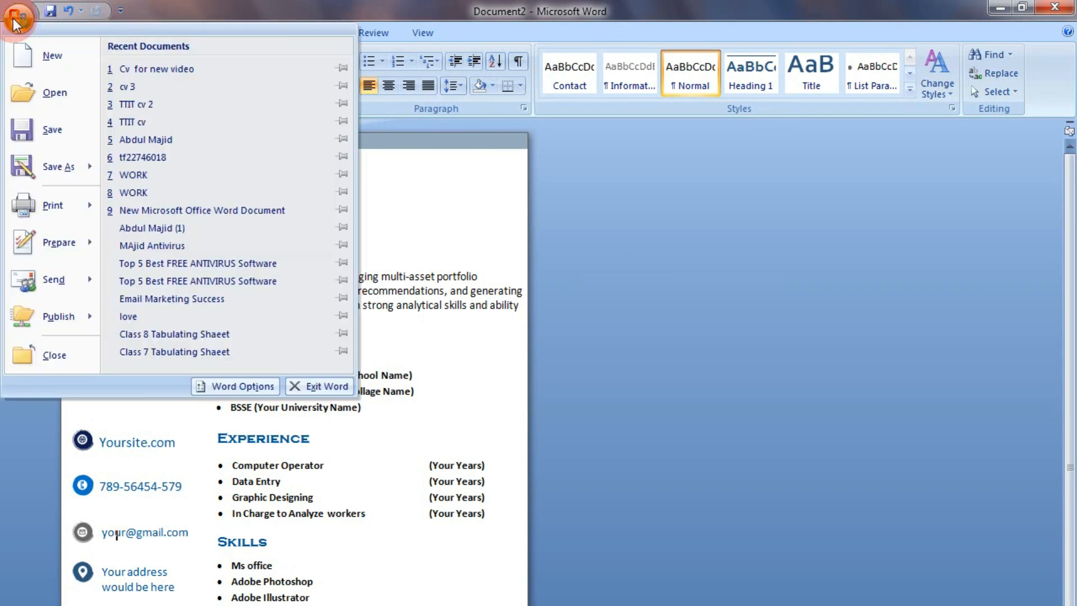
{"action": "mouse_move", "coordinate": [50, 207]}
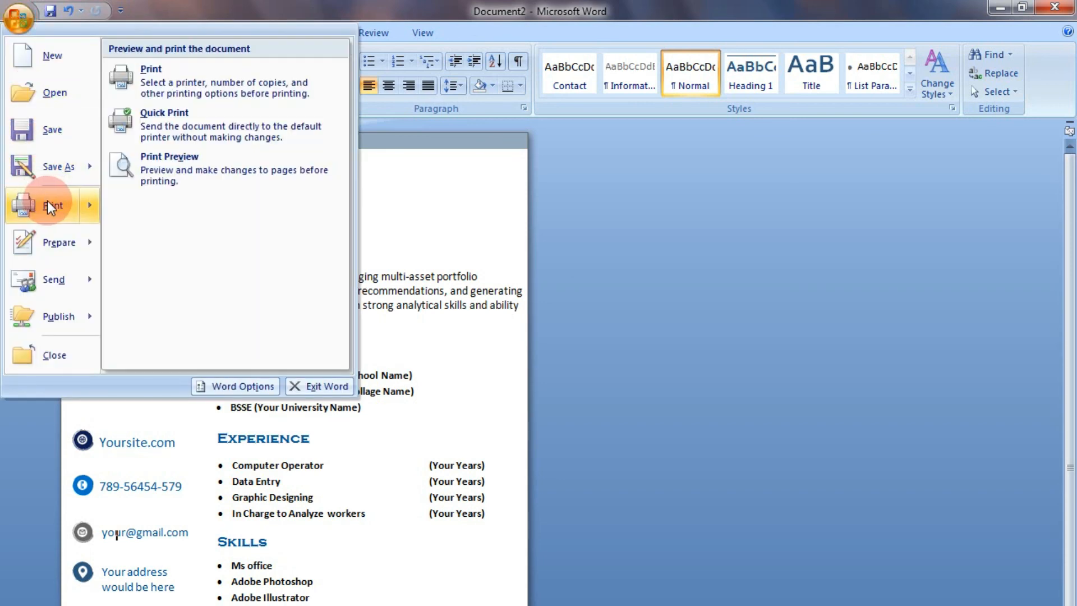
{"action": "left_click", "coordinate": [210, 156]}
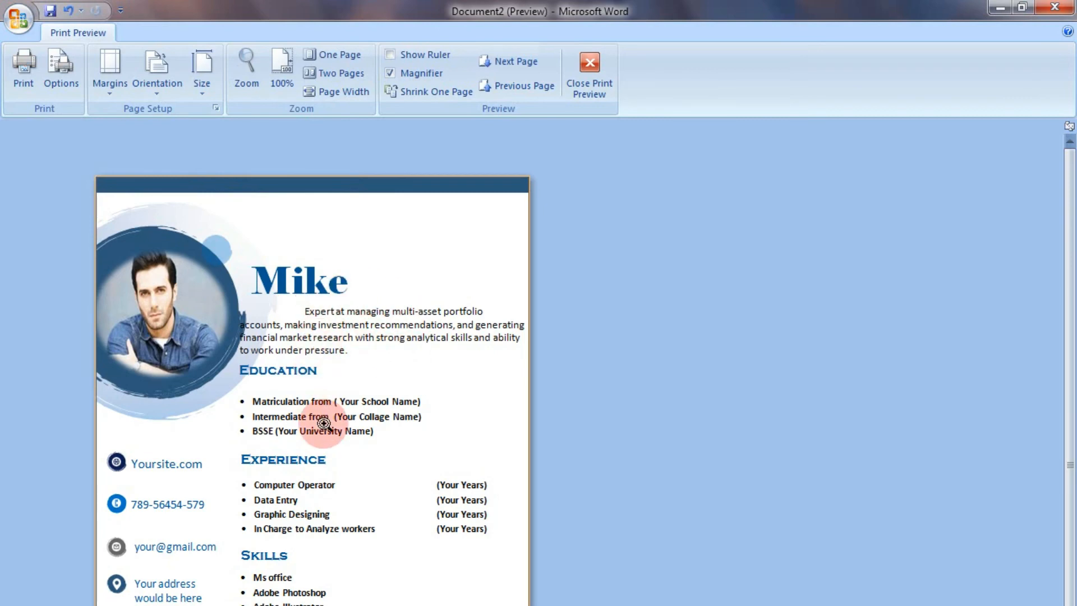